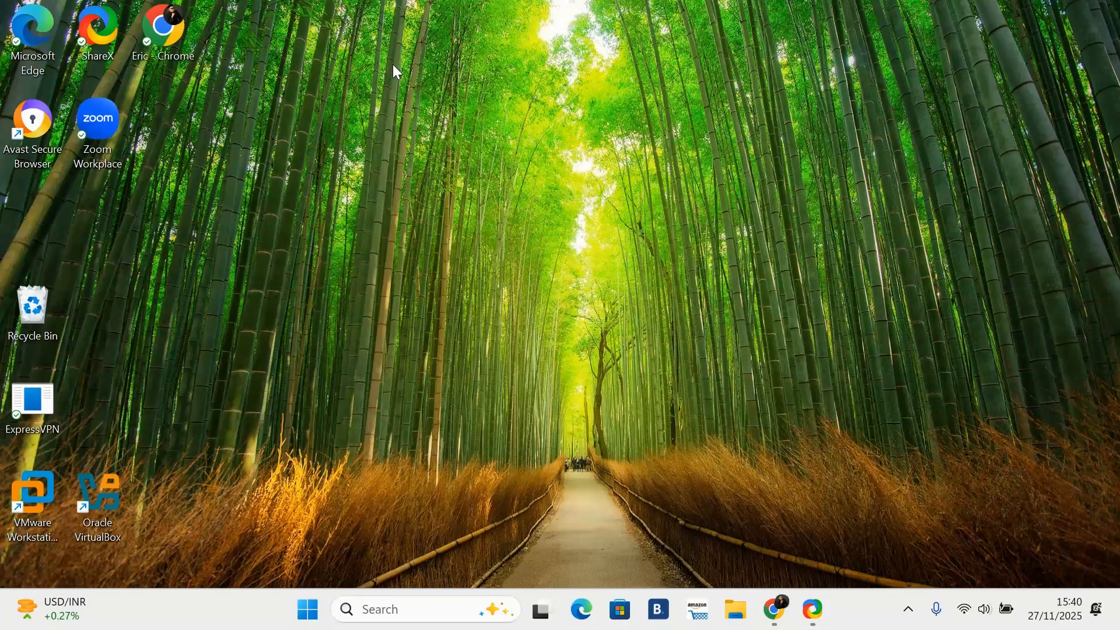
# Step: Open Windows Defender Firewall from search and go to the list of apps allowed through the firewall
pyautogui.click(405, 609)
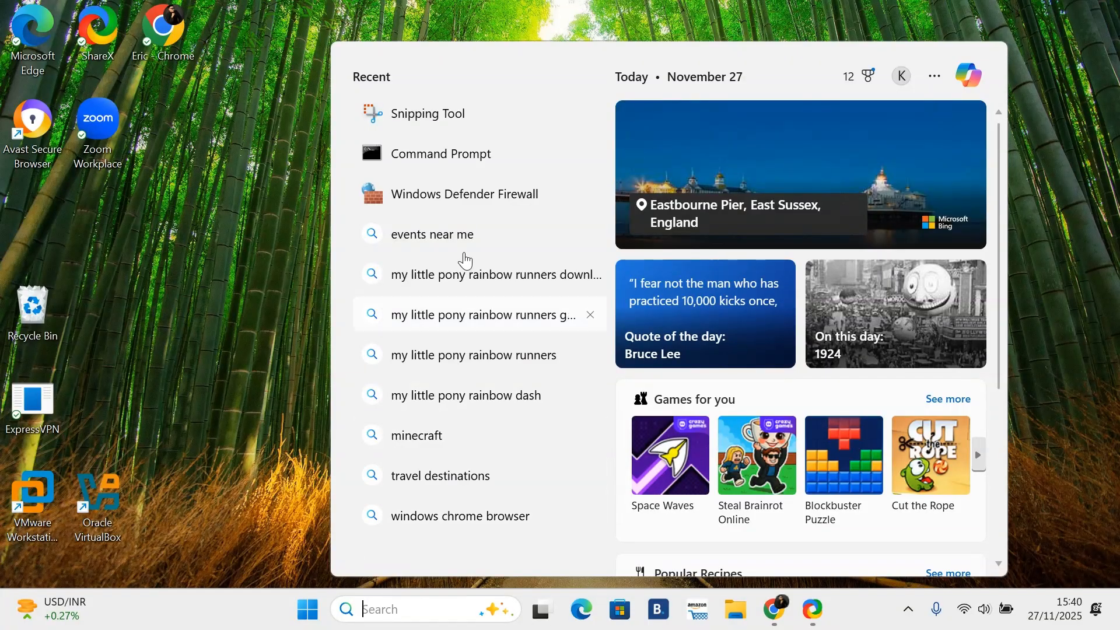
pyautogui.click(439, 198)
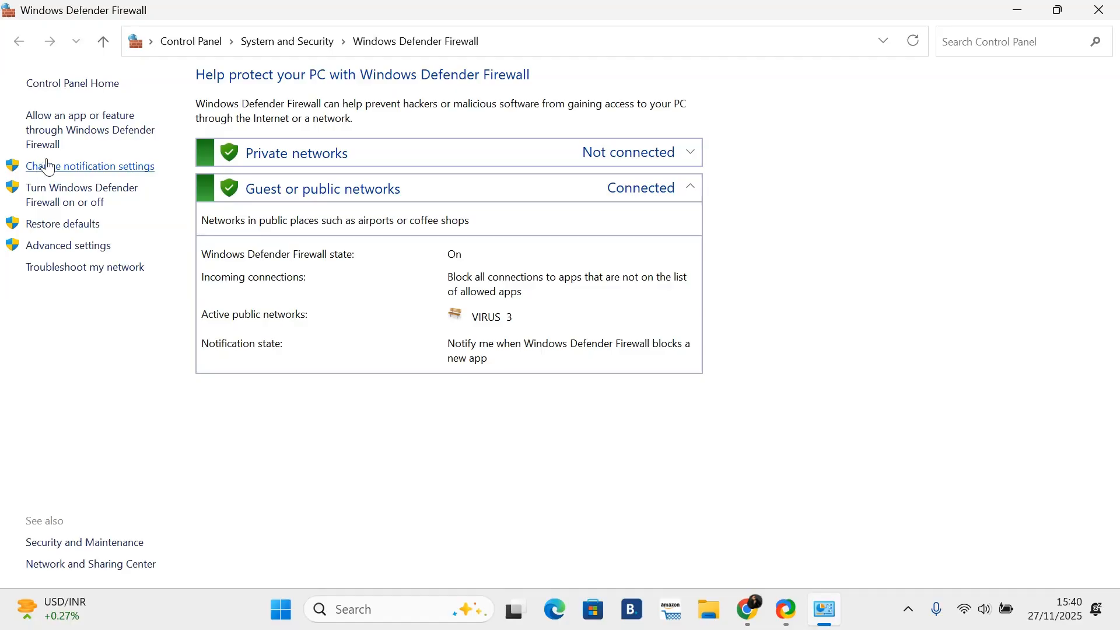
pyautogui.click(69, 134)
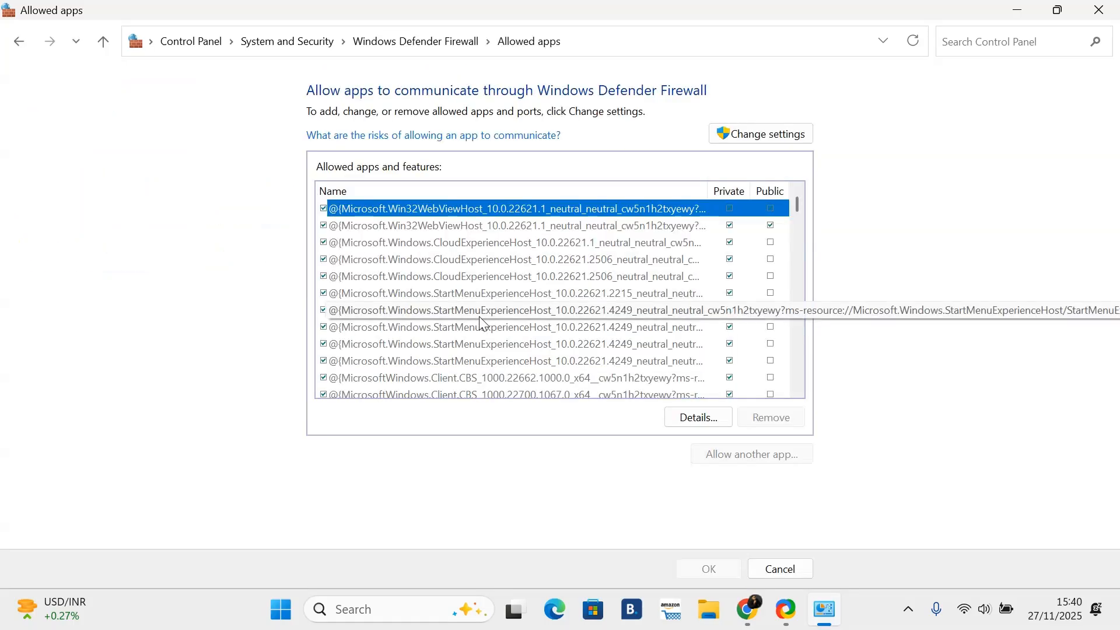
# Step: Browse the allowed apps and features list, selecting a few StartMenuExperienceHost and Client entries to inspect
pyautogui.scroll(-4, 480, 321)
pyautogui.scroll(-7, 480, 321)
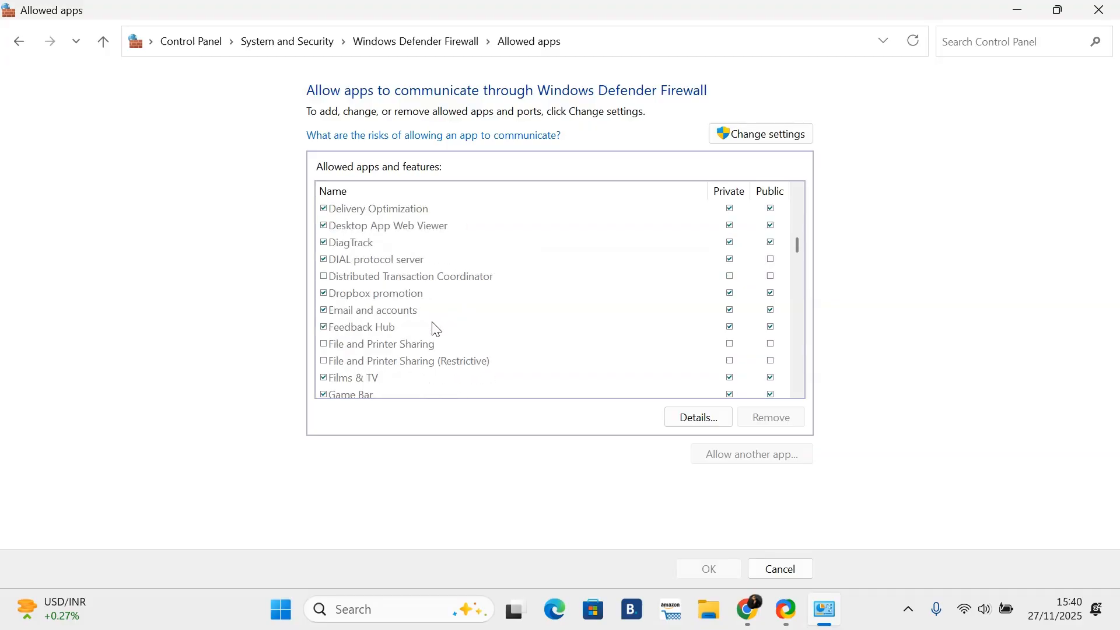
pyautogui.scroll(11, 386, 338)
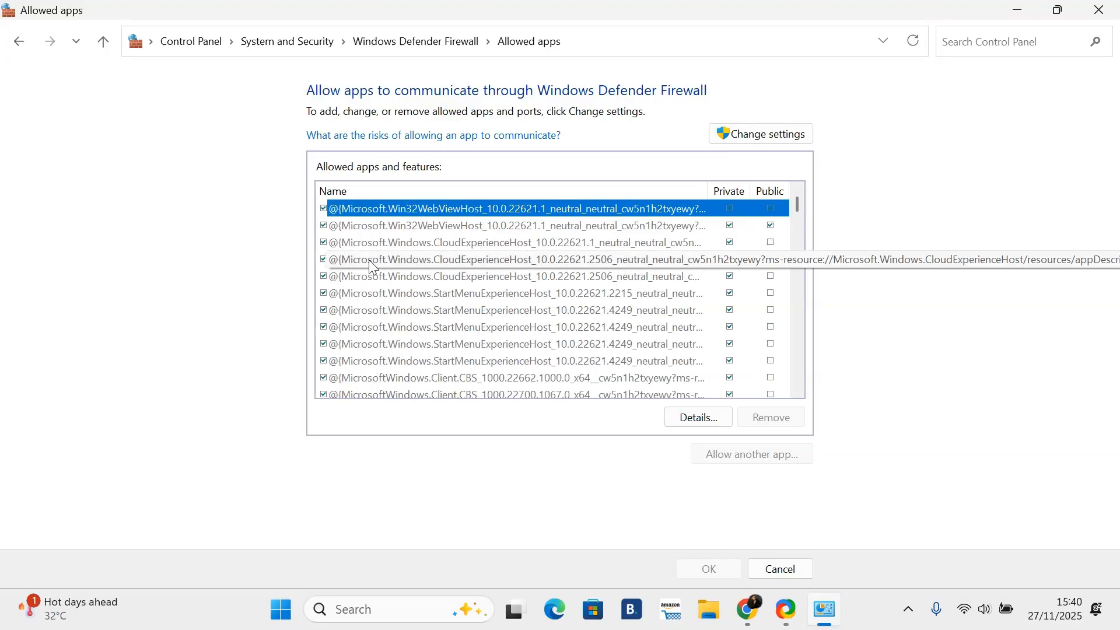
pyautogui.scroll(-10, 370, 265)
pyautogui.scroll(-8, 372, 288)
pyautogui.scroll(17, 371, 296)
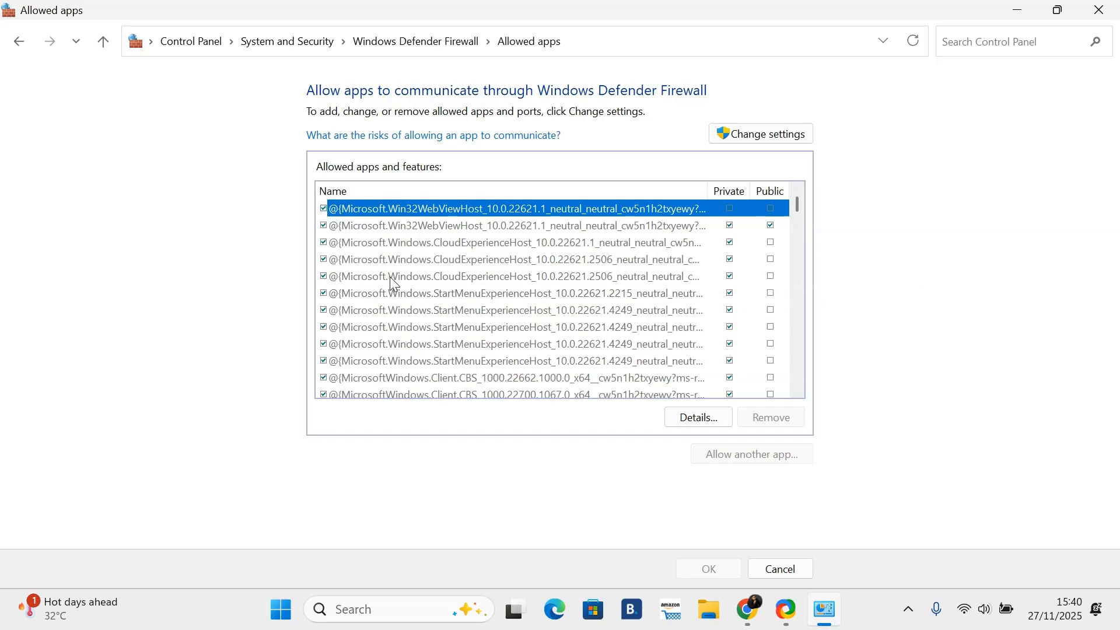
pyautogui.scroll(-6, 390, 280)
pyautogui.scroll(-15, 401, 292)
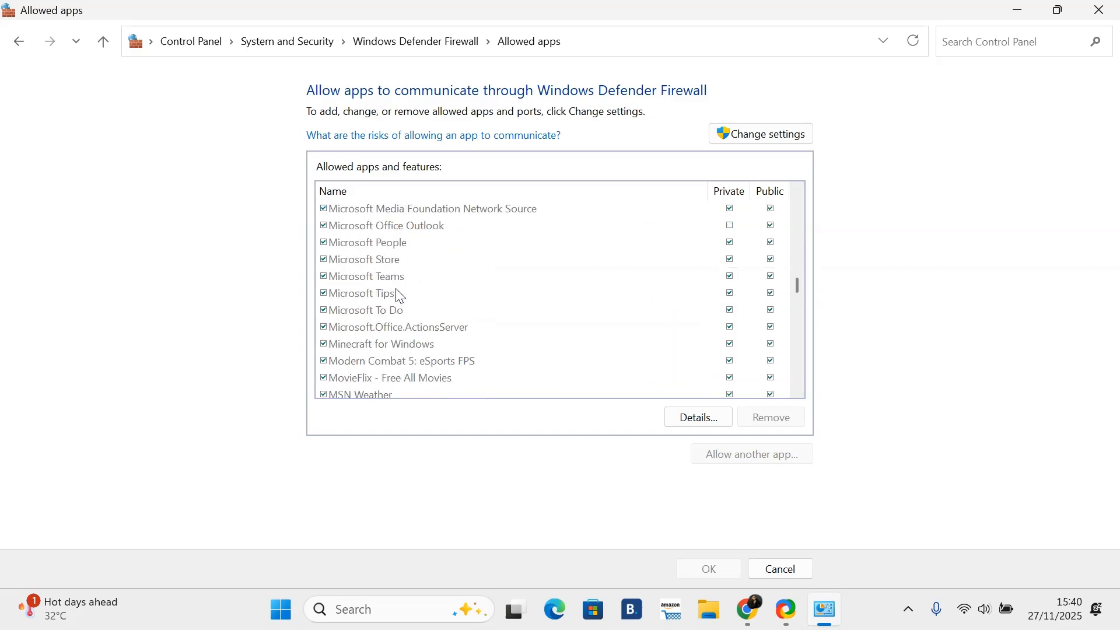
pyautogui.scroll(-20, 402, 299)
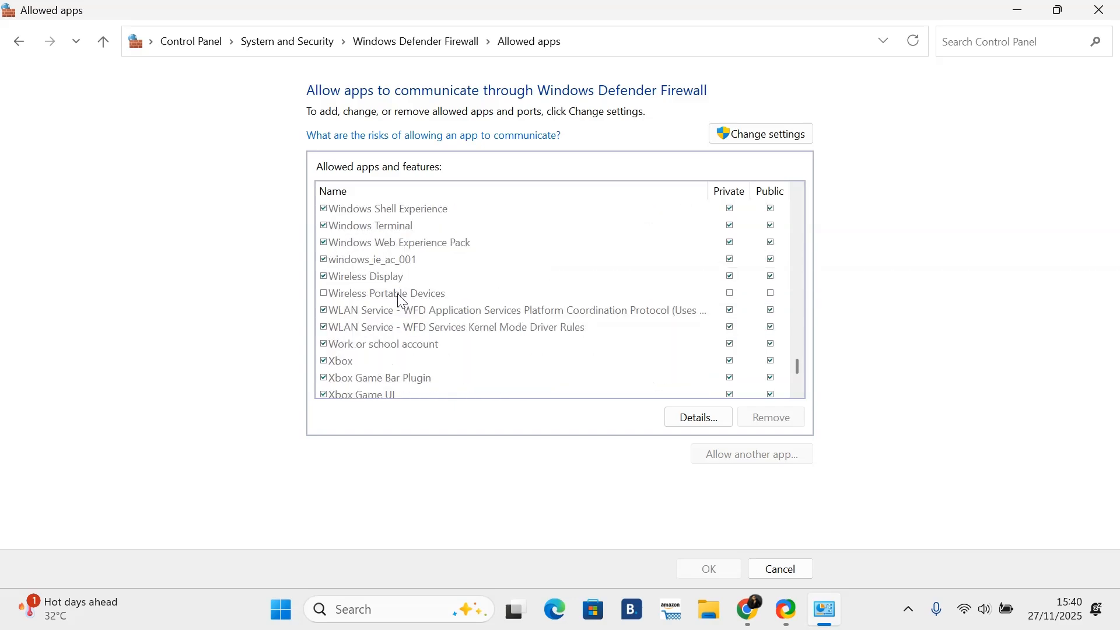
pyautogui.scroll(12, 403, 300)
pyautogui.scroll(20, 403, 300)
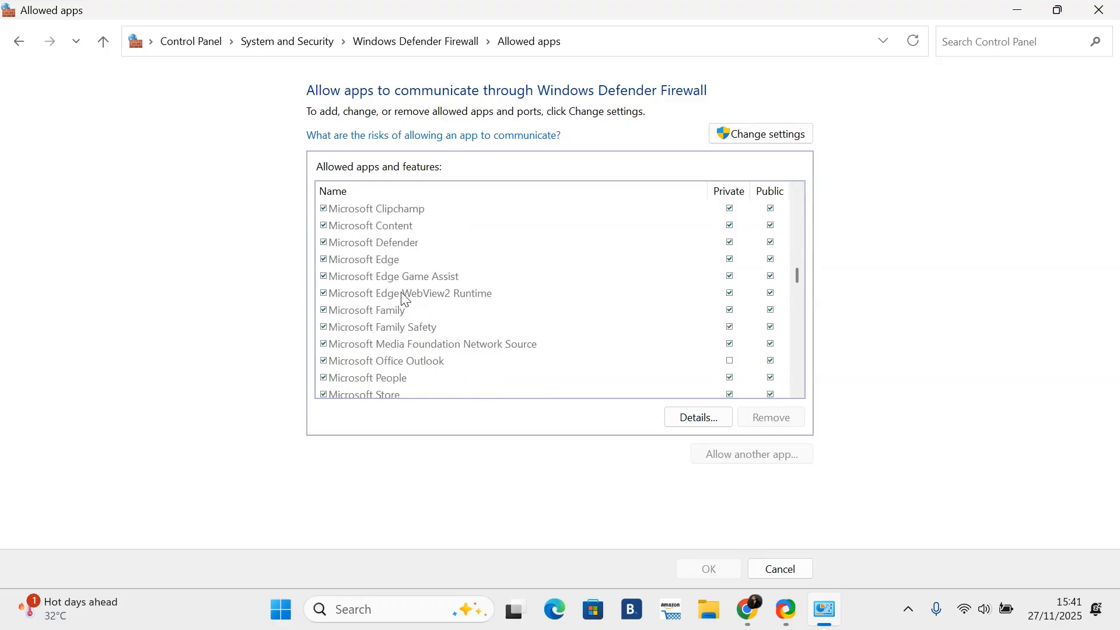
pyautogui.scroll(4, 401, 292)
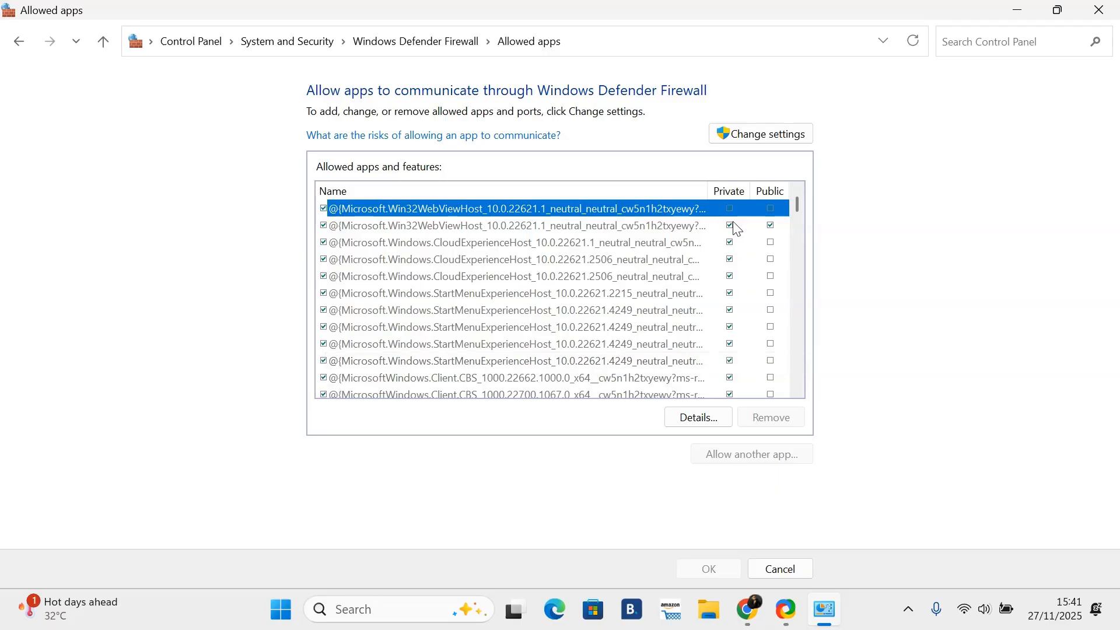
pyautogui.scroll(-8, 729, 215)
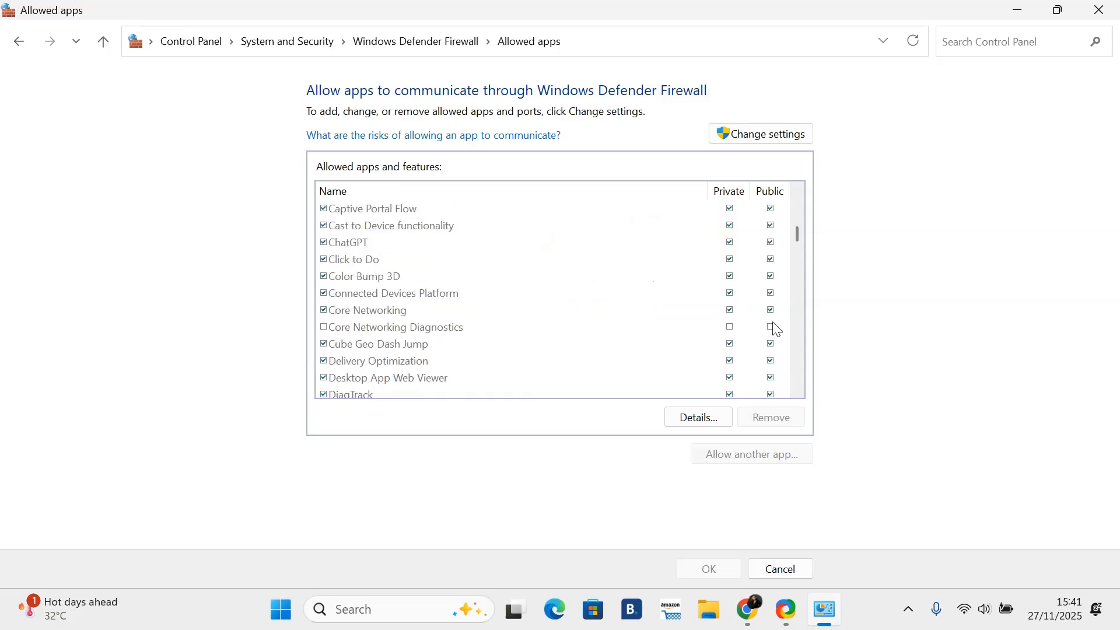
pyautogui.scroll(9, 779, 255)
pyautogui.scroll(-1, 771, 222)
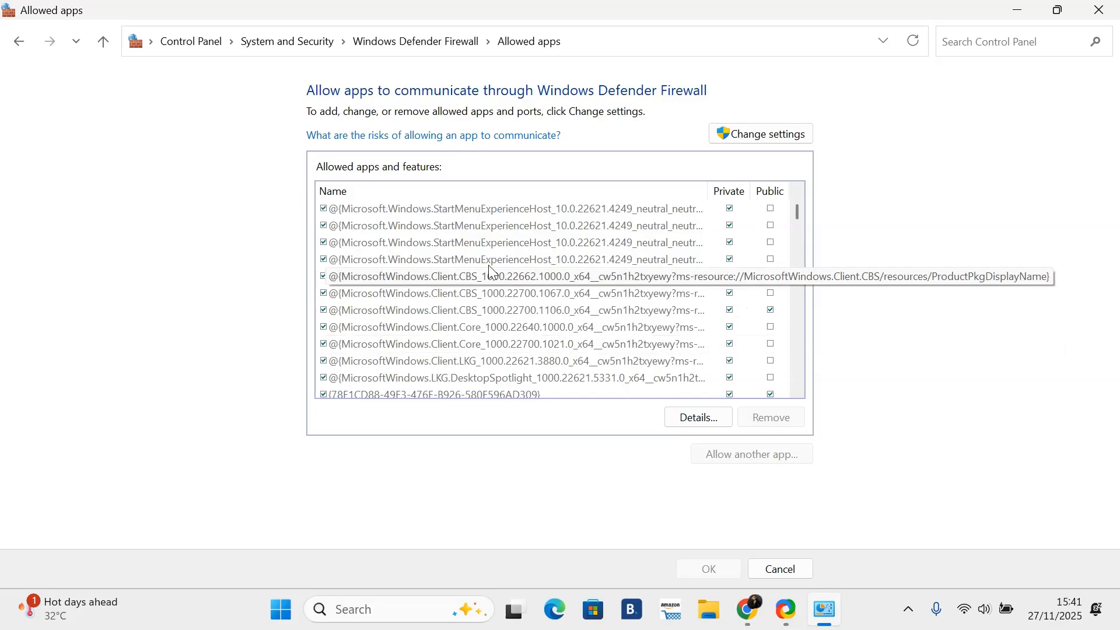
pyautogui.click(631, 261)
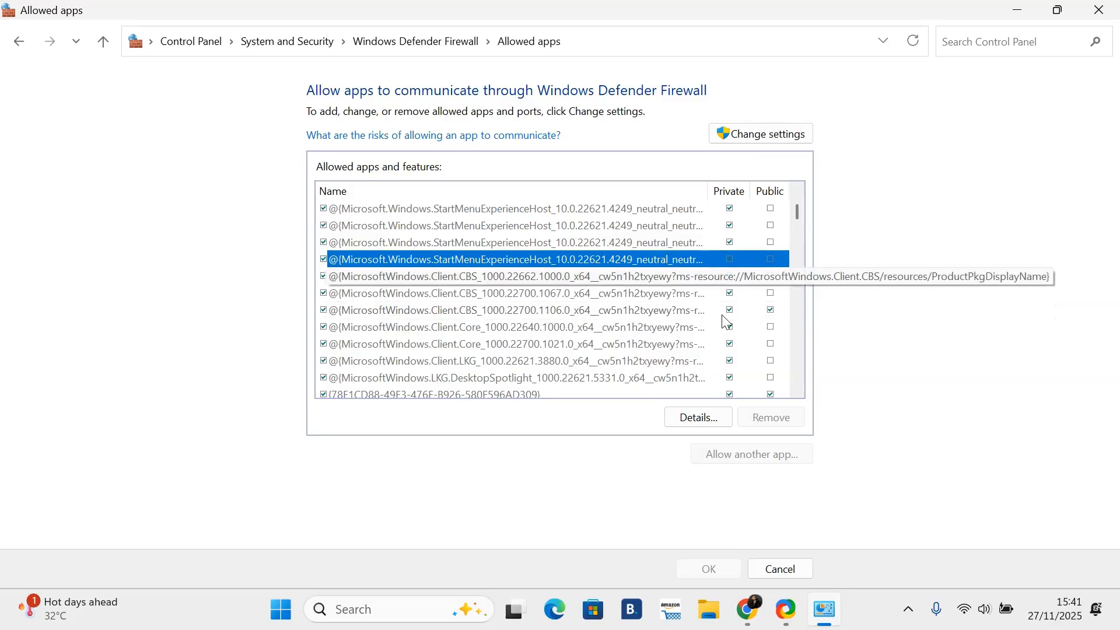
pyautogui.click(595, 331)
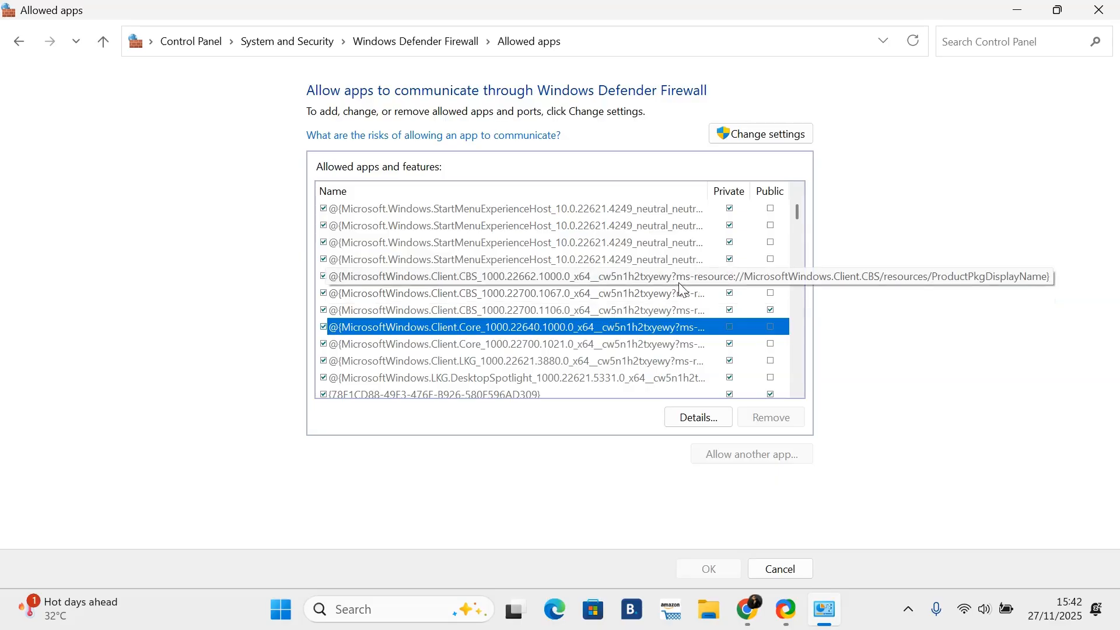
pyautogui.click(768, 243)
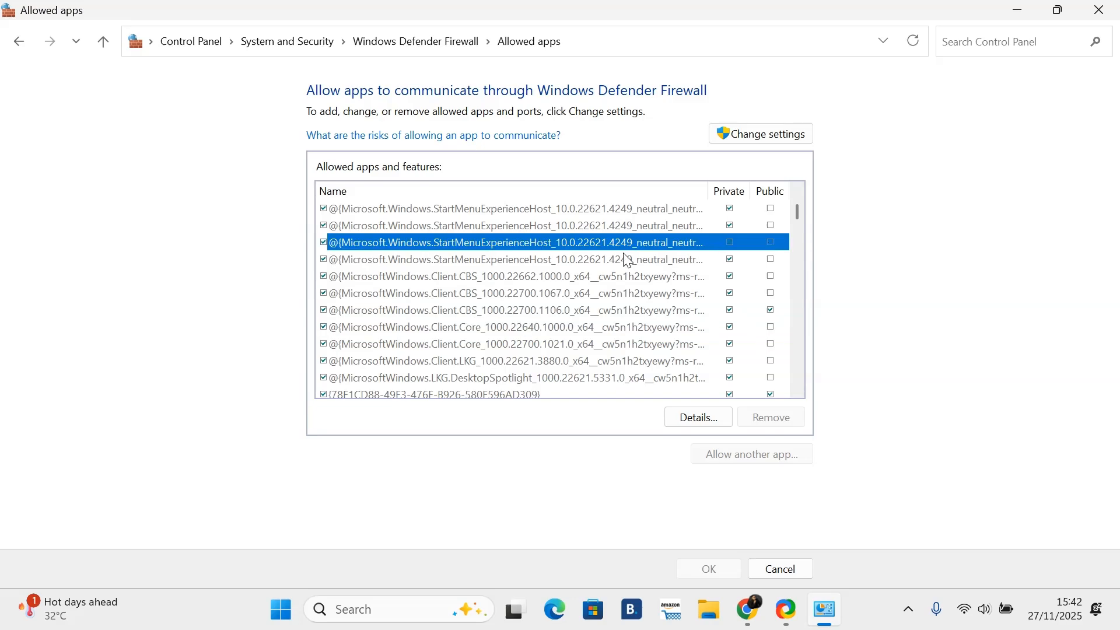
pyautogui.click(588, 277)
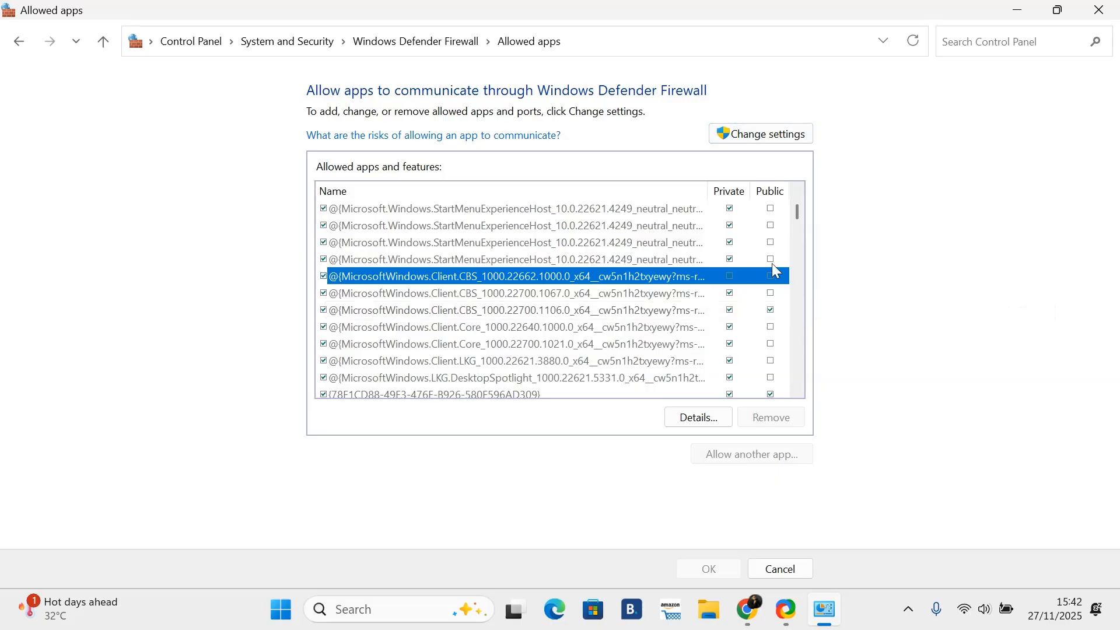
# Step: Unlock the settings and allow the second, third and fourth StartMenuExperienceHost entries on public networks
pyautogui.click(758, 138)
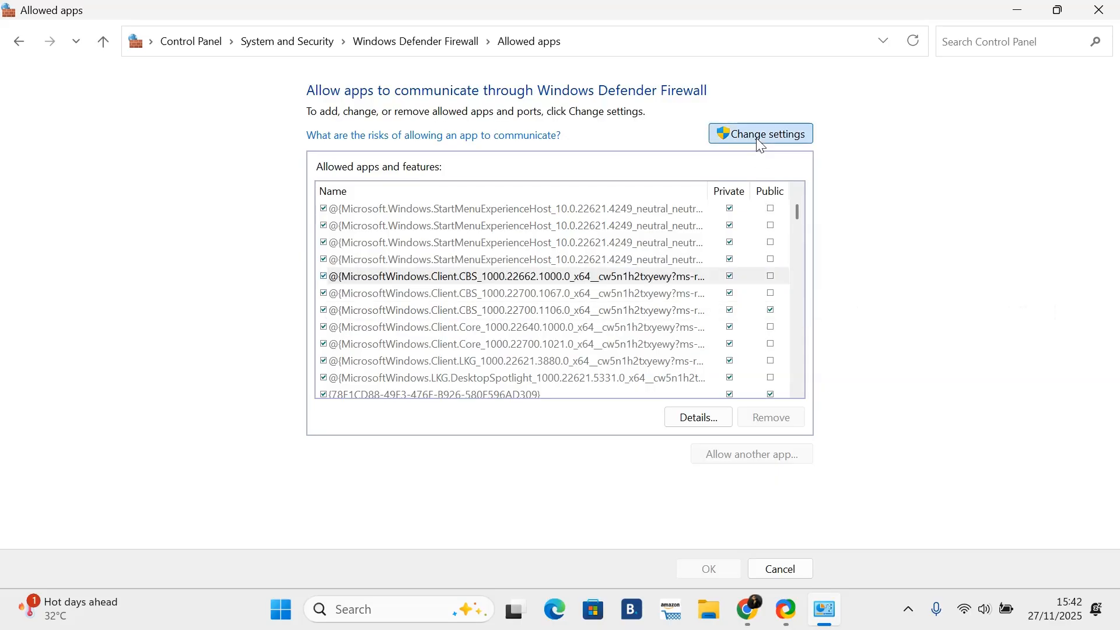
pyautogui.click(771, 226)
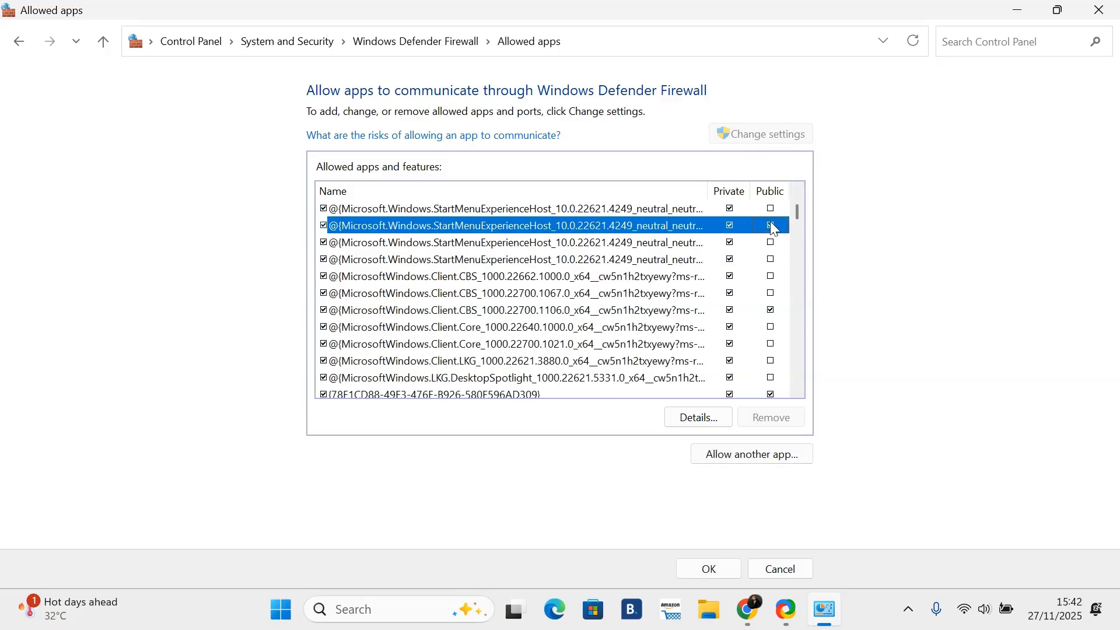
pyautogui.click(772, 242)
pyautogui.click(772, 259)
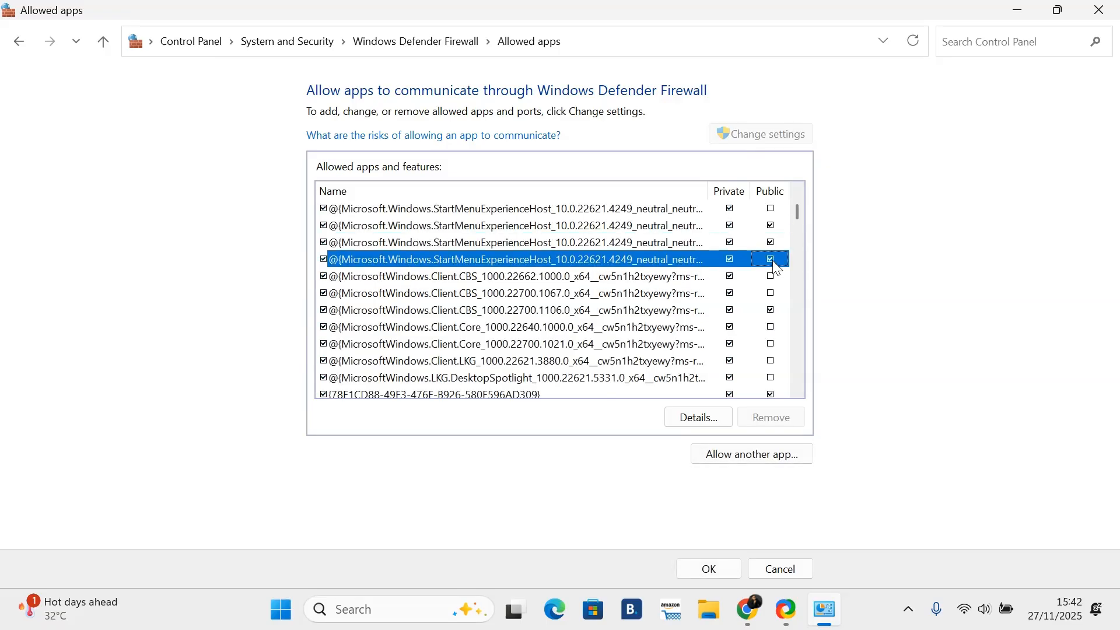
# Step: Remove private network access from the third and fourth StartMenuExperienceHost entries
pyautogui.click(730, 245)
pyautogui.click(730, 243)
pyautogui.click(730, 261)
pyautogui.click(738, 461)
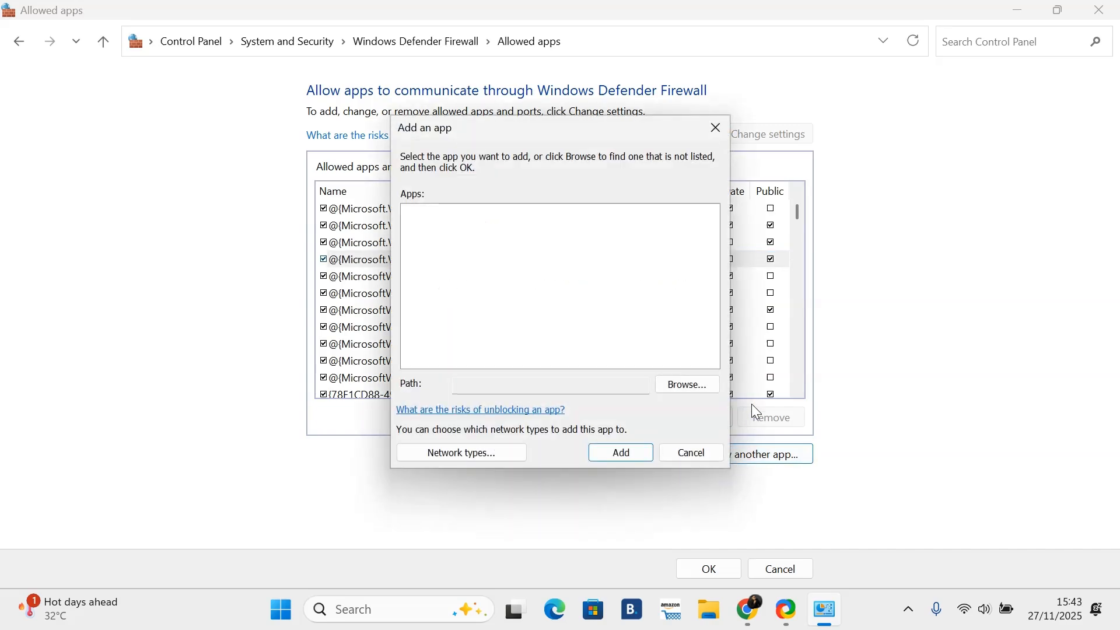
pyautogui.click(716, 128)
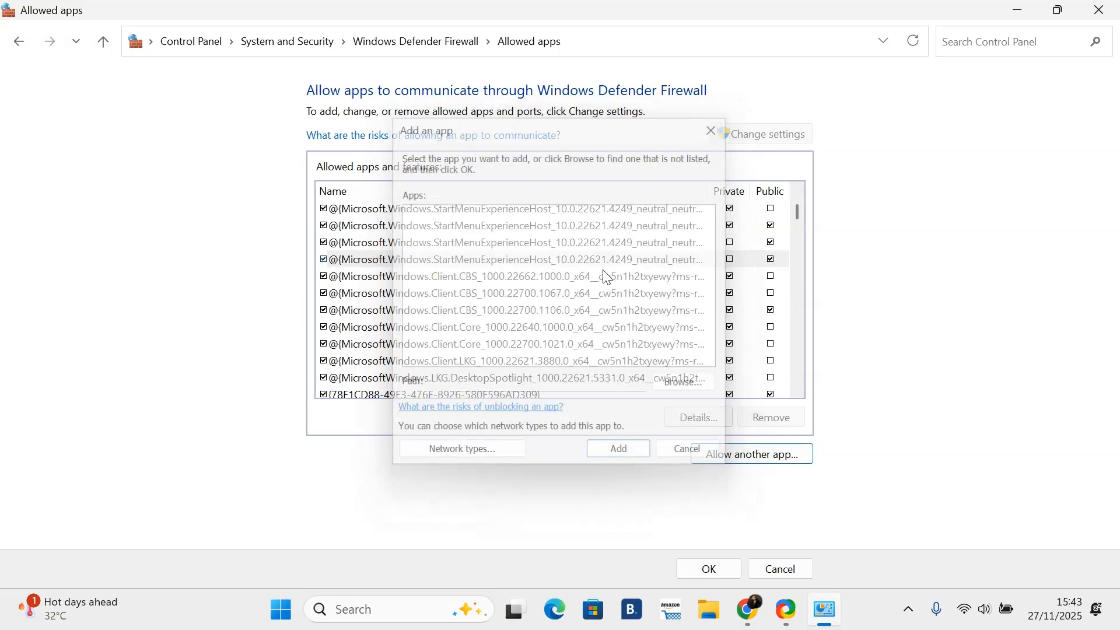
pyautogui.scroll(-15, 486, 276)
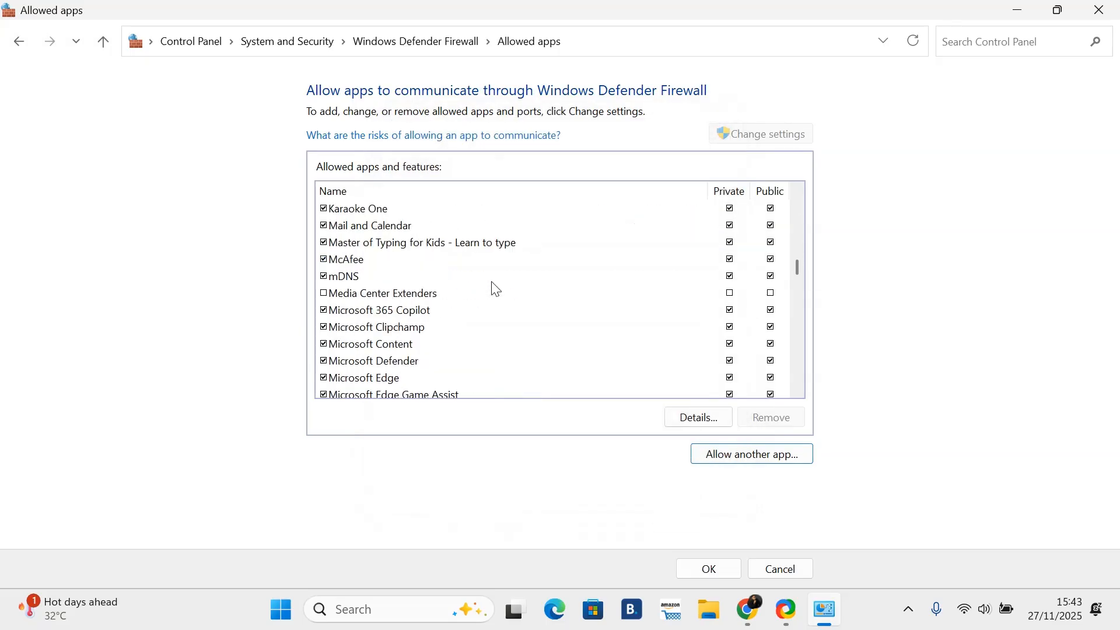
pyautogui.scroll(-15, 496, 290)
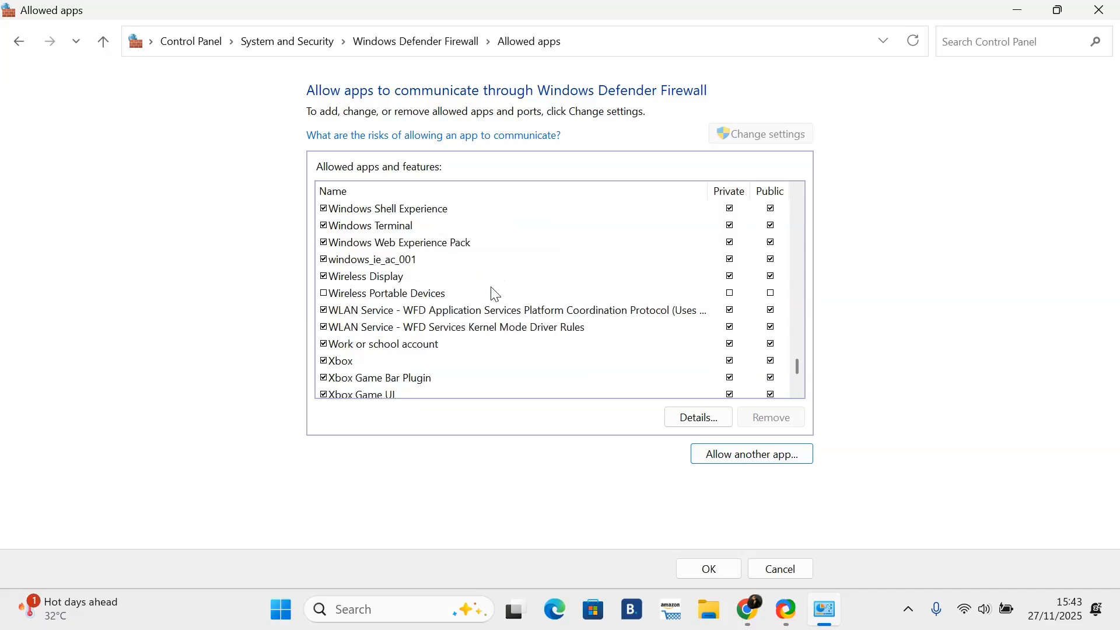
# Step: Try adding chrome.exe from the Downloads folder as another allowed app, then cancel the Add an app dialog
pyautogui.click(734, 461)
pyautogui.click(680, 384)
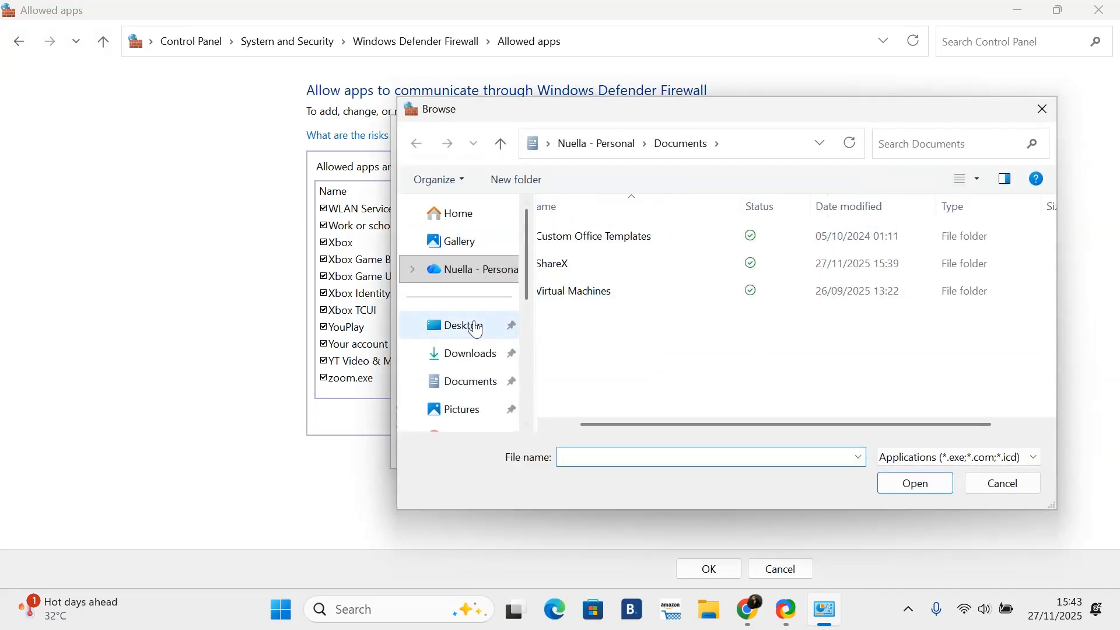
pyautogui.click(465, 379)
pyautogui.click(470, 353)
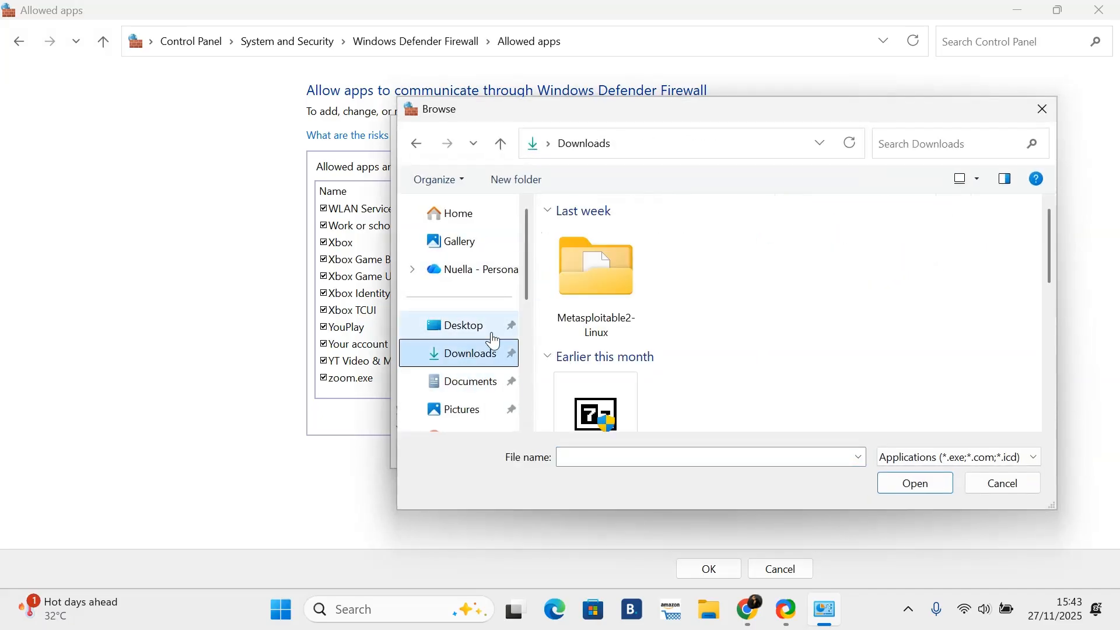
pyautogui.scroll(-5, 671, 305)
pyautogui.click(820, 243)
pyautogui.click(907, 482)
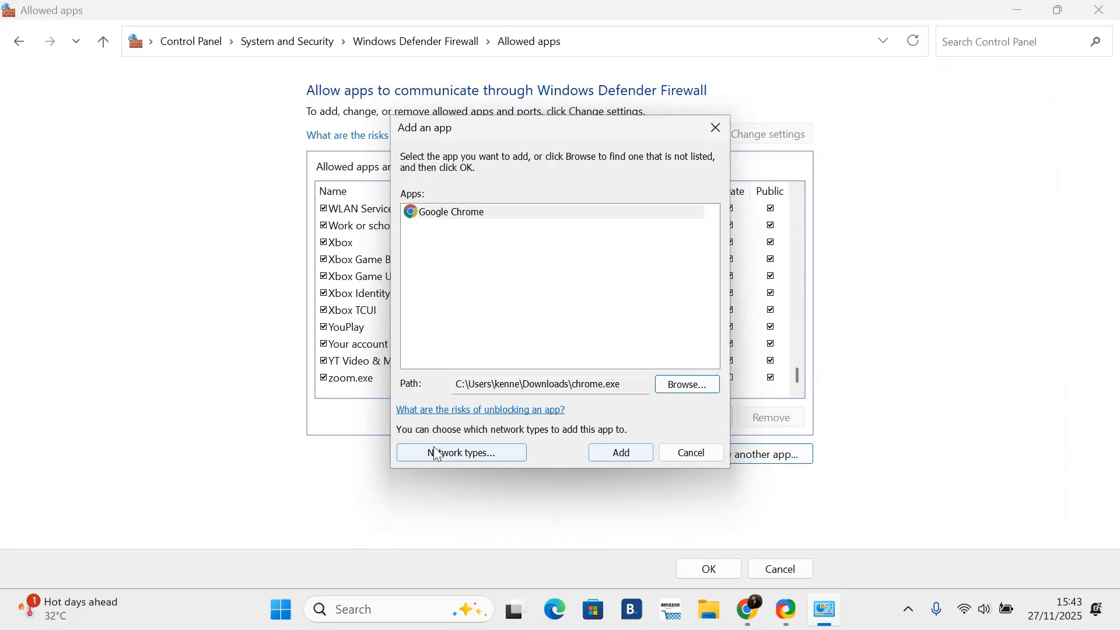
pyautogui.click(695, 452)
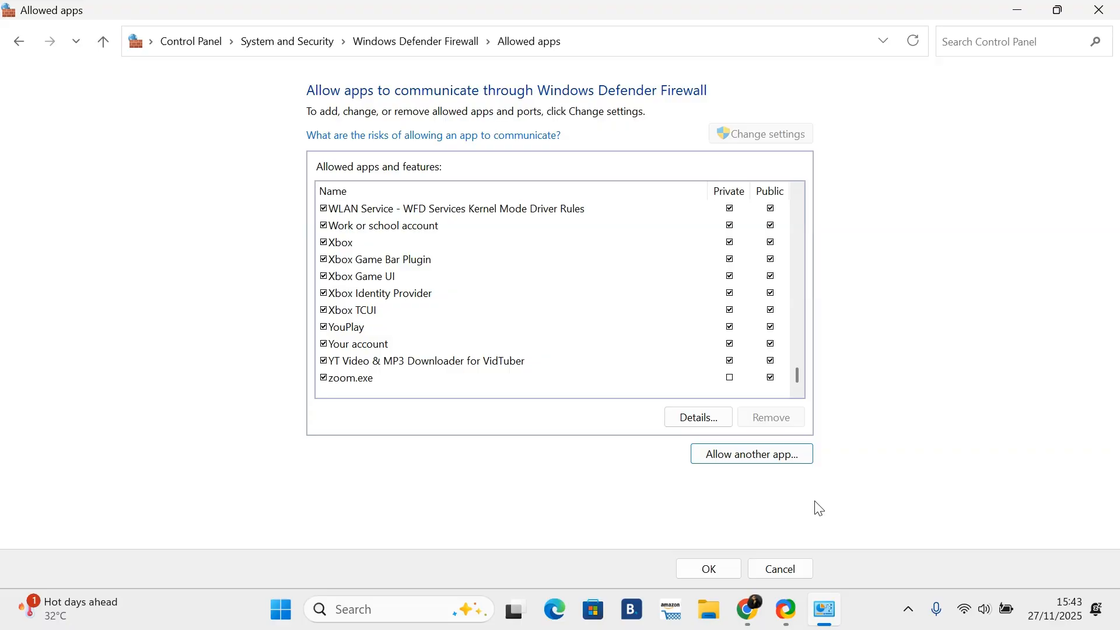
# Step: Remove public access for Xbox Game Bar Plugin and Xbox Game UI, and private access for Xbox Identity Provider
pyautogui.click(773, 261)
pyautogui.click(773, 260)
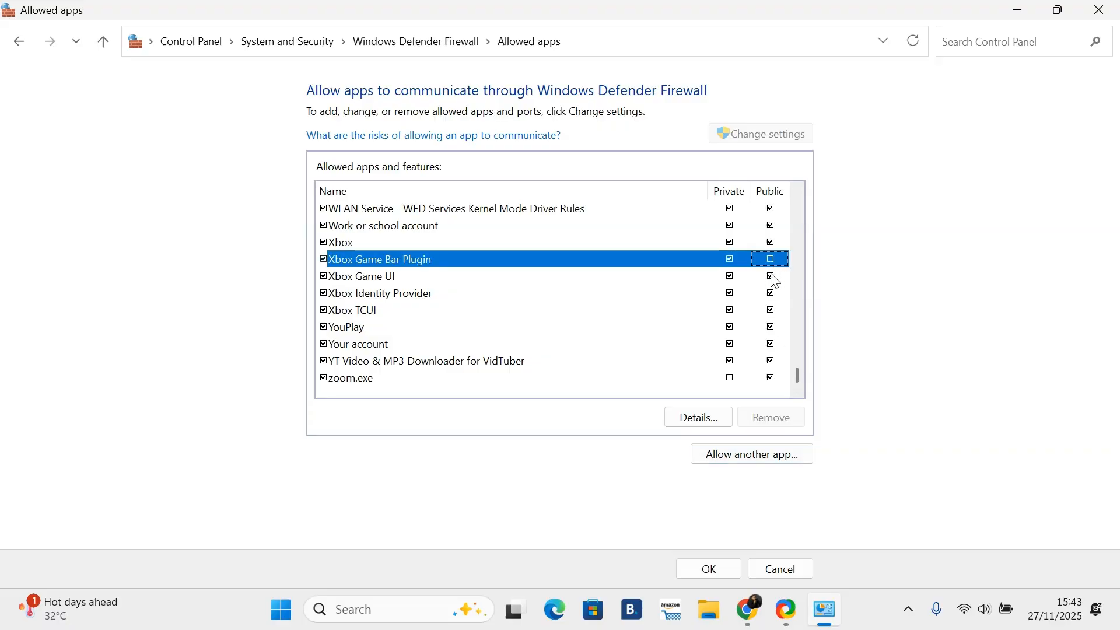
pyautogui.click(772, 278)
pyautogui.click(733, 295)
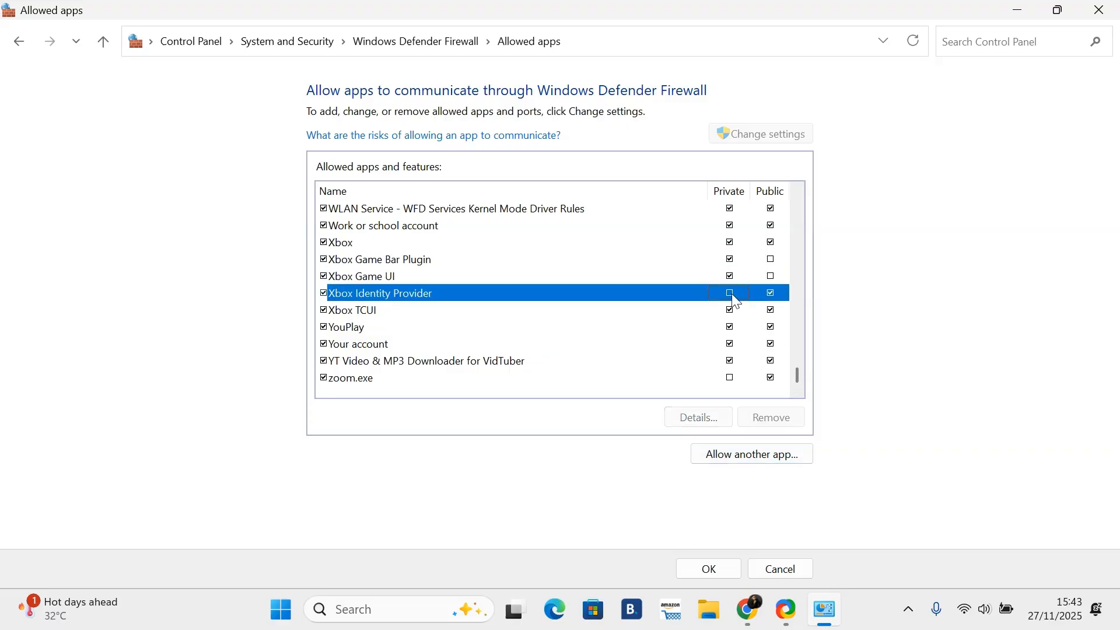
pyautogui.click(737, 328)
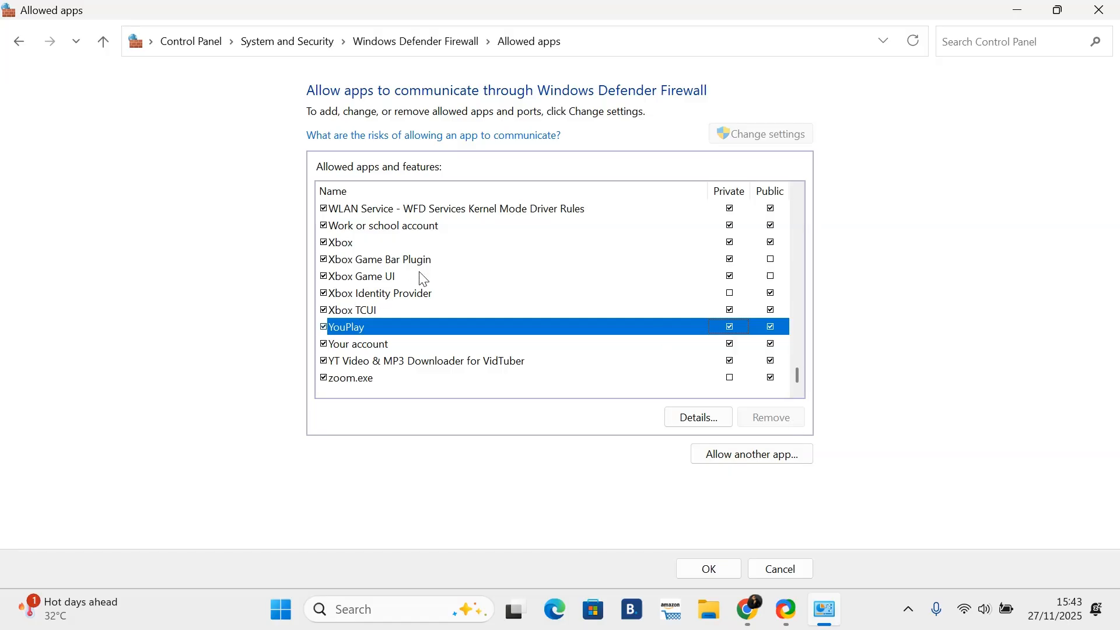
# Step: Open the per-network firewall settings and switch the private network firewall off and back on
pyautogui.scroll(10, 541, 278)
pyautogui.scroll(7, 578, 279)
pyautogui.scroll(-3, 577, 279)
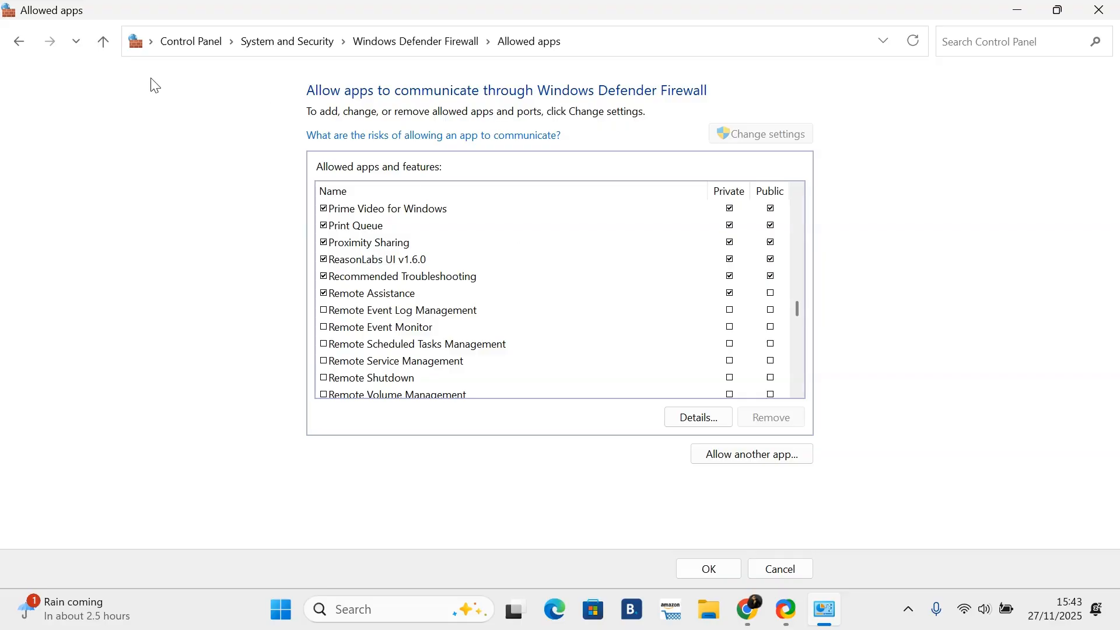
pyautogui.click(19, 42)
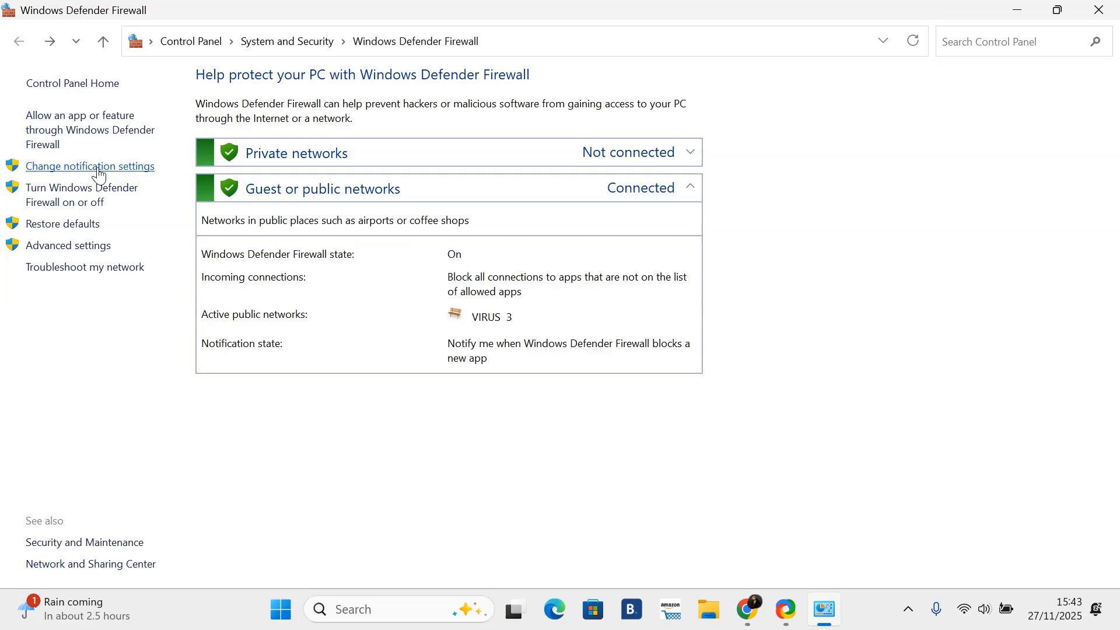
pyautogui.click(99, 168)
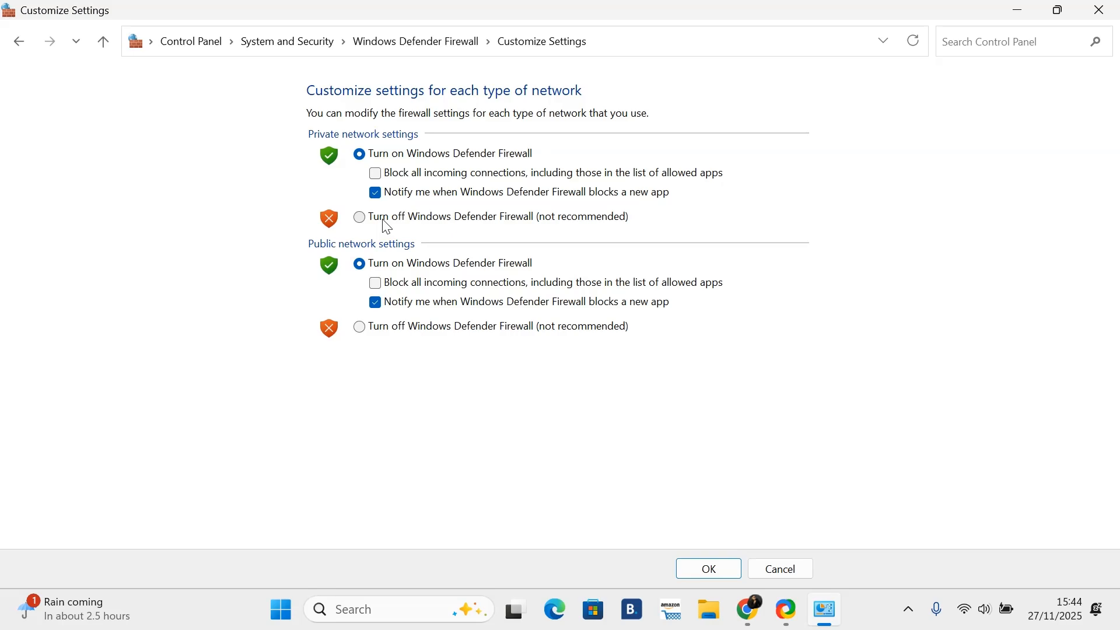
pyautogui.click(362, 154)
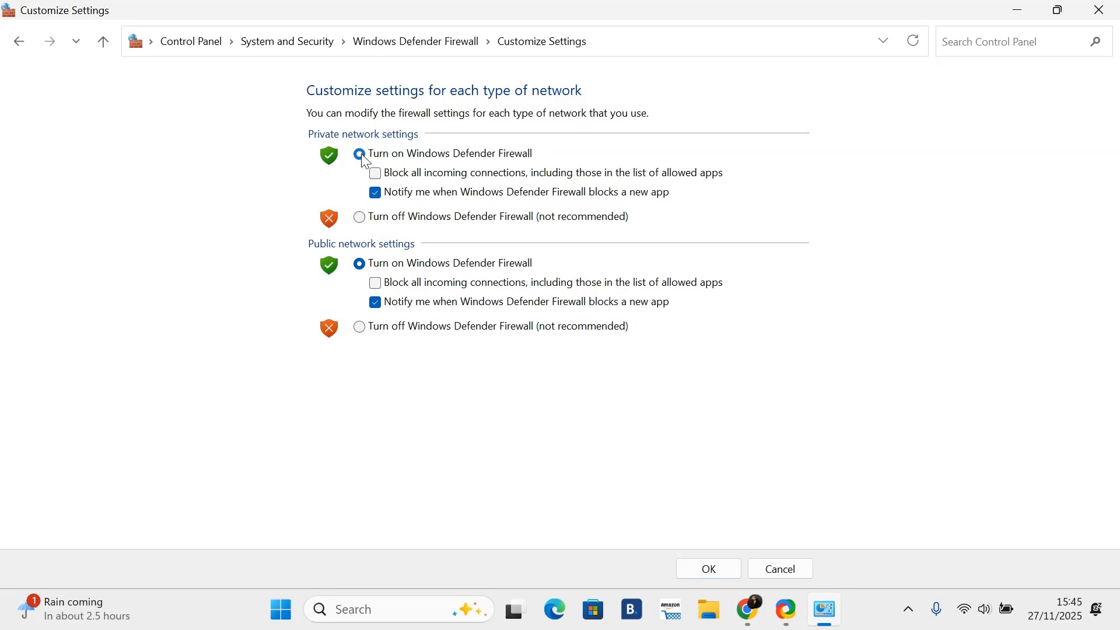
pyautogui.click(361, 220)
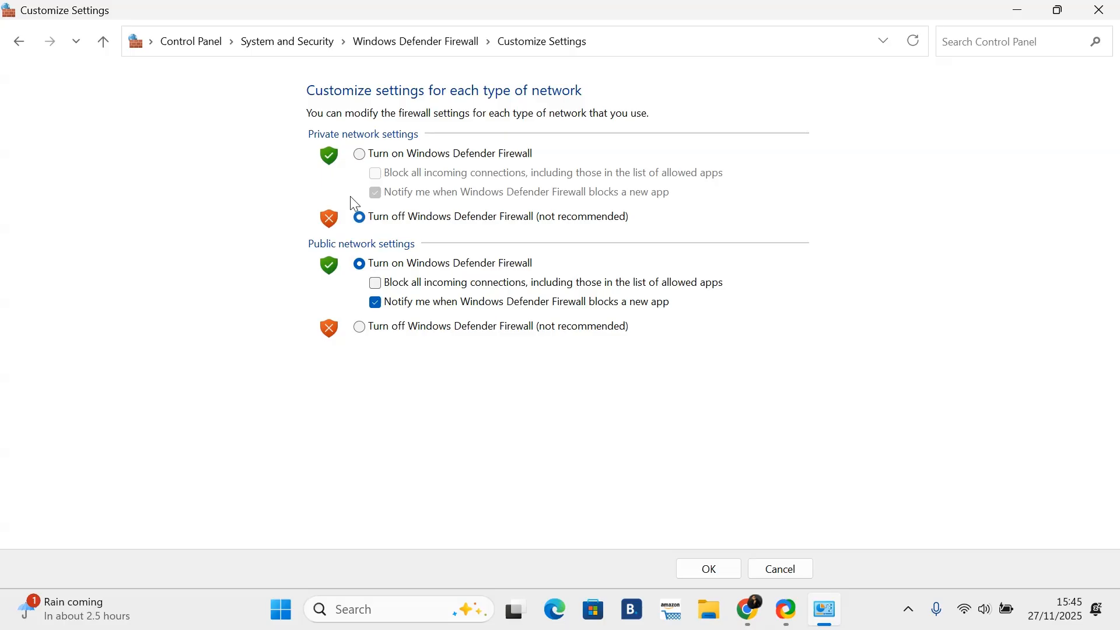
pyautogui.click(361, 154)
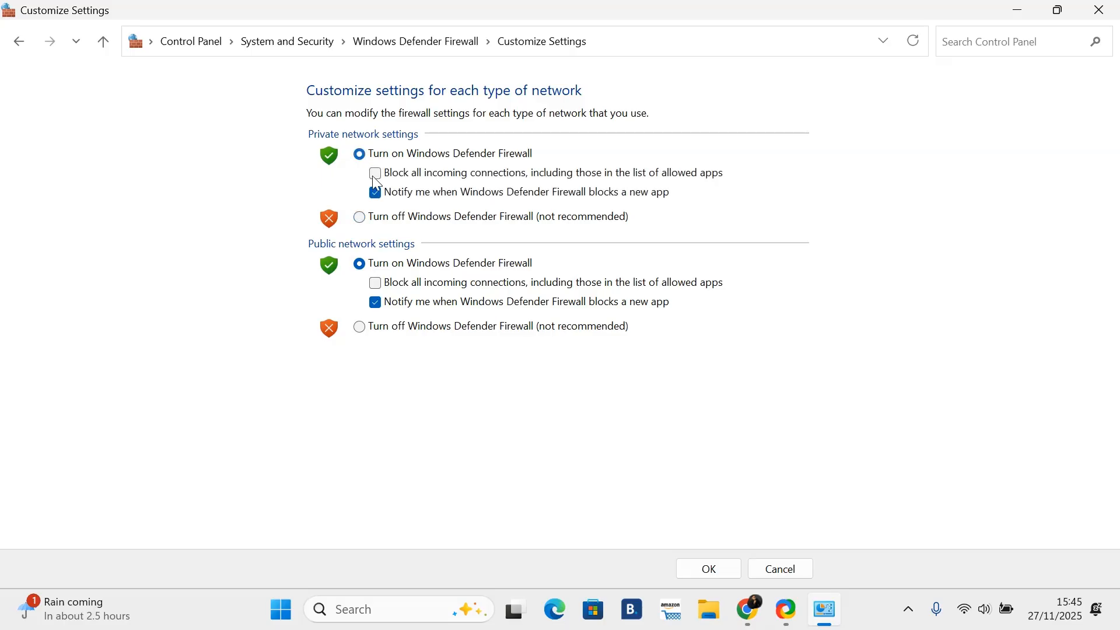
# Step: Toggle the private block-all option and switch private and public firewalls off and on, leaving without saving
pyautogui.click(375, 174)
pyautogui.click(375, 174)
pyautogui.click(360, 218)
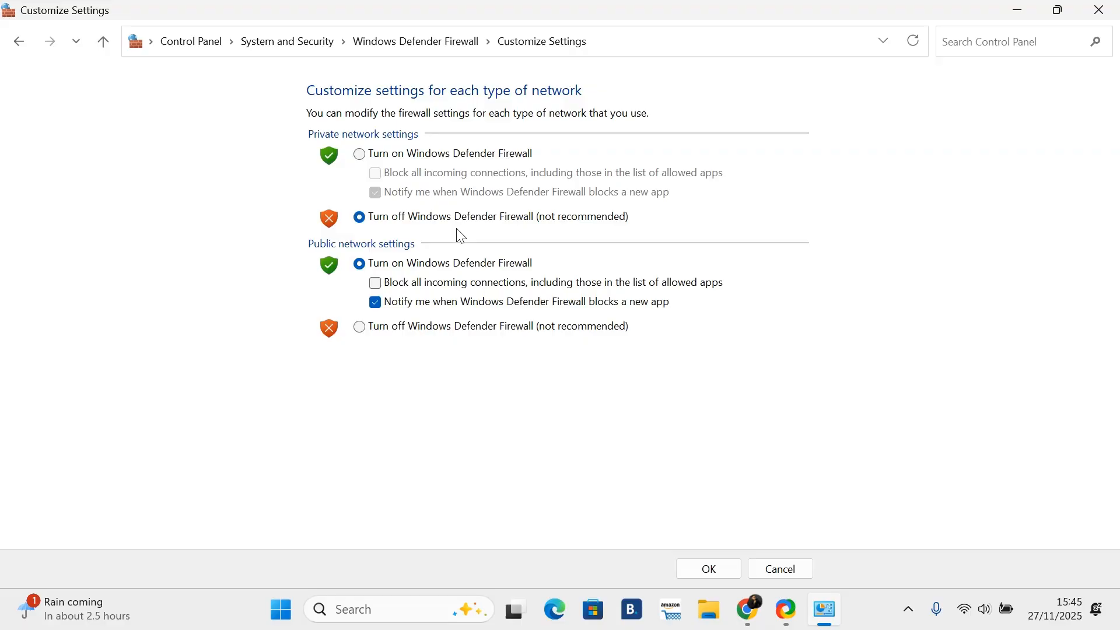
pyautogui.click(361, 153)
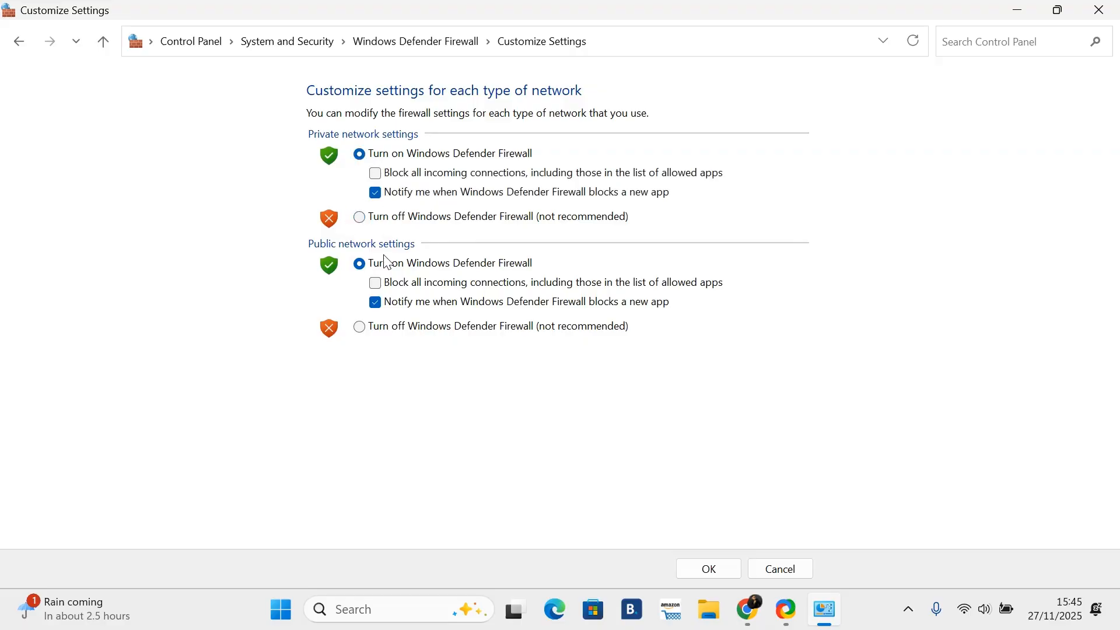
pyautogui.click(361, 329)
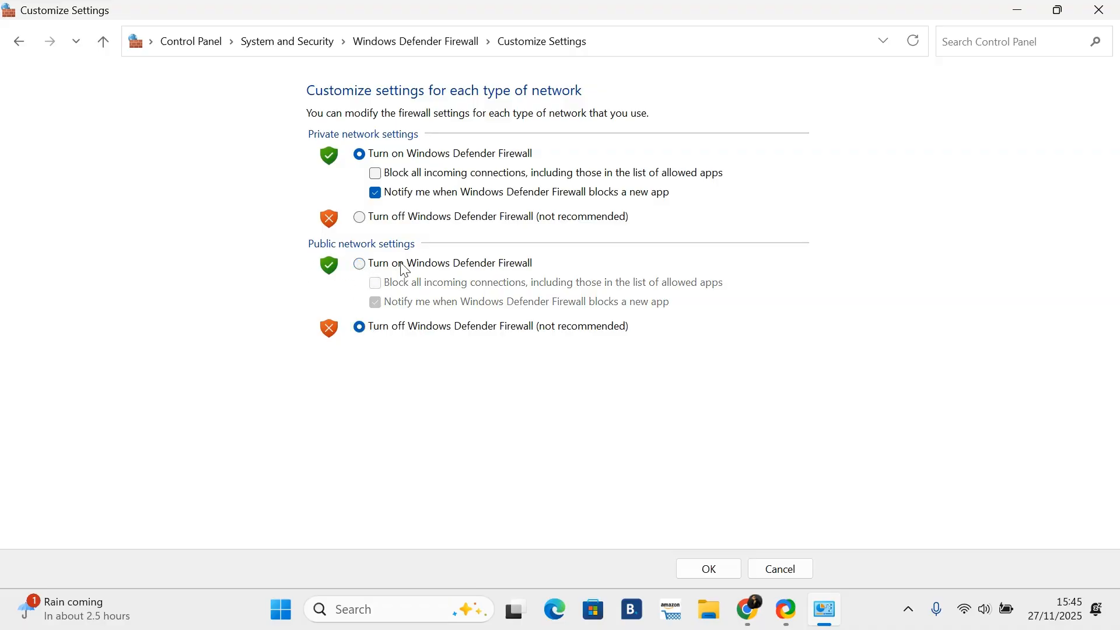
pyautogui.click(361, 266)
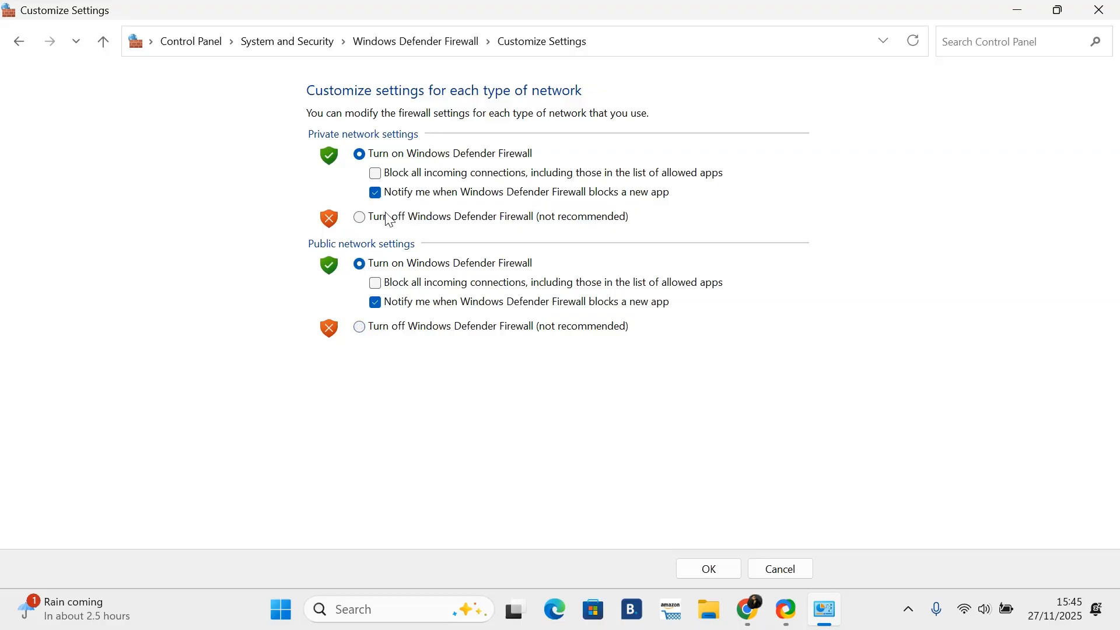
pyautogui.click(19, 42)
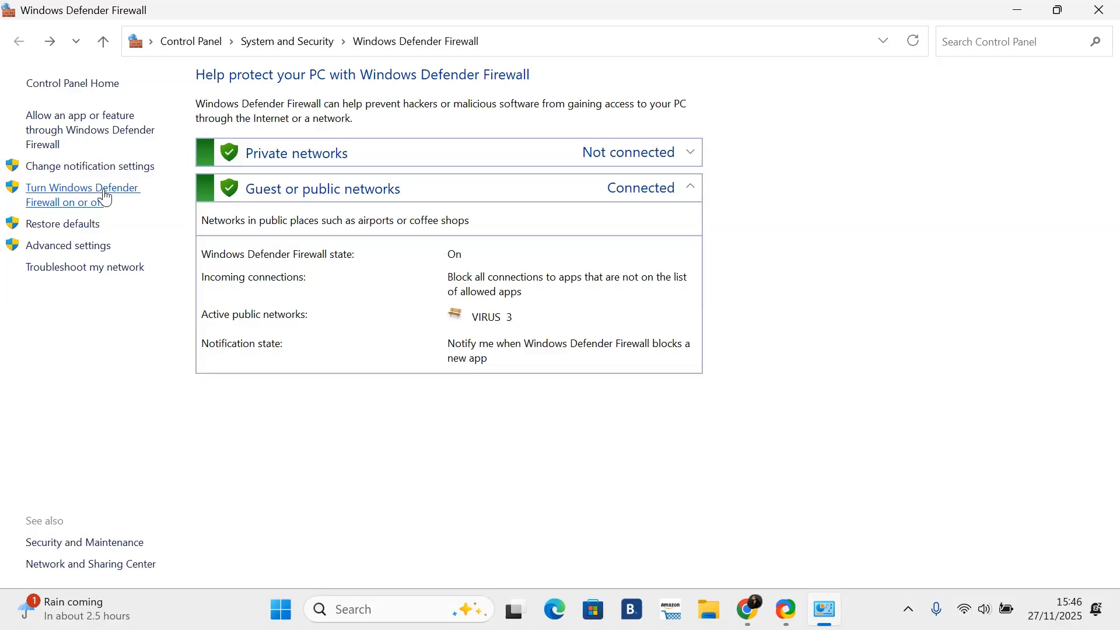
# Step: Open the firewall on/off settings, turn off the private network firewall, and leave without saving
pyautogui.click(105, 199)
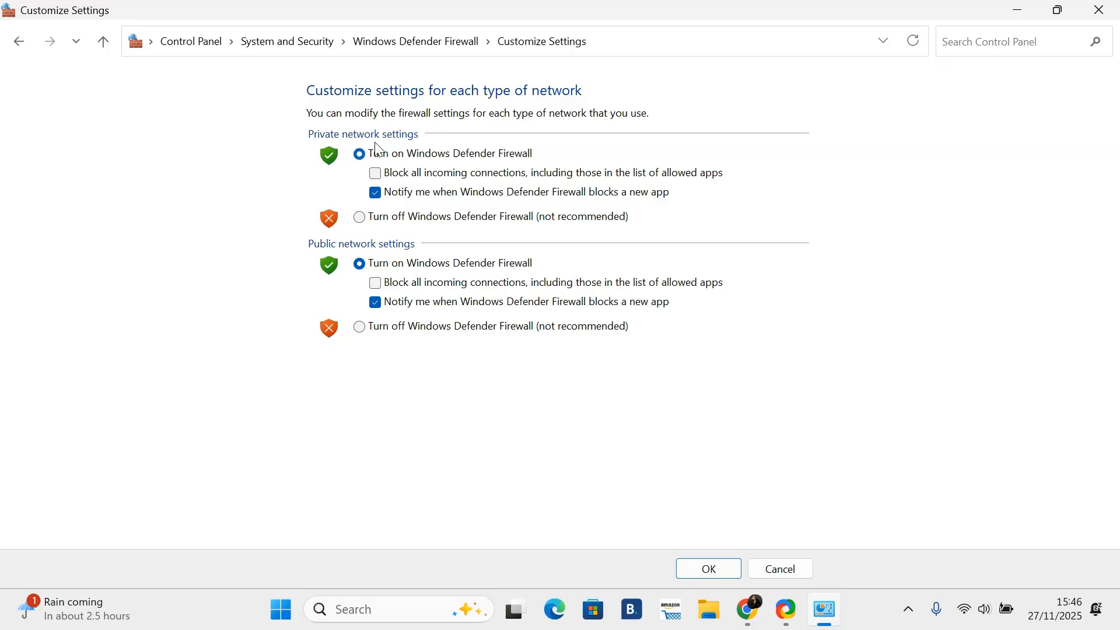
pyautogui.click(364, 221)
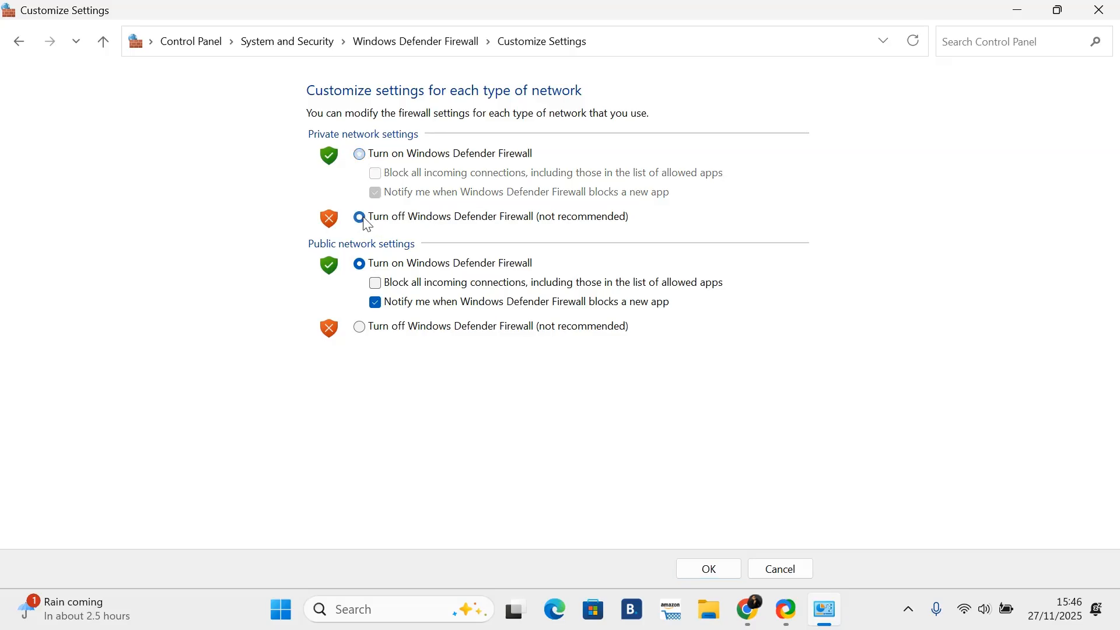
pyautogui.click(19, 41)
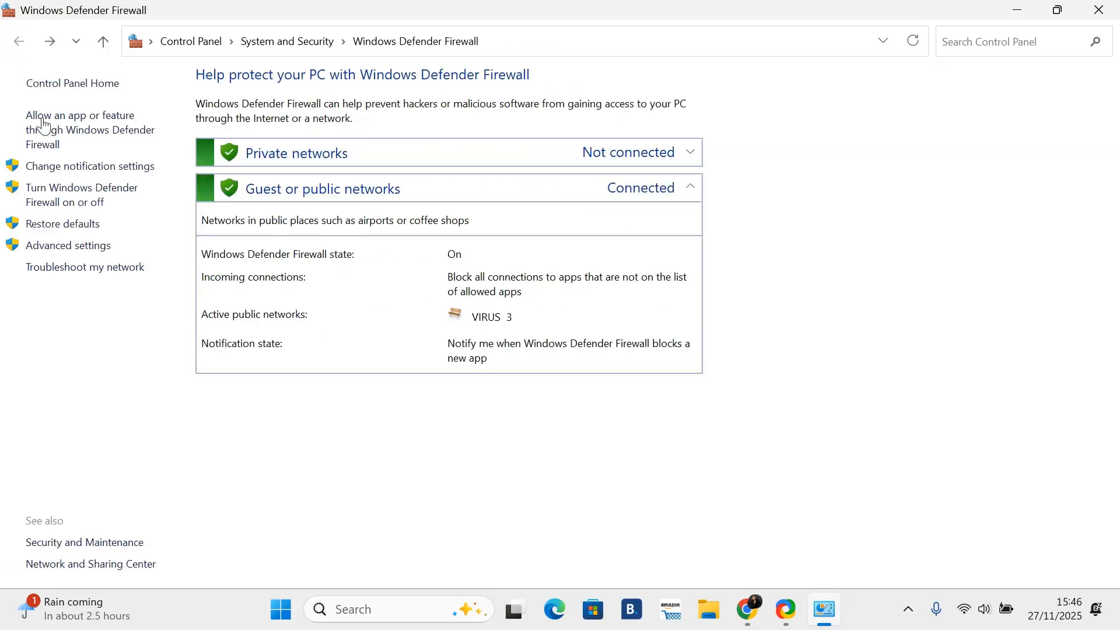
# Step: Turn the private and public network firewalls off and back on, then leave the page without saving
pyautogui.click(69, 175)
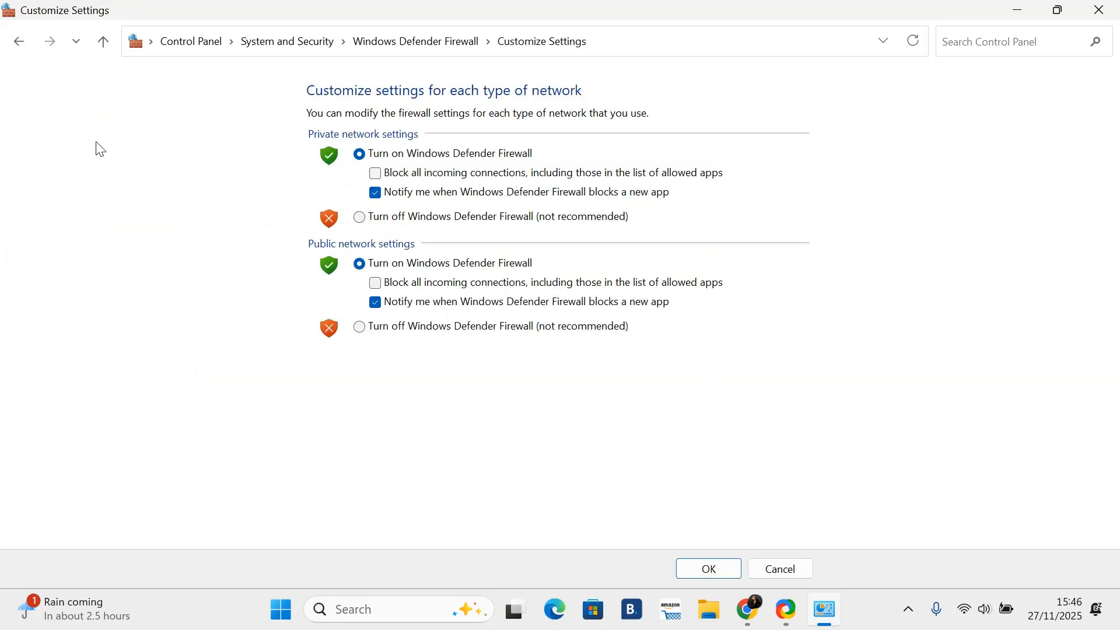
pyautogui.click(16, 42)
pyautogui.click(47, 188)
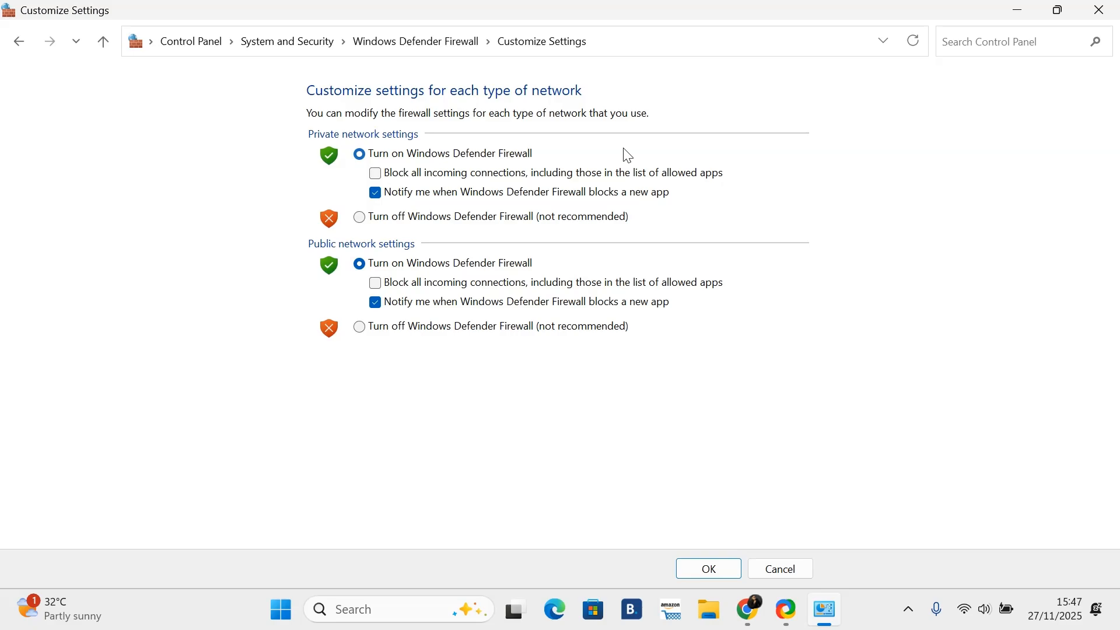
pyautogui.click(360, 220)
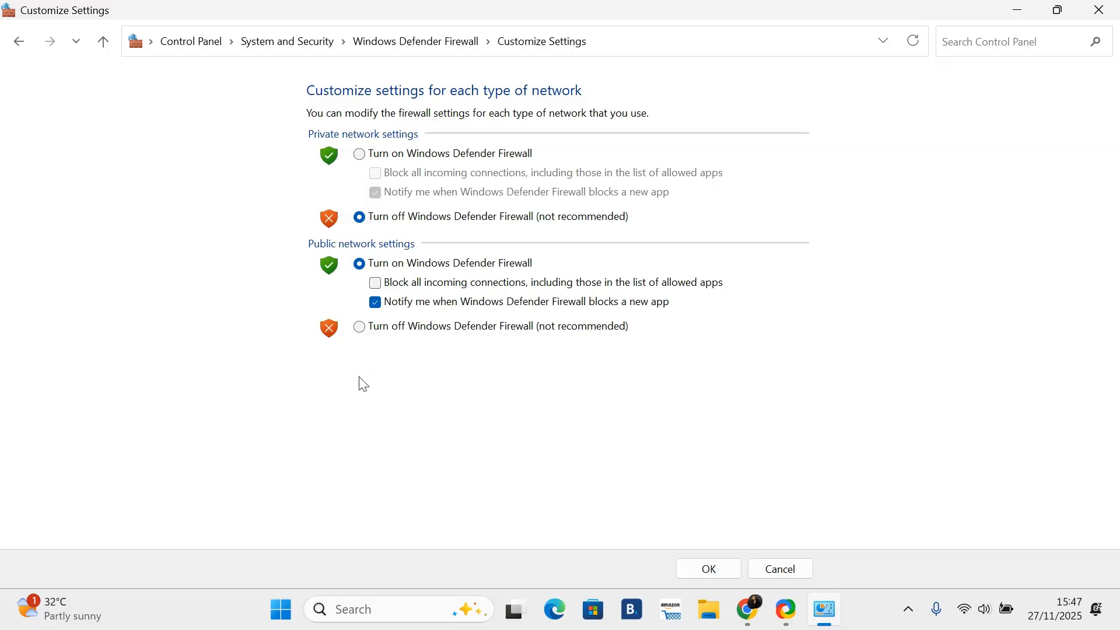
pyautogui.click(359, 327)
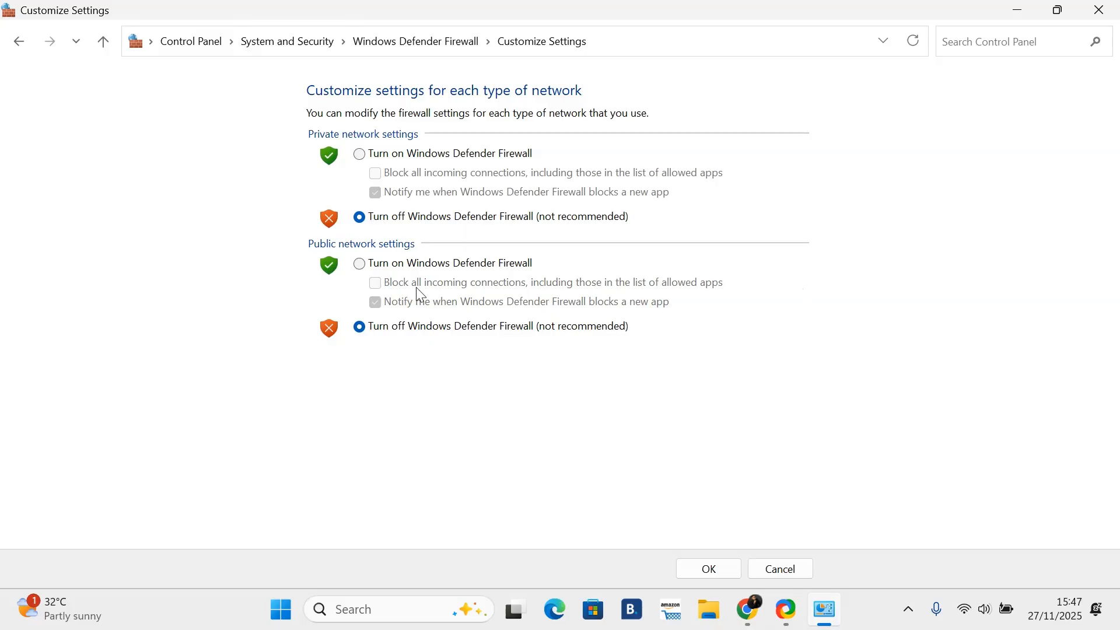
pyautogui.click(359, 154)
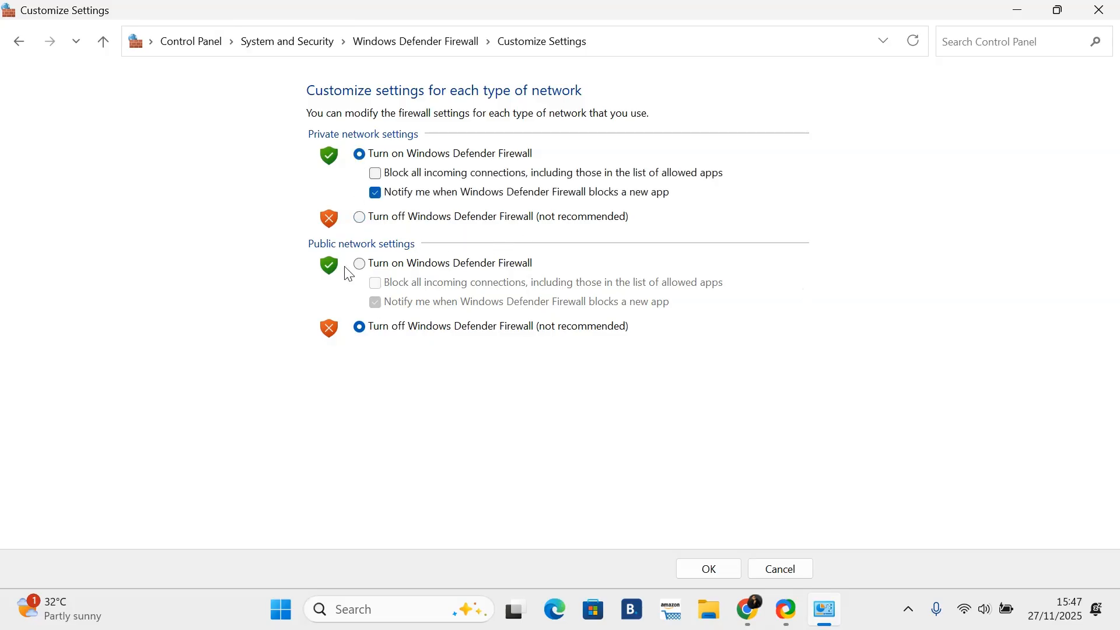
pyautogui.click(361, 264)
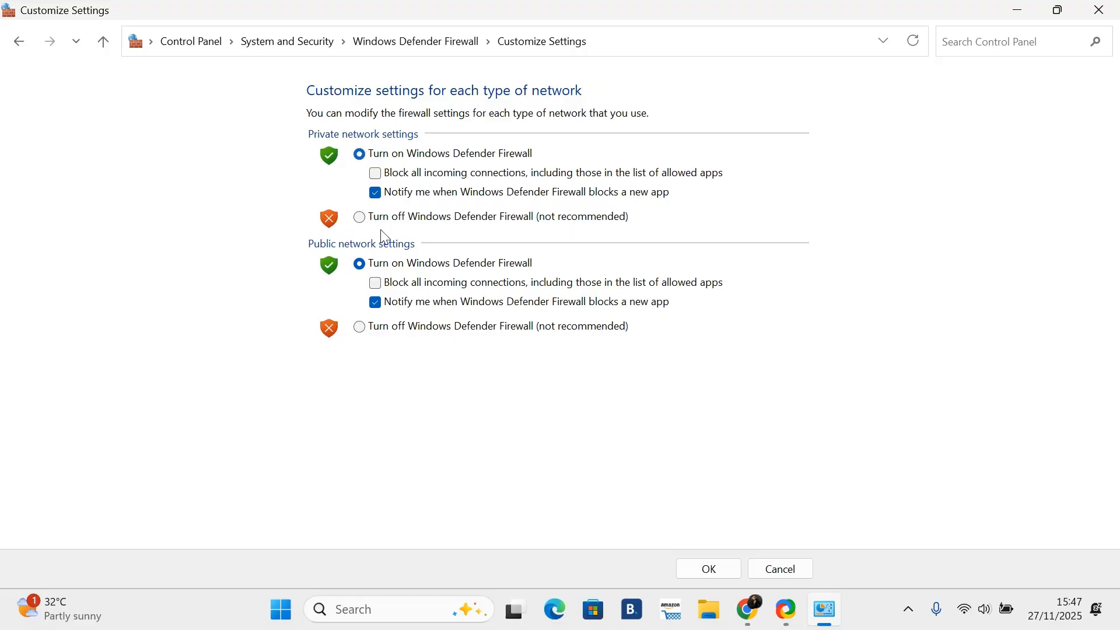
pyautogui.click(363, 220)
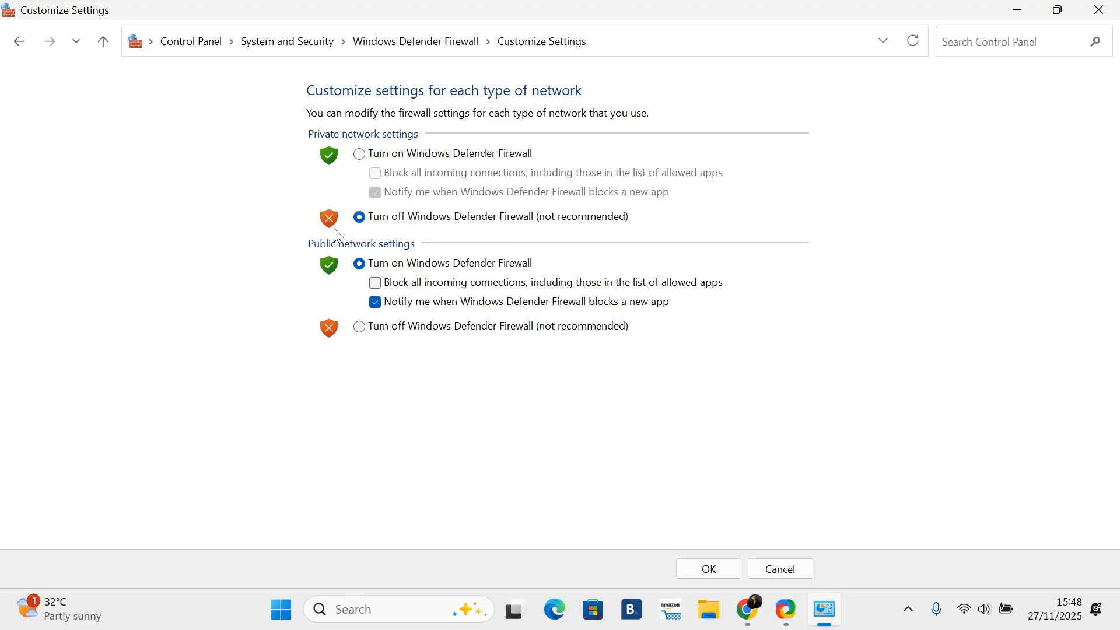
pyautogui.click(360, 154)
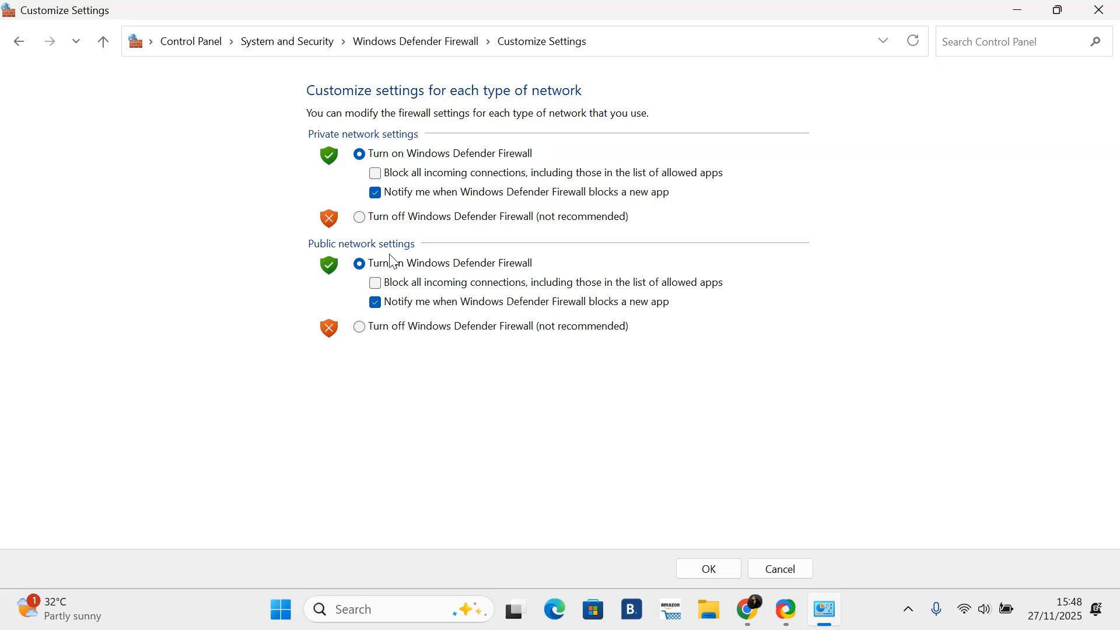
pyautogui.click(21, 41)
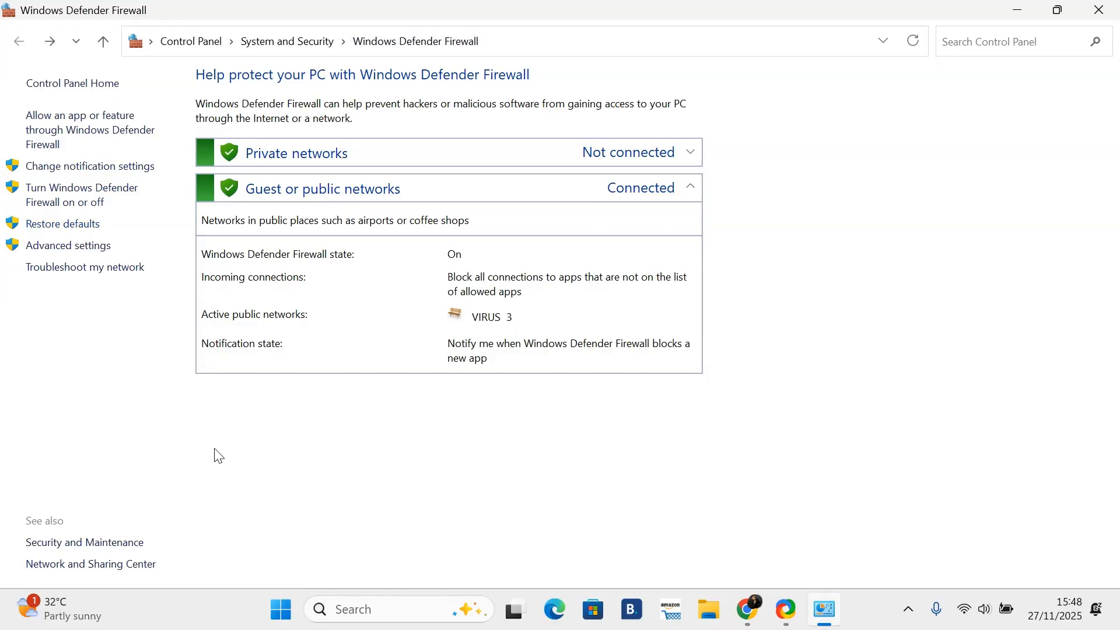
# Step: Open the Restore defaults page and return without restoring anything
pyautogui.click(71, 231)
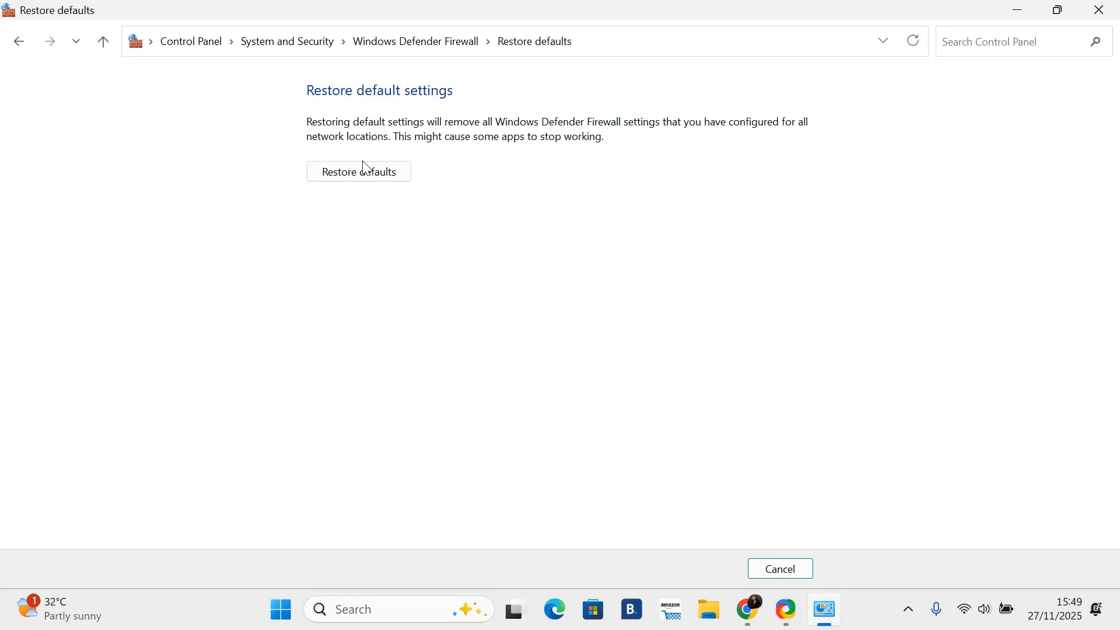
pyautogui.click(18, 41)
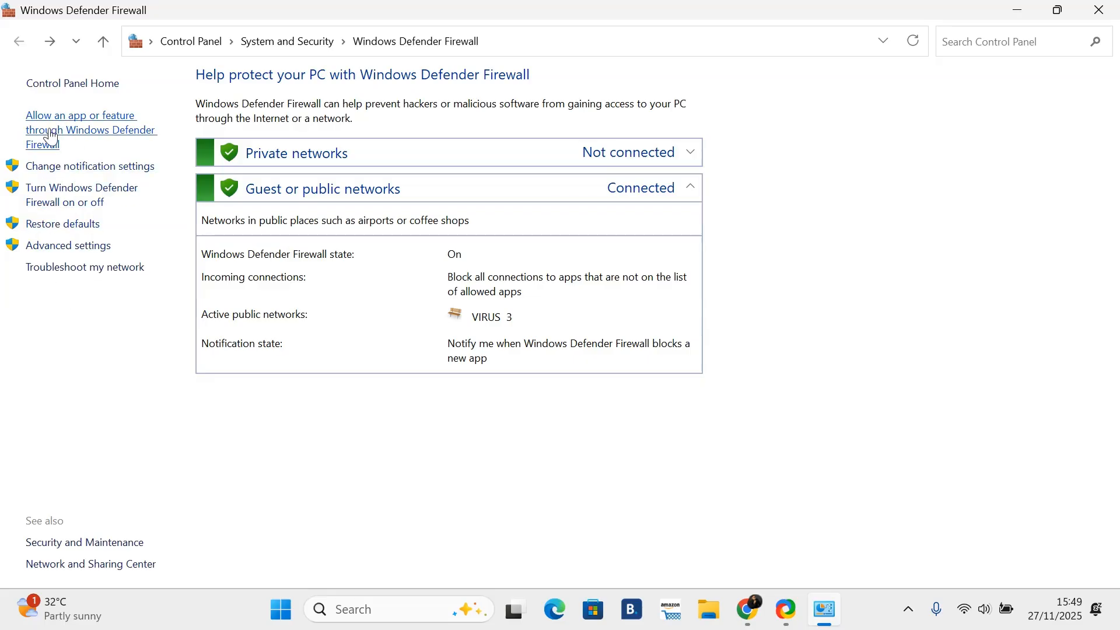
pyautogui.click(82, 228)
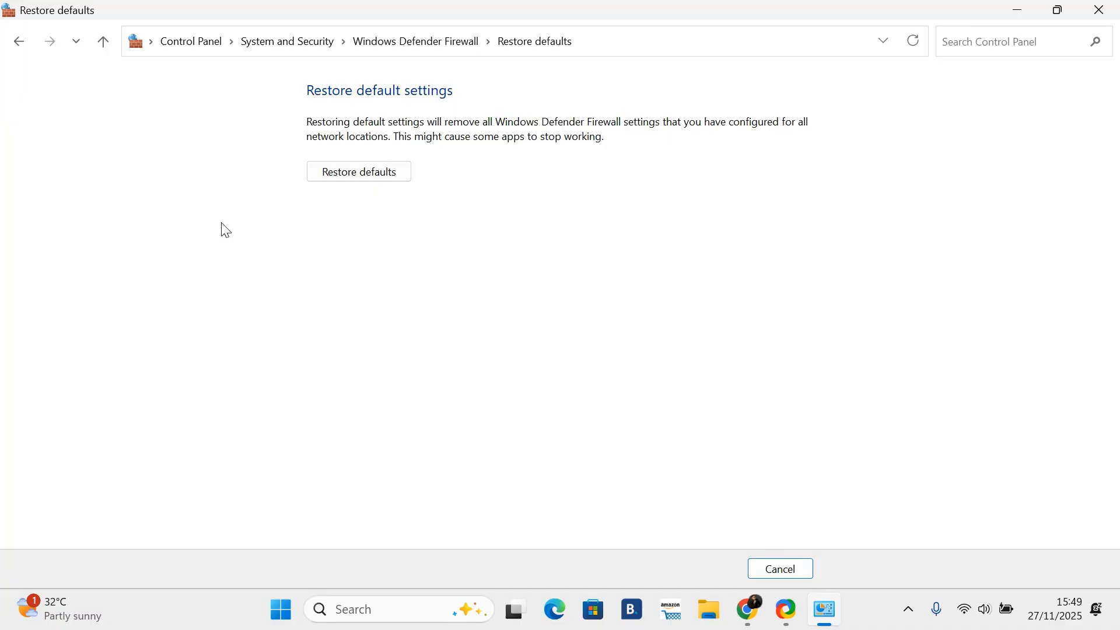
pyautogui.click(18, 51)
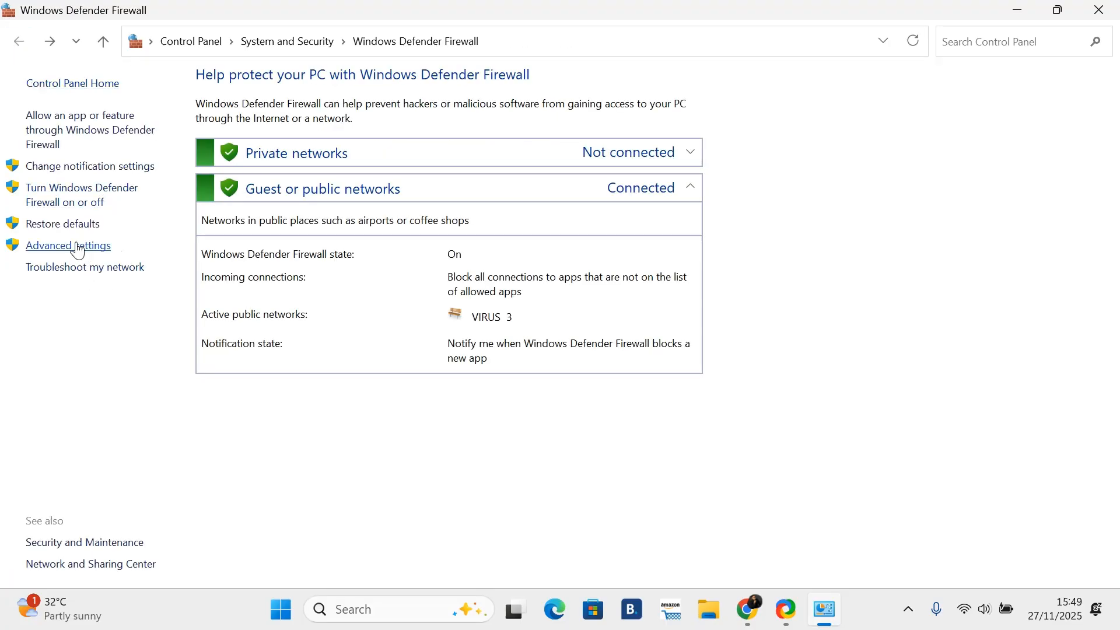
# Step: Open the advanced firewall settings, browse the inbound rules, then move and minimize that window
pyautogui.click(77, 247)
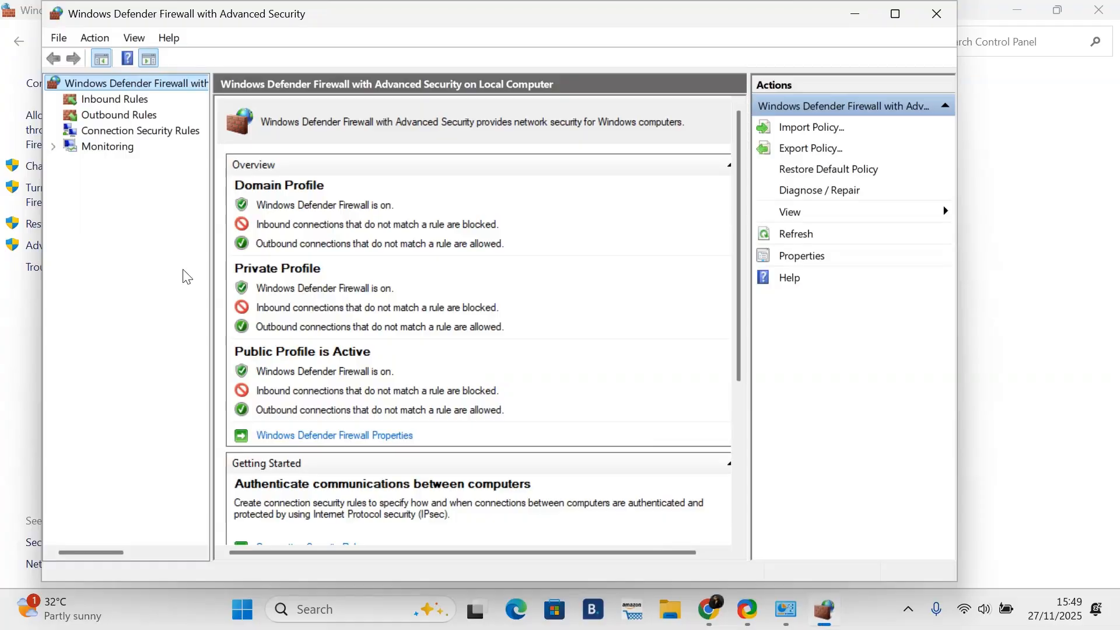
pyautogui.click(112, 100)
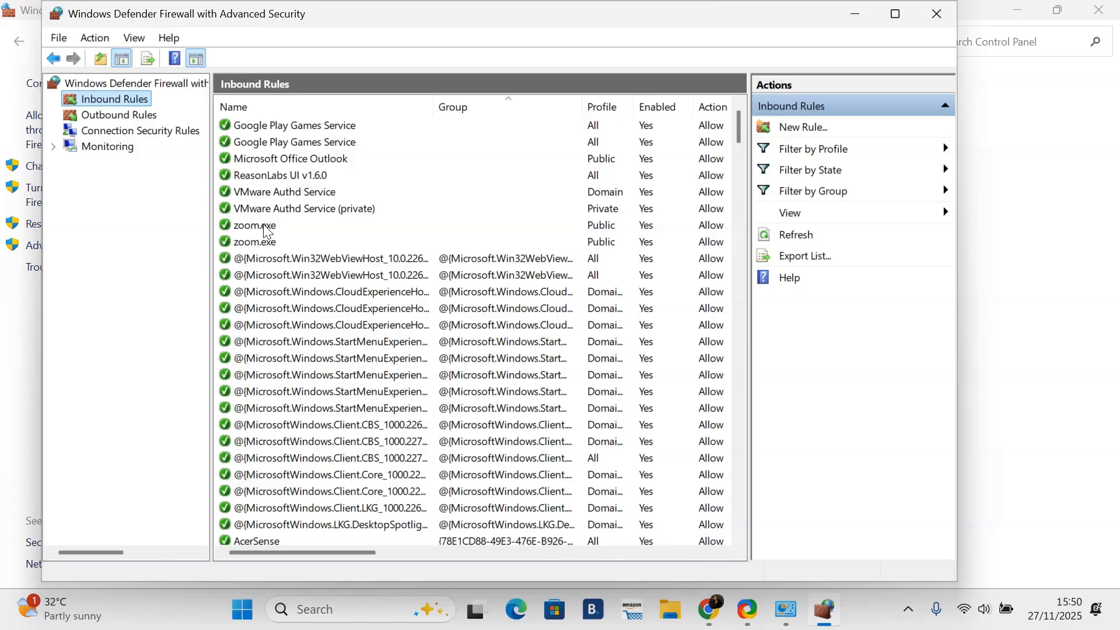
pyautogui.scroll(-4, 344, 349)
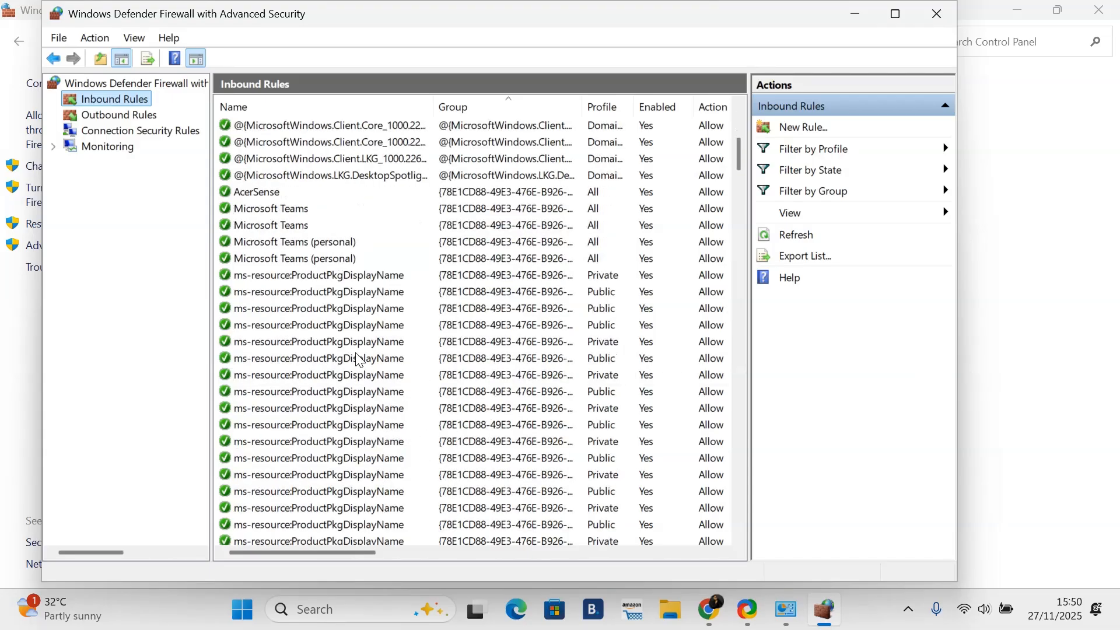
pyautogui.scroll(3, 344, 349)
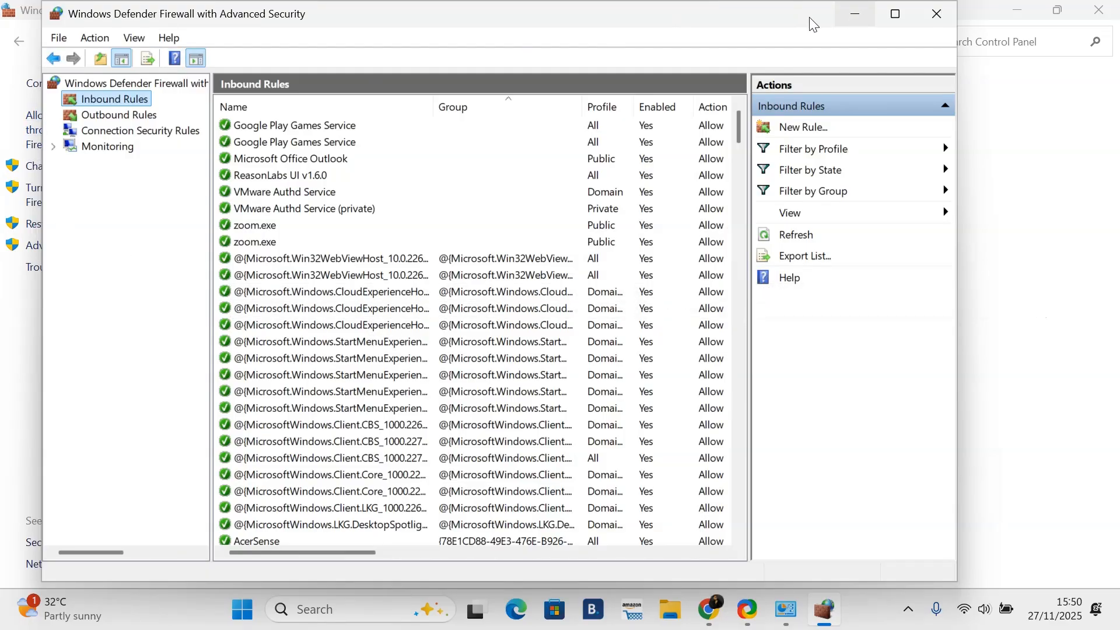
pyautogui.moveTo(788, 6); pyautogui.dragTo(803, 168)
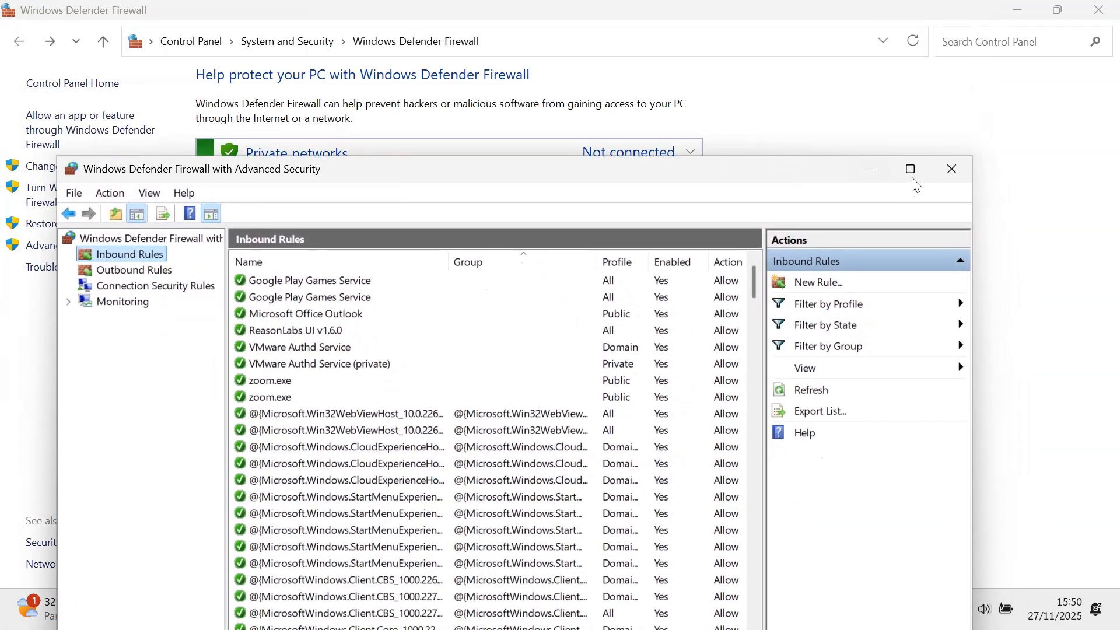
pyautogui.click(859, 178)
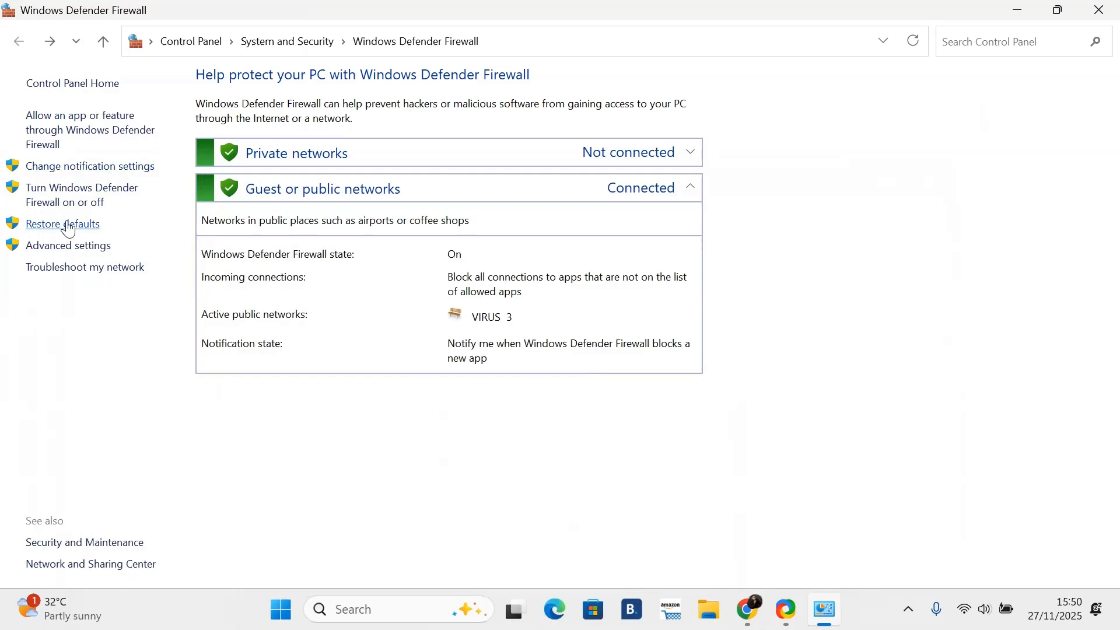
# Step: Return to the allowed apps list and scroll through its entries
pyautogui.click(70, 169)
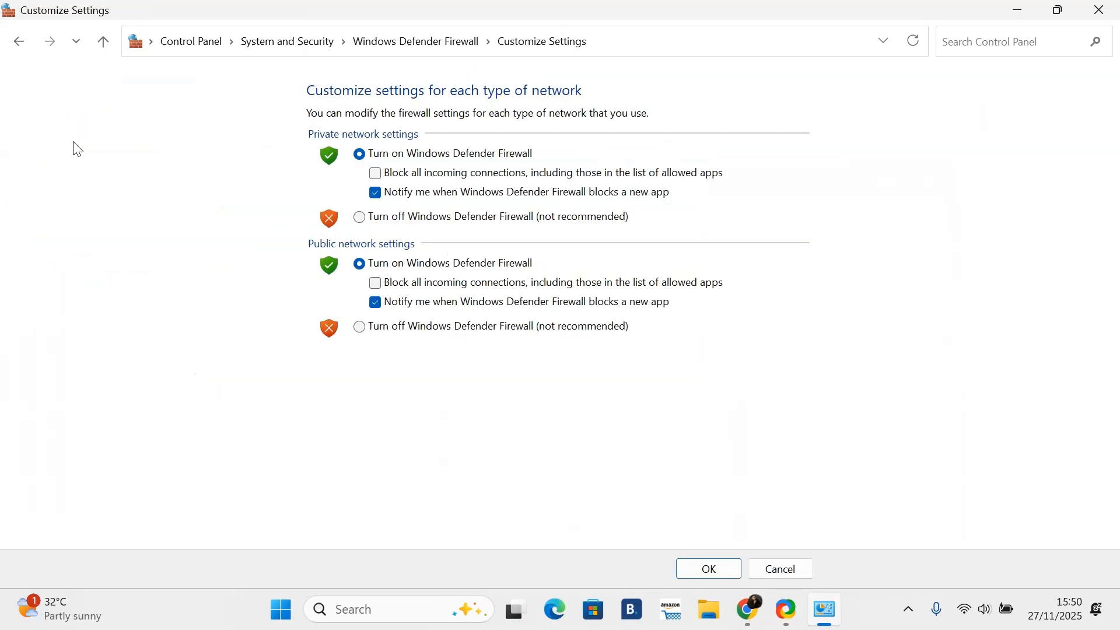
pyautogui.click(18, 42)
pyautogui.click(91, 124)
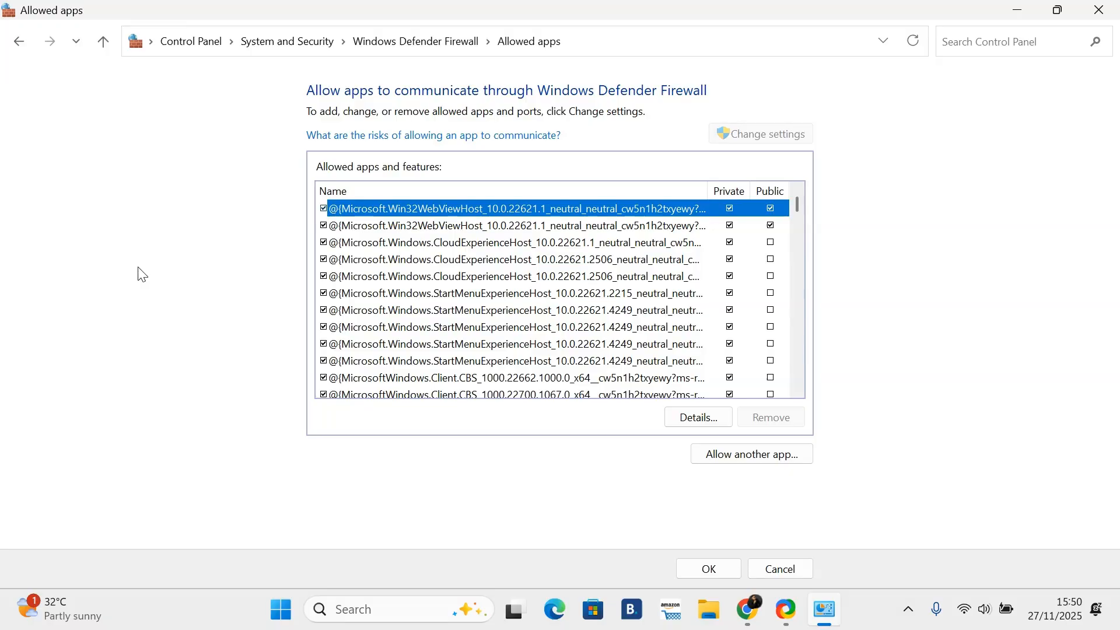
pyautogui.scroll(-7, 421, 298)
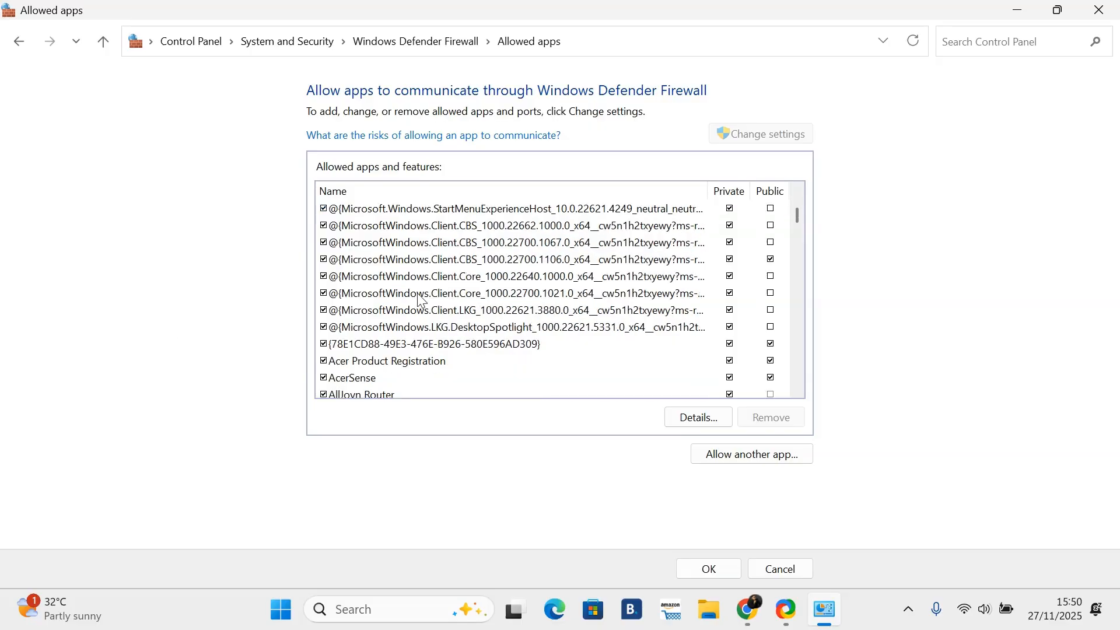
# Step: Scroll further through the allowed apps, then open the Restore defaults page and return without restoring
pyautogui.scroll(-10, 455, 303)
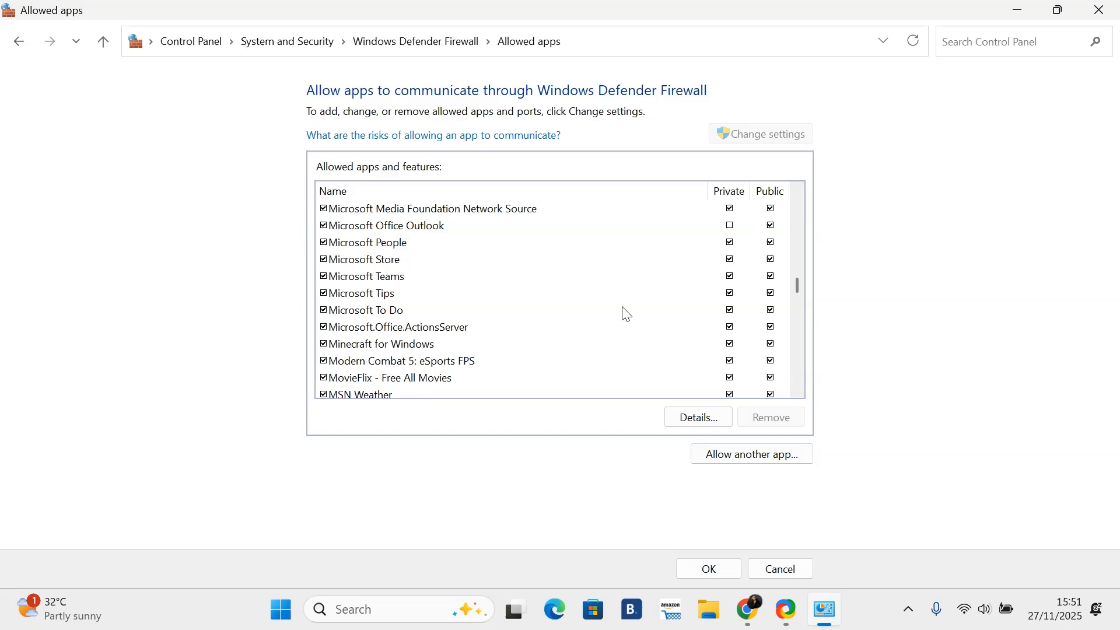
pyautogui.click(18, 42)
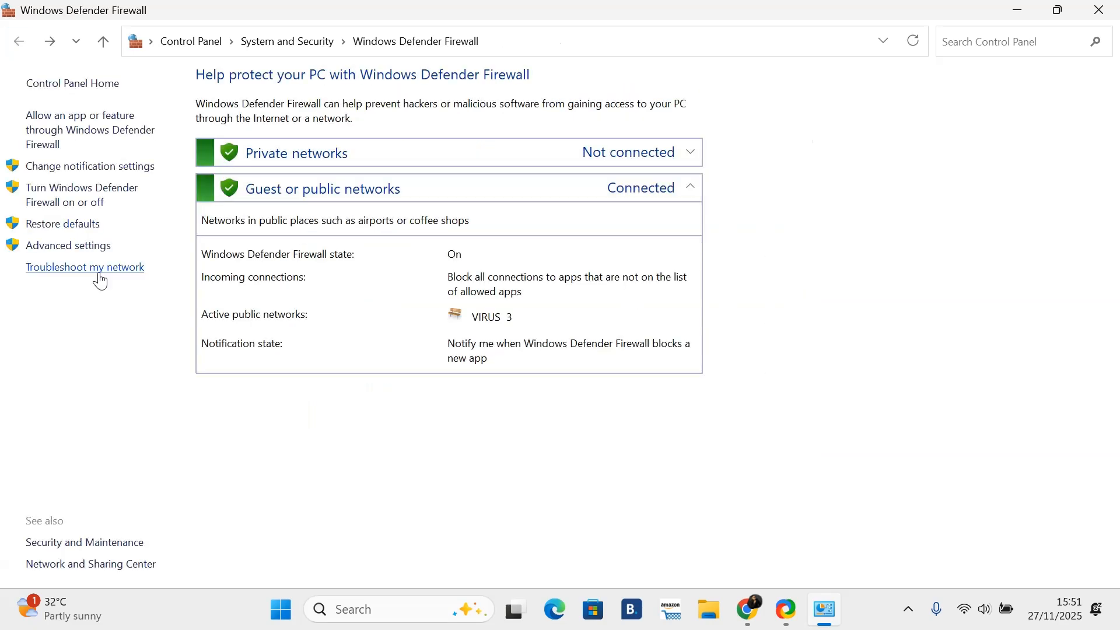
pyautogui.click(80, 232)
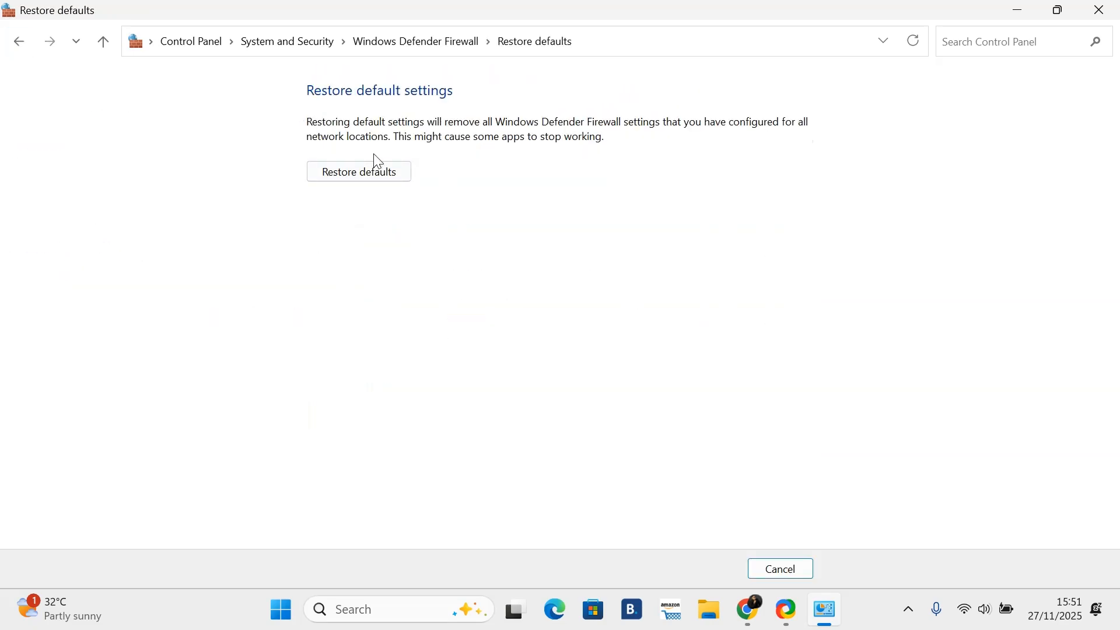
pyautogui.click(15, 44)
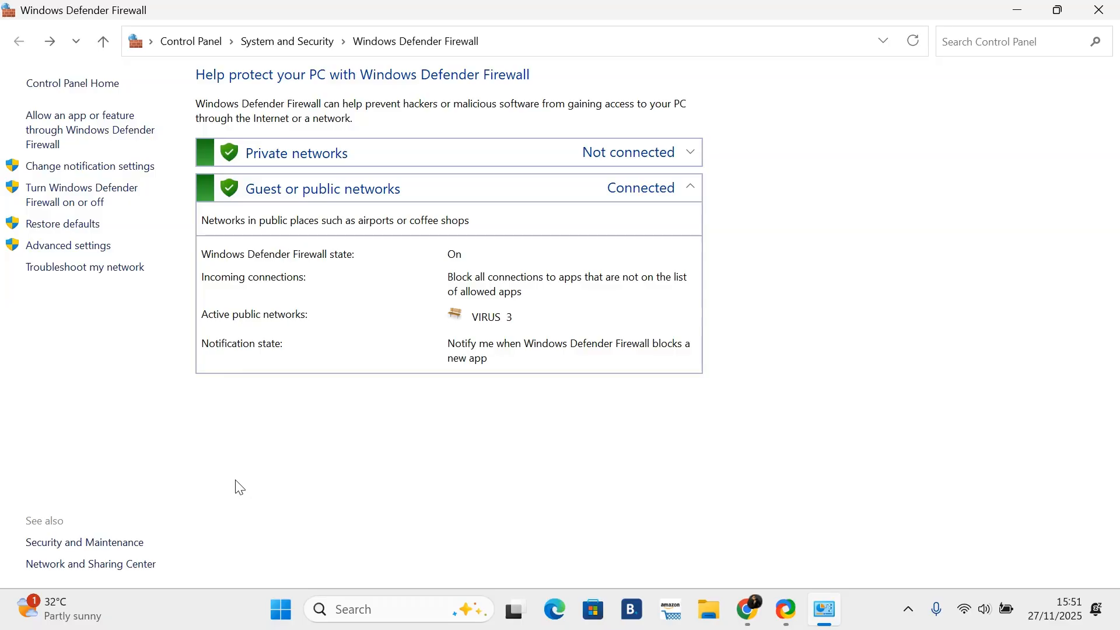
# Step: Open the advanced firewall settings and show the inbound rules
pyautogui.click(52, 250)
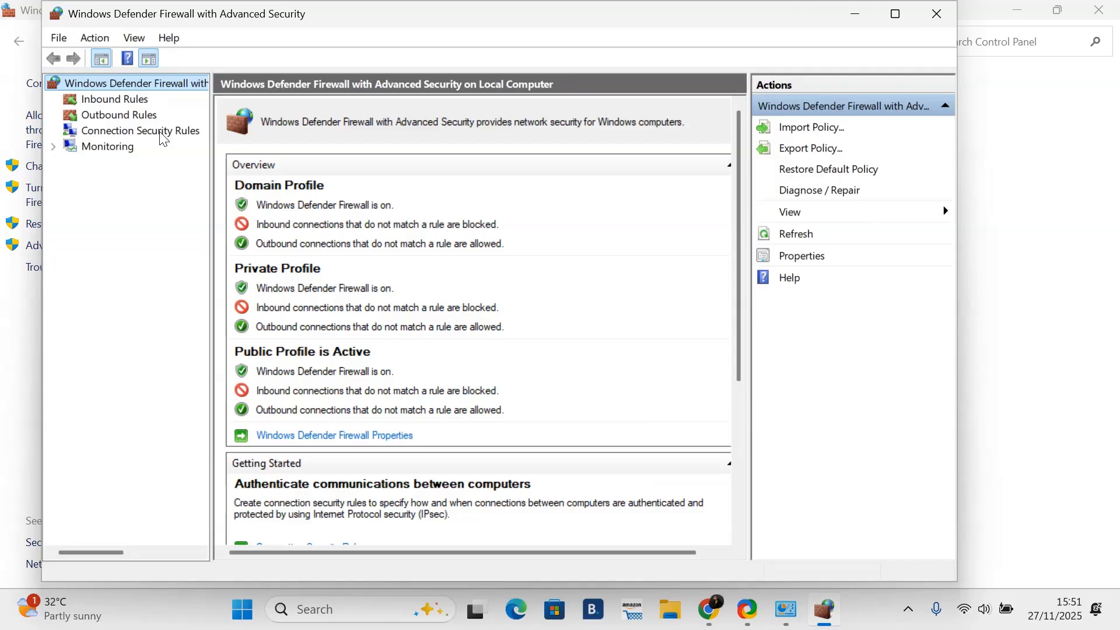
pyautogui.click(107, 104)
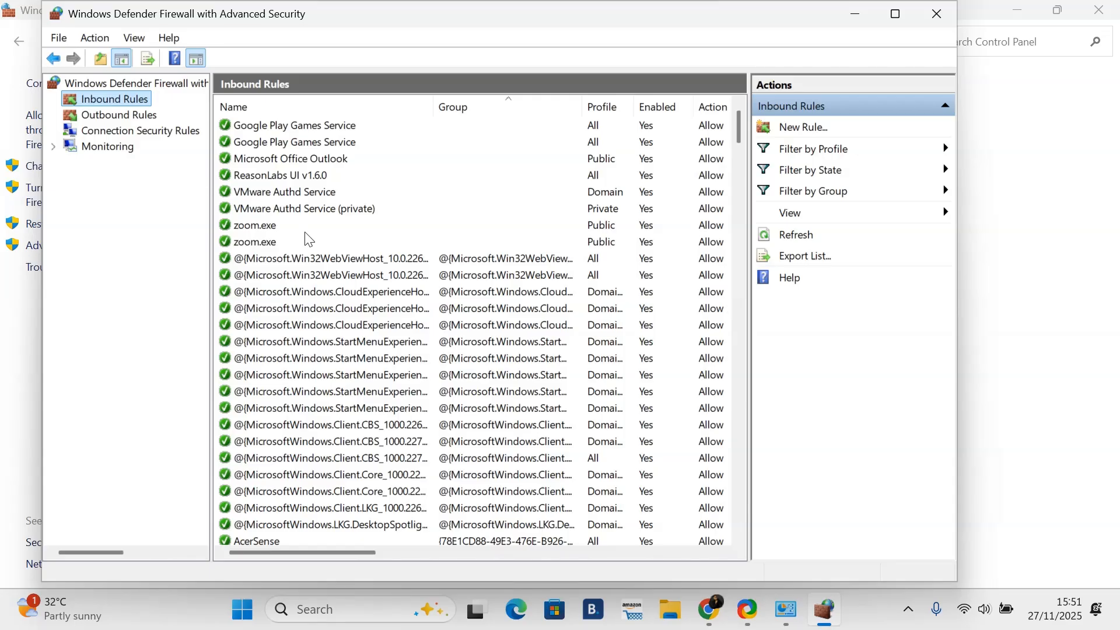
# Step: Switch to the browser, scroll the CrowdSec homepage, then return to the advanced firewall window
pyautogui.click(710, 610)
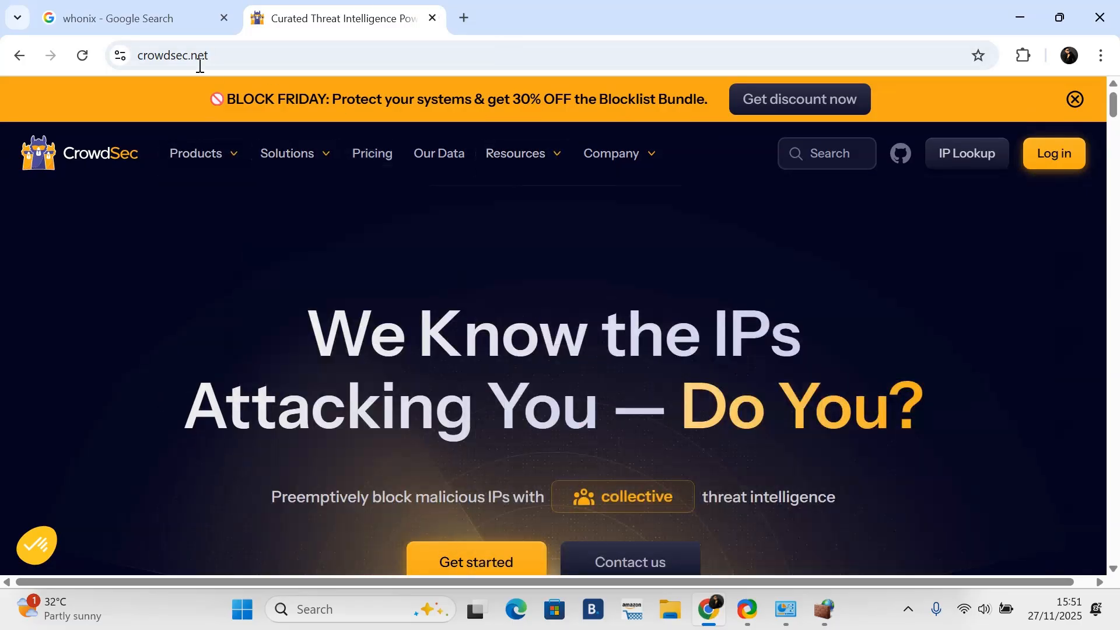
pyautogui.moveTo(198, 154)
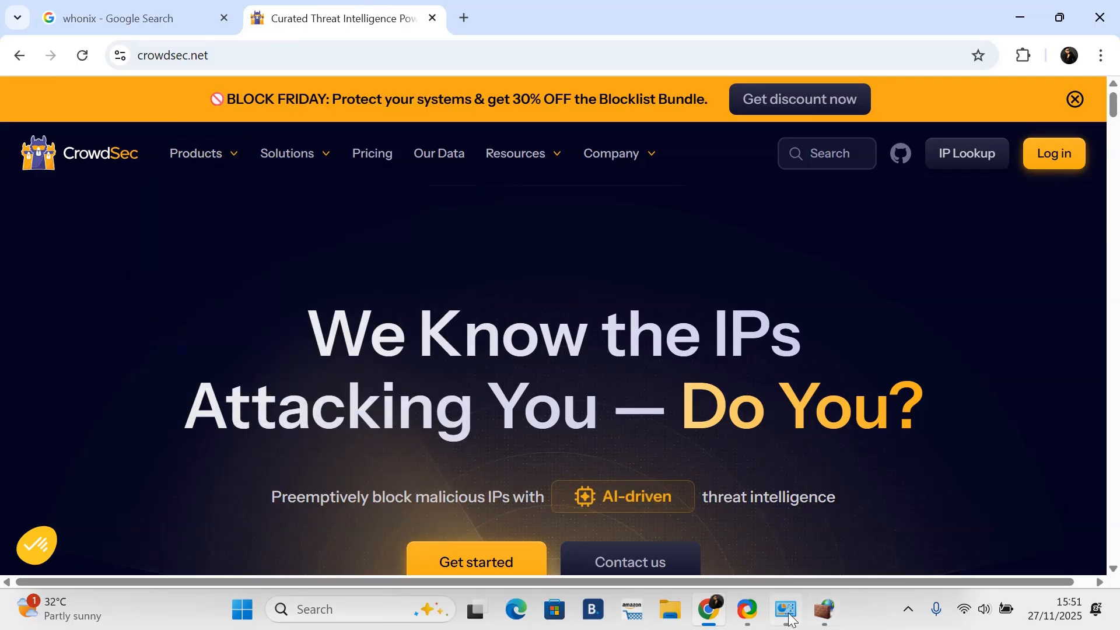
pyautogui.click(821, 619)
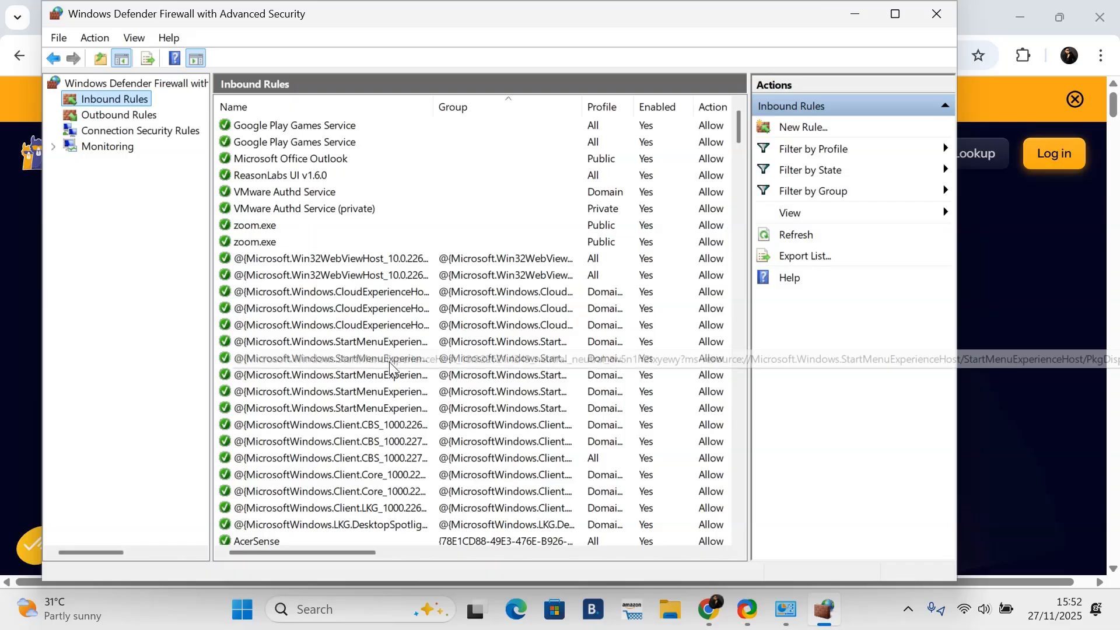
pyautogui.click(995, 329)
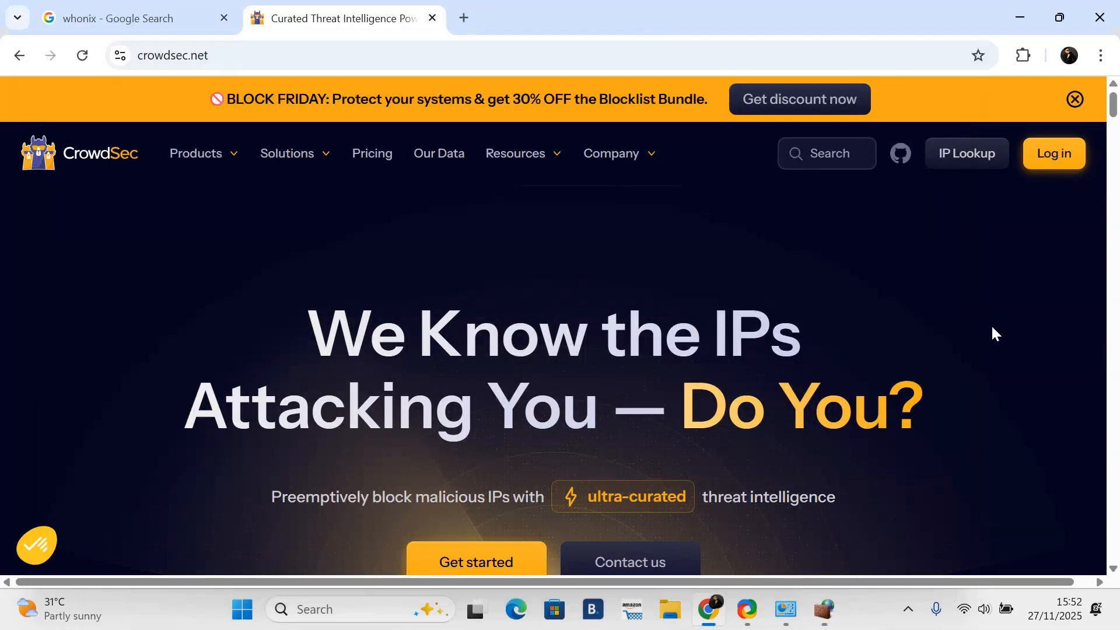
pyautogui.scroll(-6, 220, 290)
pyautogui.scroll(6, 280, 298)
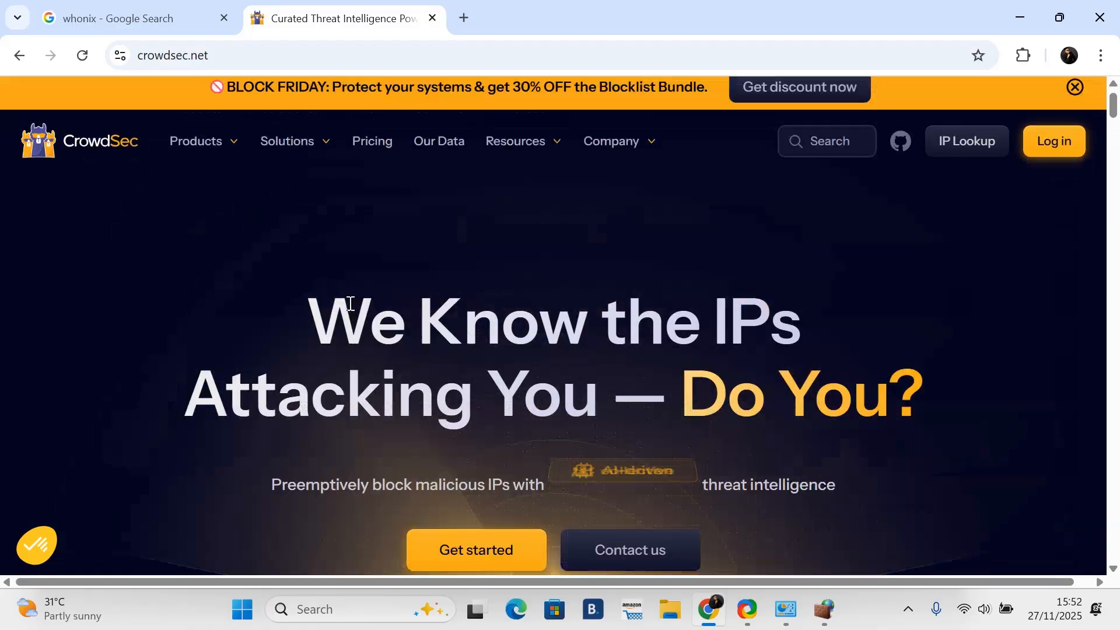
pyautogui.scroll(-3, 280, 256)
pyautogui.scroll(-3, 250, 222)
pyautogui.scroll(6, 220, 175)
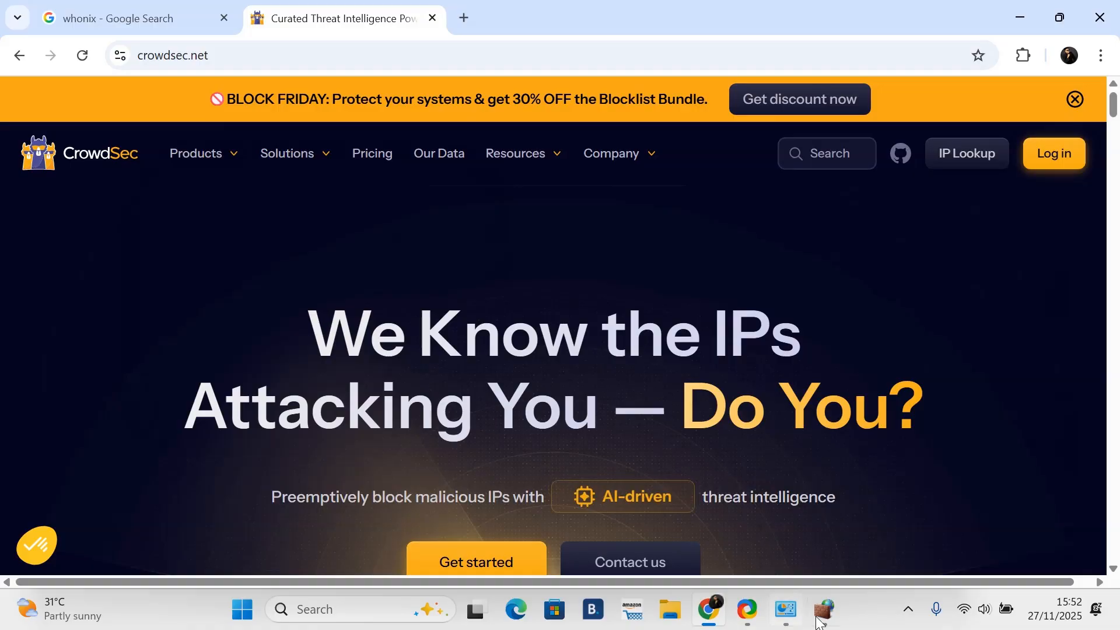
pyautogui.click(819, 622)
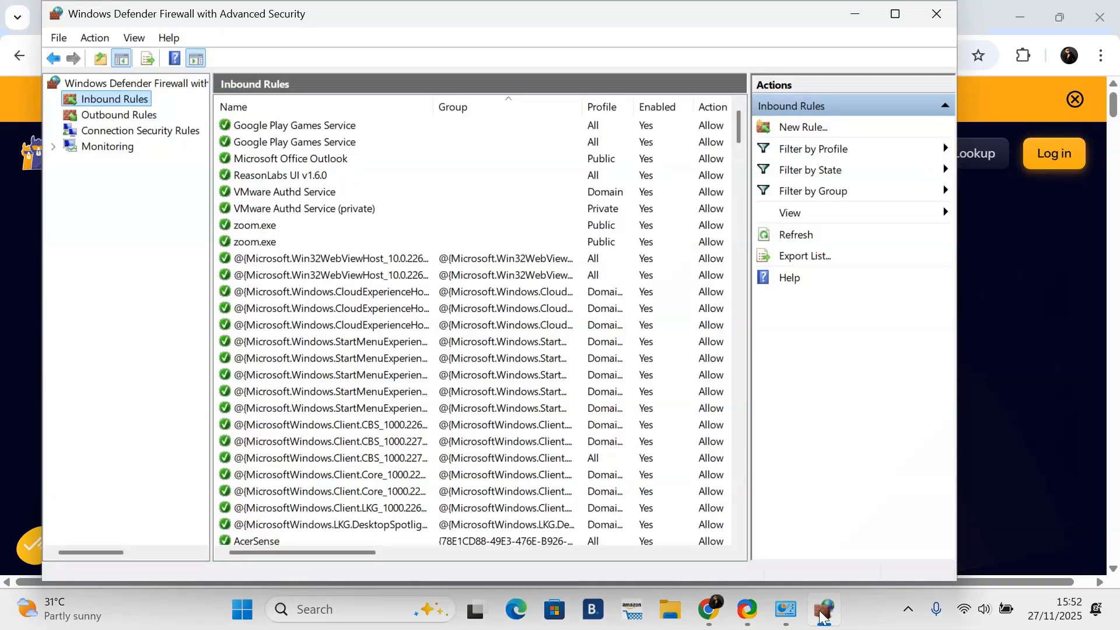
# Step: Browse the inbound rules and switch between the outbound and inbound rule lists
pyautogui.scroll(-6, 320, 202)
pyautogui.scroll(6, 318, 210)
pyautogui.click(121, 116)
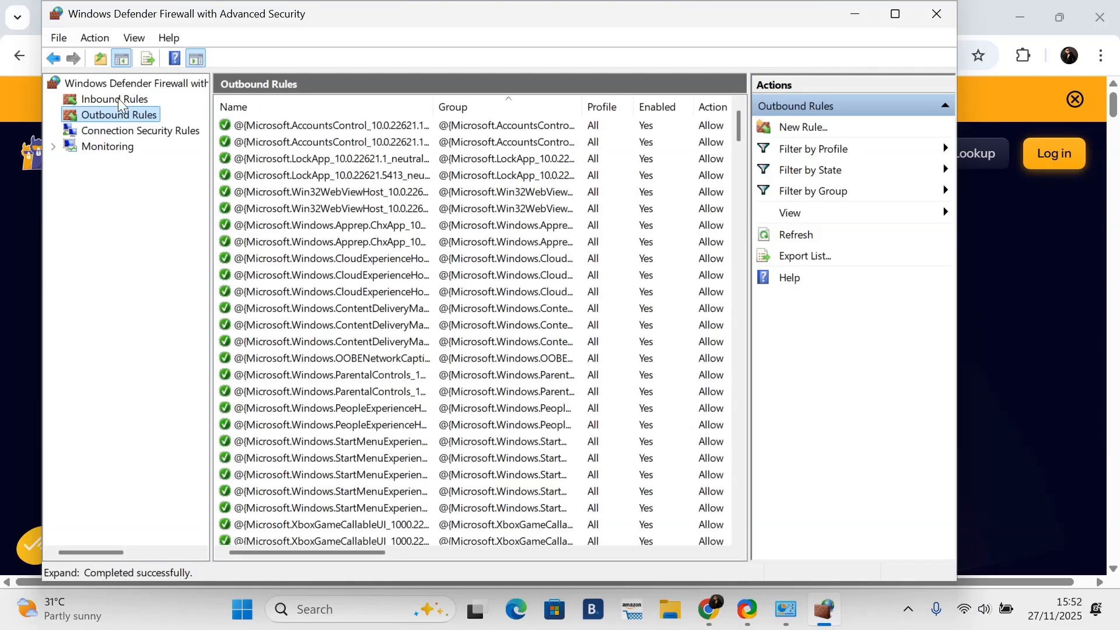
pyautogui.click(117, 100)
pyautogui.click(120, 115)
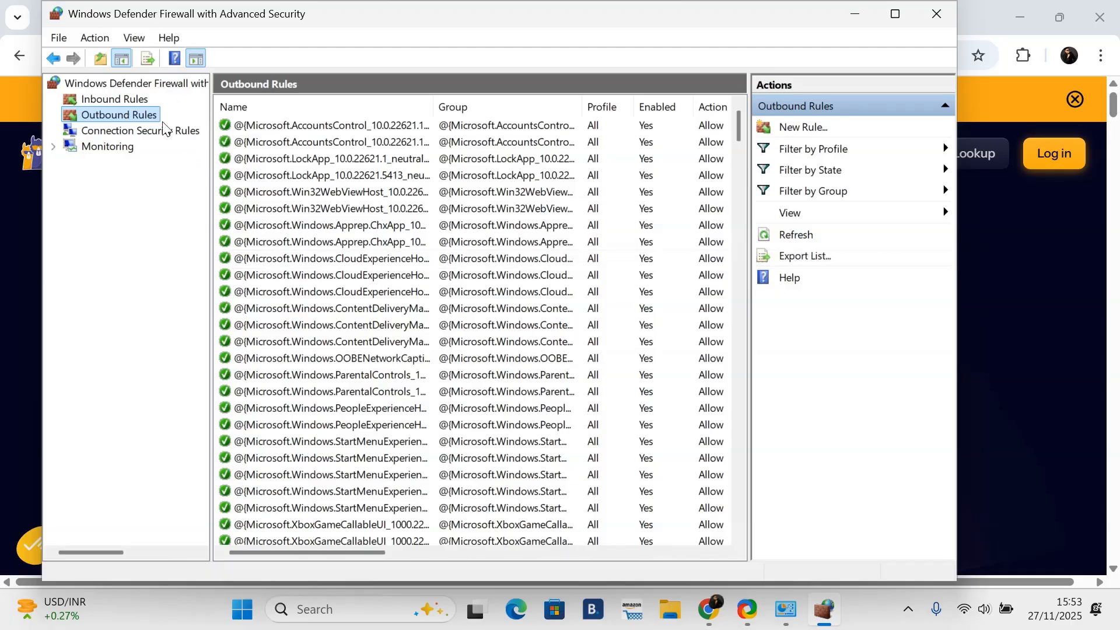
pyautogui.click(139, 99)
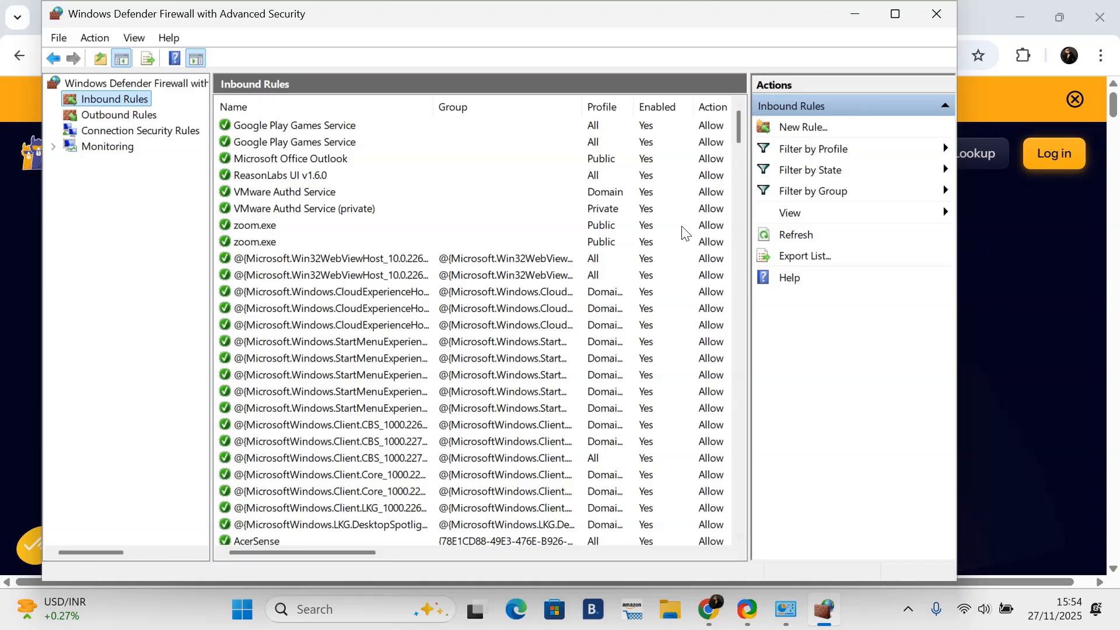
# Step: Start a new inbound rule and choose the Port rule type
pyautogui.click(786, 124)
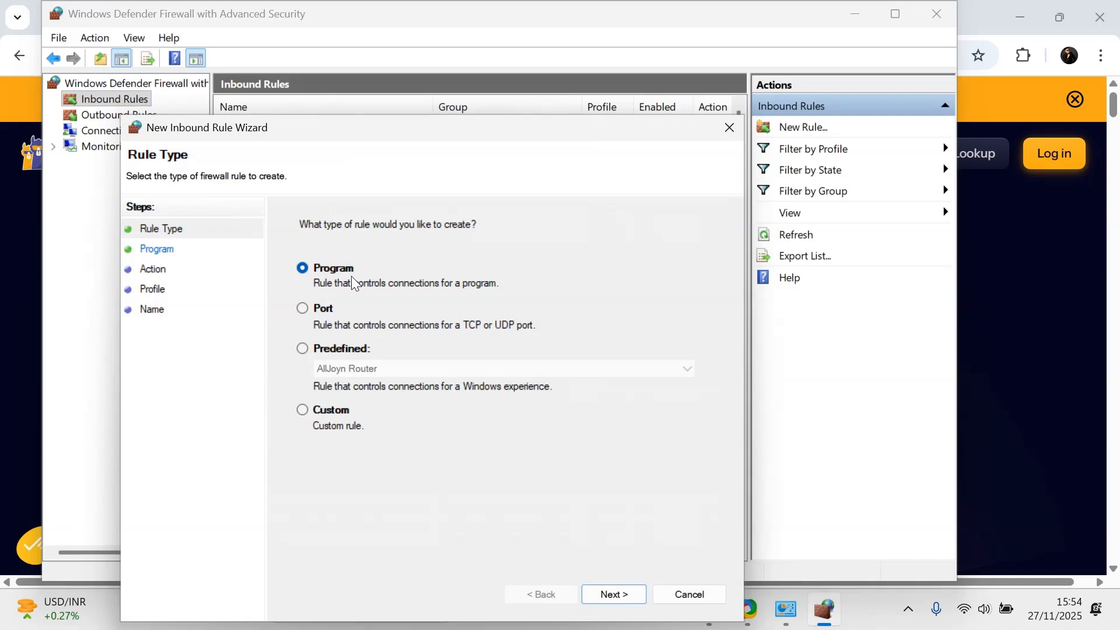
pyautogui.click(305, 308)
pyautogui.click(304, 349)
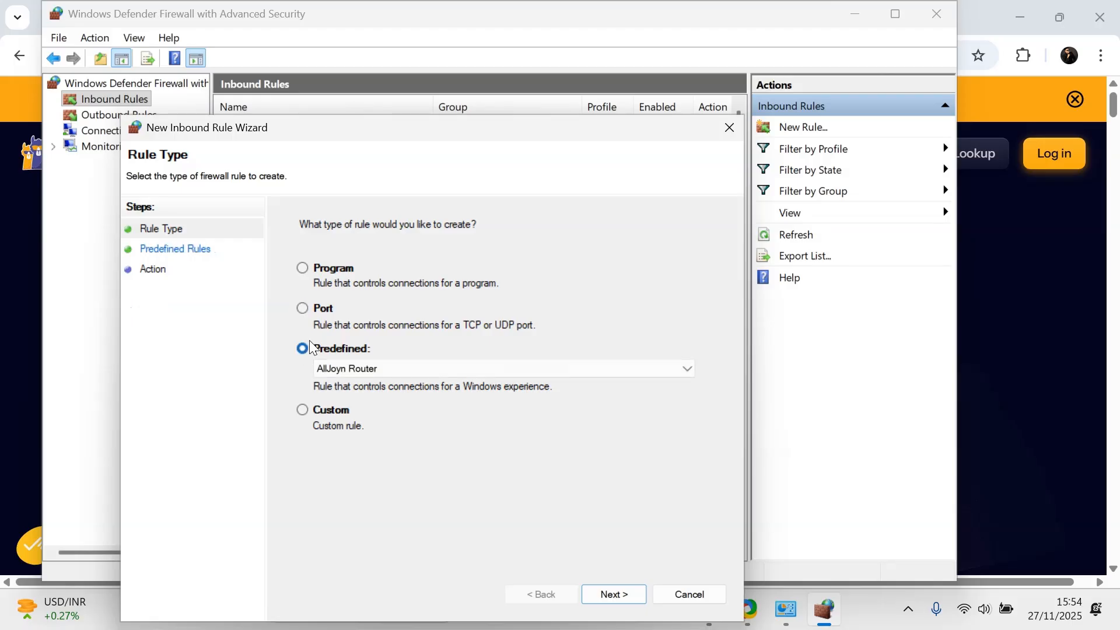
pyautogui.click(304, 308)
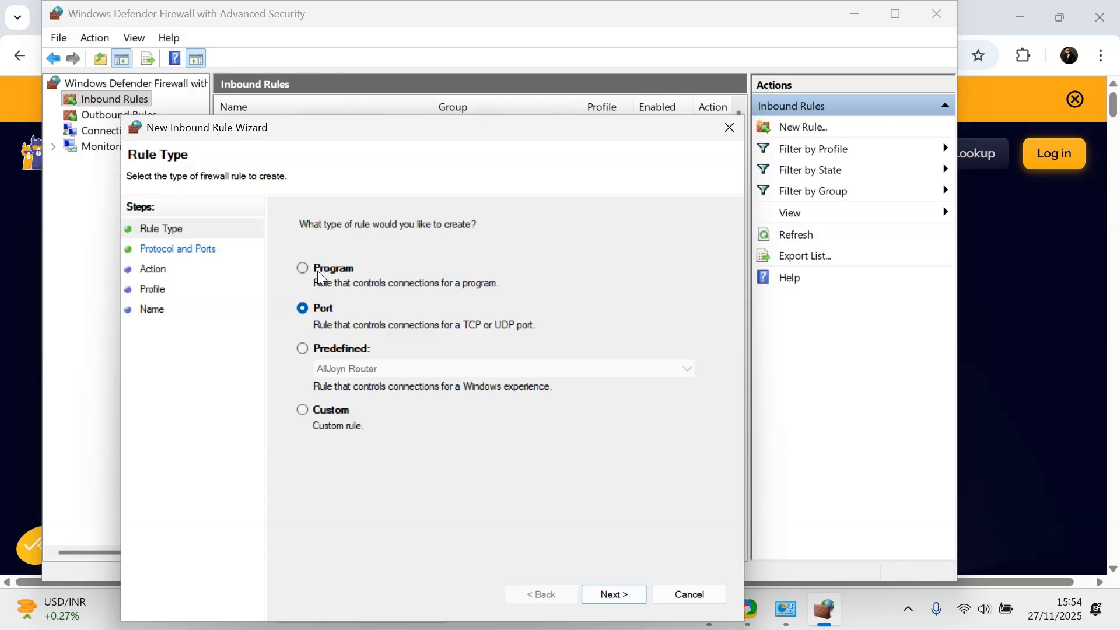
pyautogui.click(620, 596)
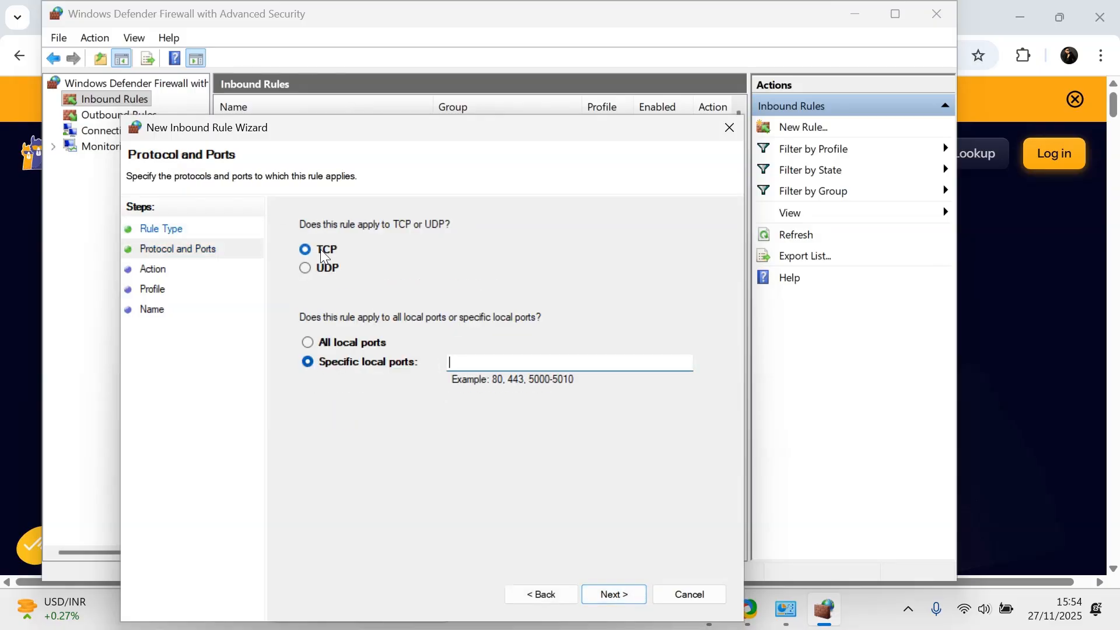
# Step: Set the rule to apply to UDP on specific local port 888
pyautogui.click(313, 269)
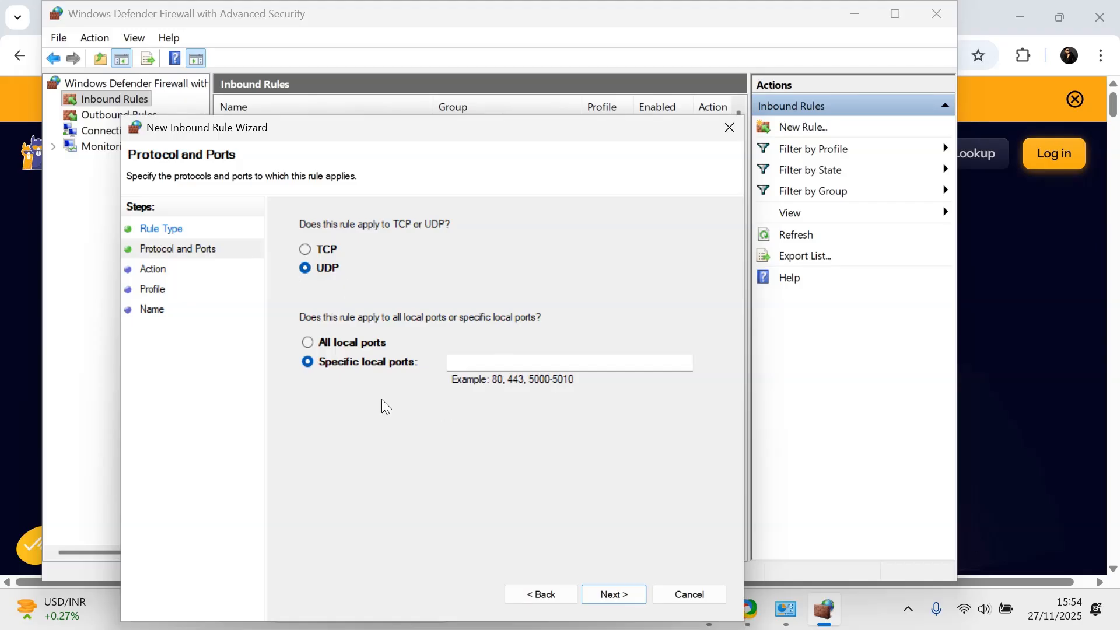
pyautogui.click(482, 365)
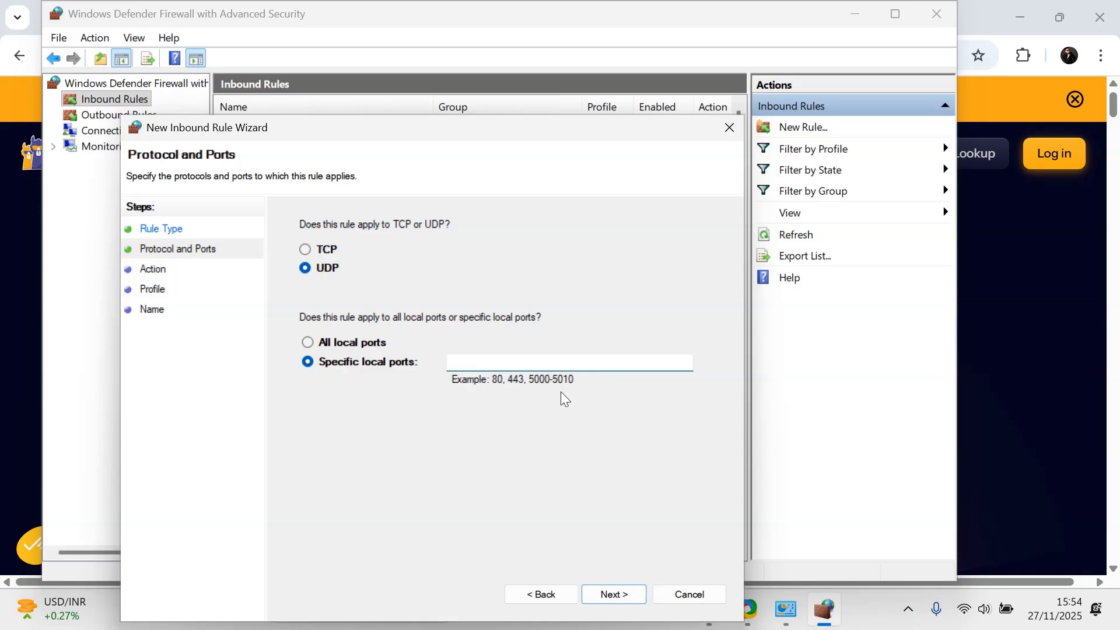
pyautogui.write('4')
pyautogui.press('BackSpace')
pyautogui.write('888')
pyautogui.click(607, 596)
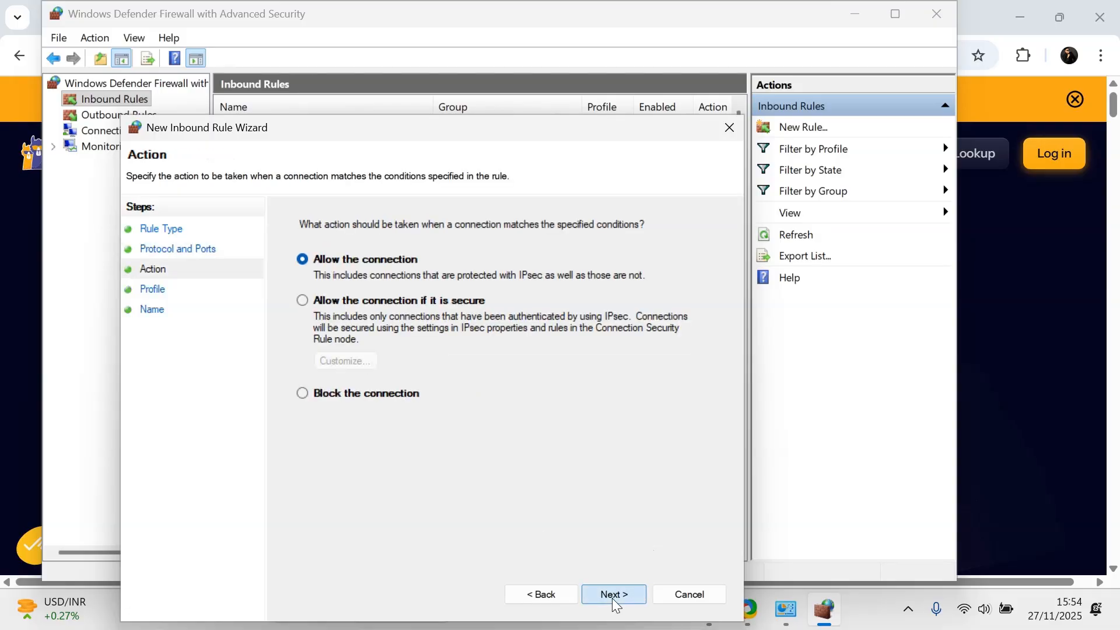
# Step: Set the rule's action to block the connection and continue through the profile page with all profiles applied
pyautogui.click(310, 397)
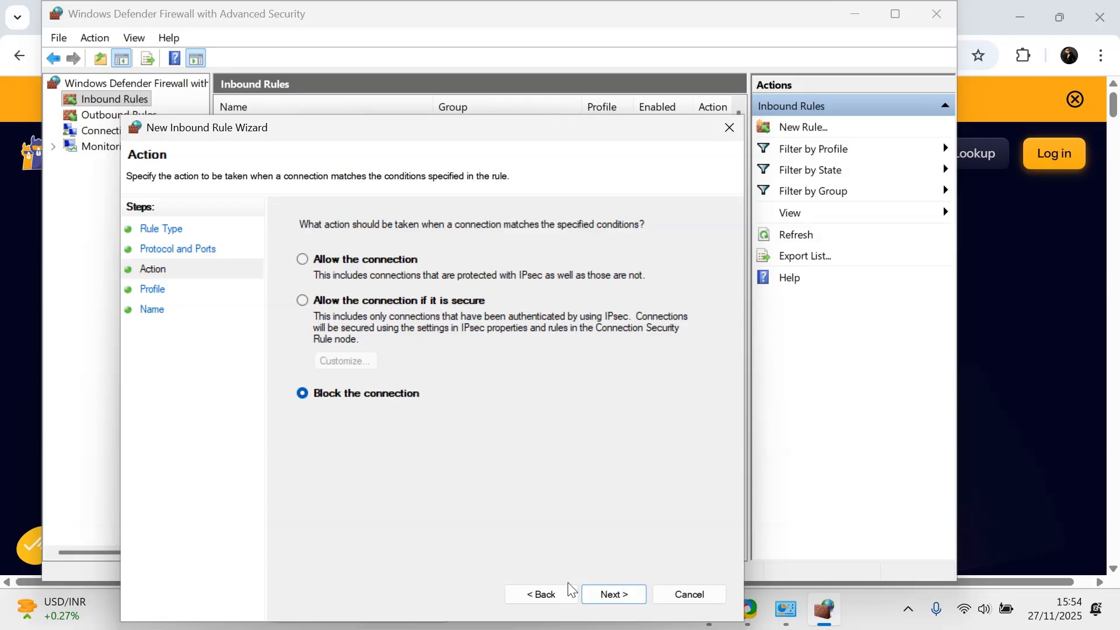
pyautogui.click(620, 597)
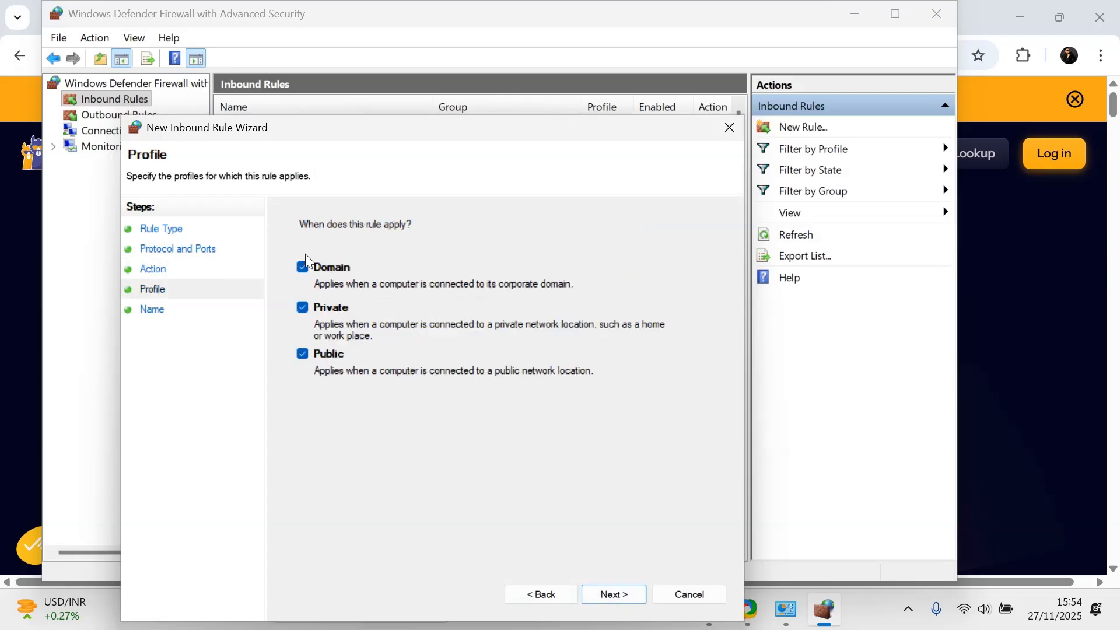
pyautogui.click(306, 308)
pyautogui.click(308, 352)
pyautogui.click(304, 310)
pyautogui.click(615, 595)
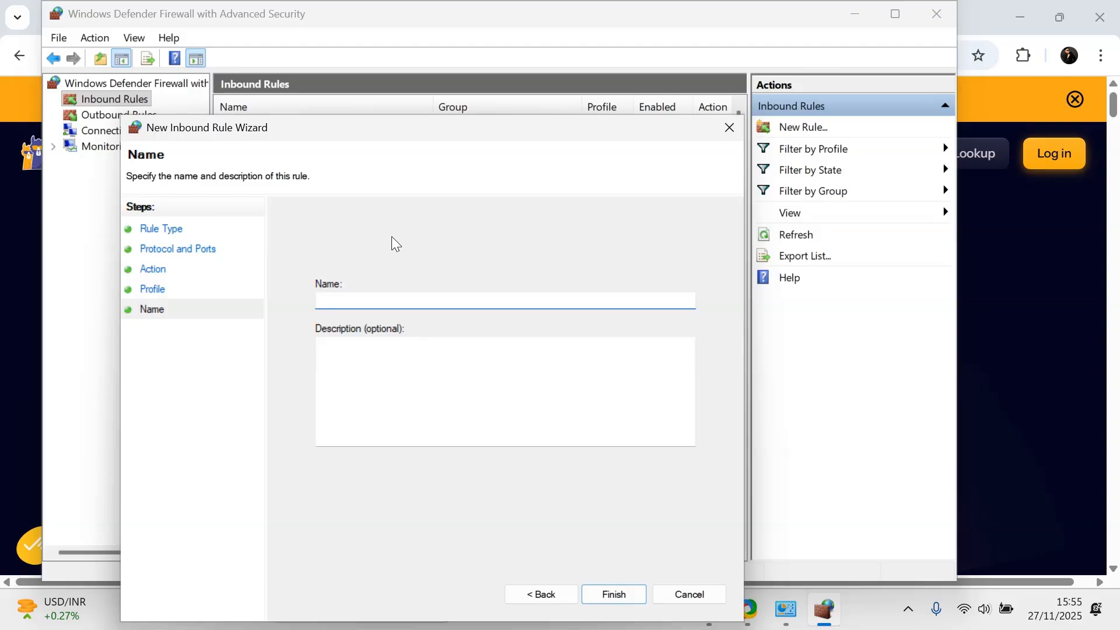
# Step: Name the rule "vathos blocks port 888" and finish the wizard
pyautogui.write('vathos blocks 888')
pyautogui.press('Left')
pyautogui.press('Left')
pyautogui.press('Left')
pyautogui.write('port')
pyautogui.click(618, 595)
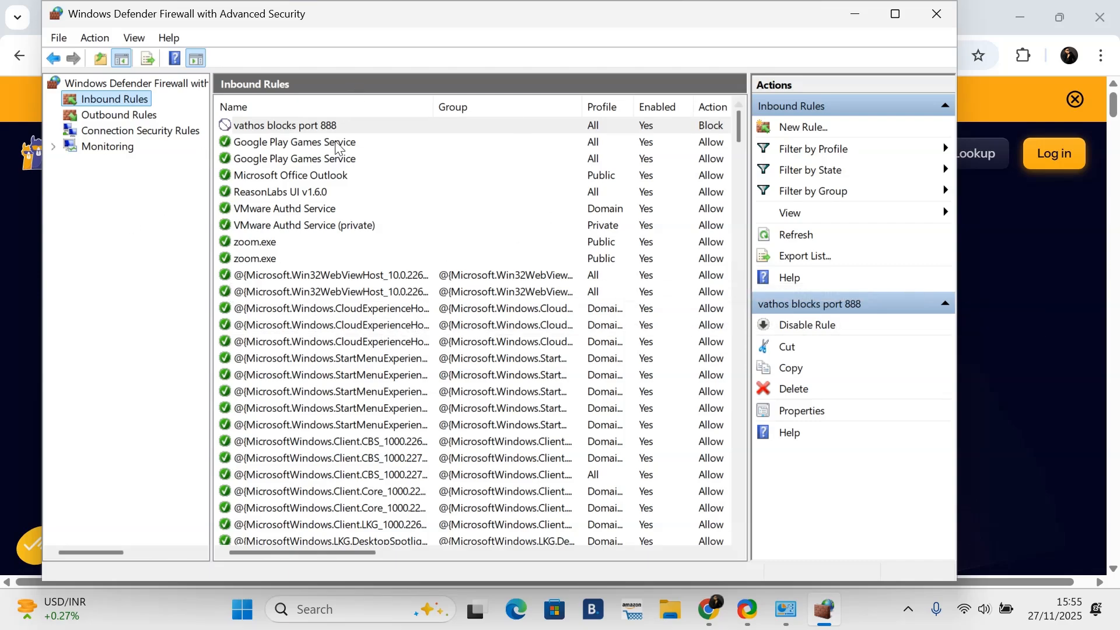
# Step: Delete the "vathos blocks port 888" inbound rule
pyautogui.click(265, 175)
pyautogui.click(262, 128)
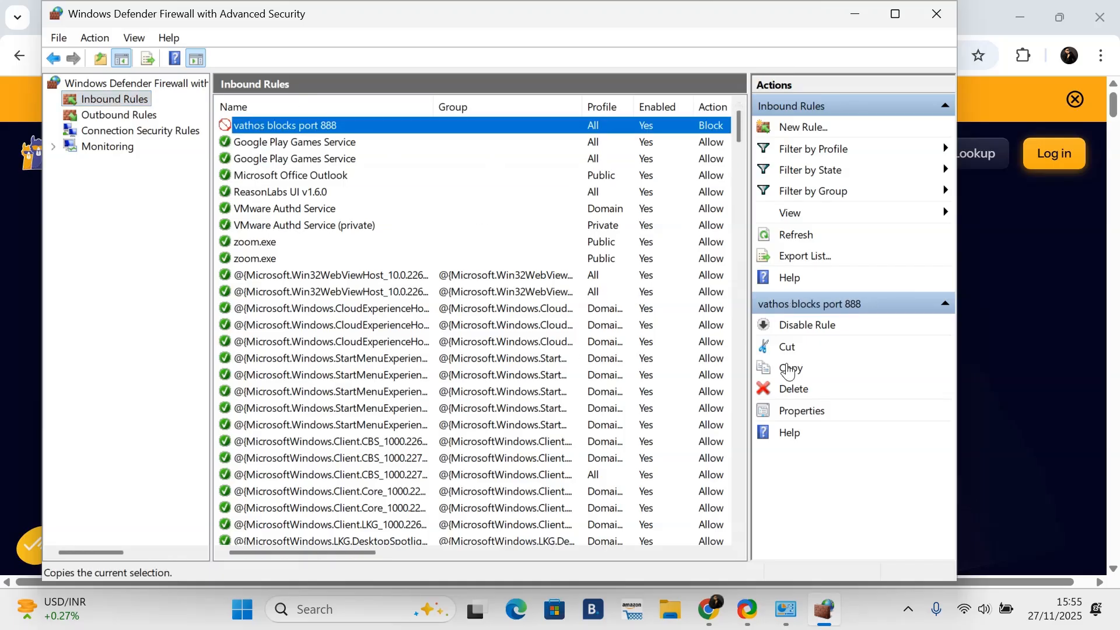
pyautogui.click(788, 391)
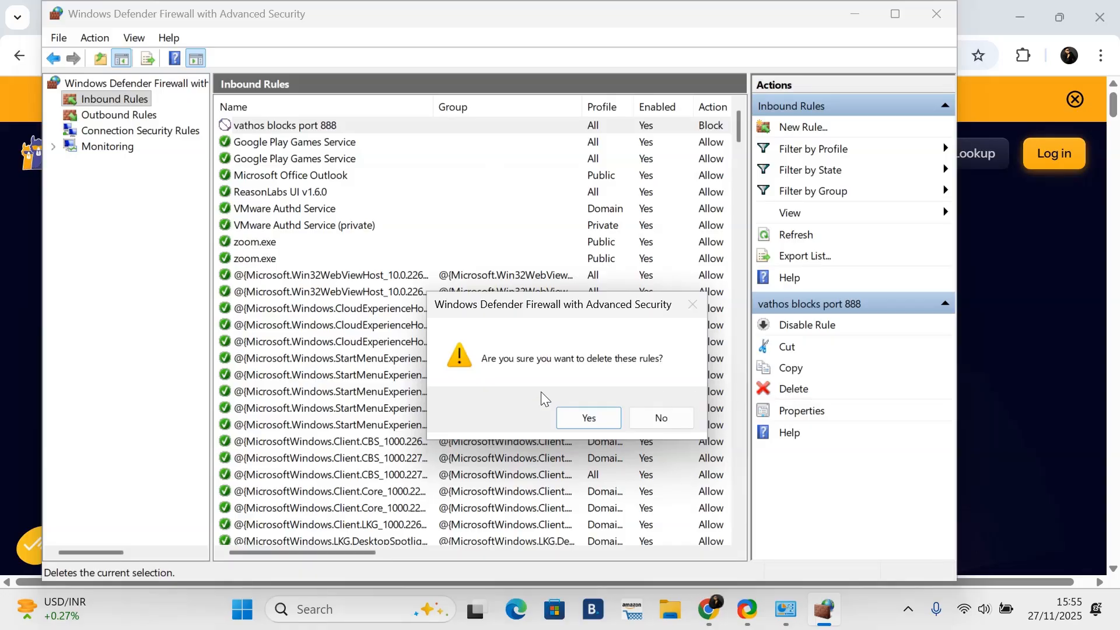
pyautogui.click(588, 421)
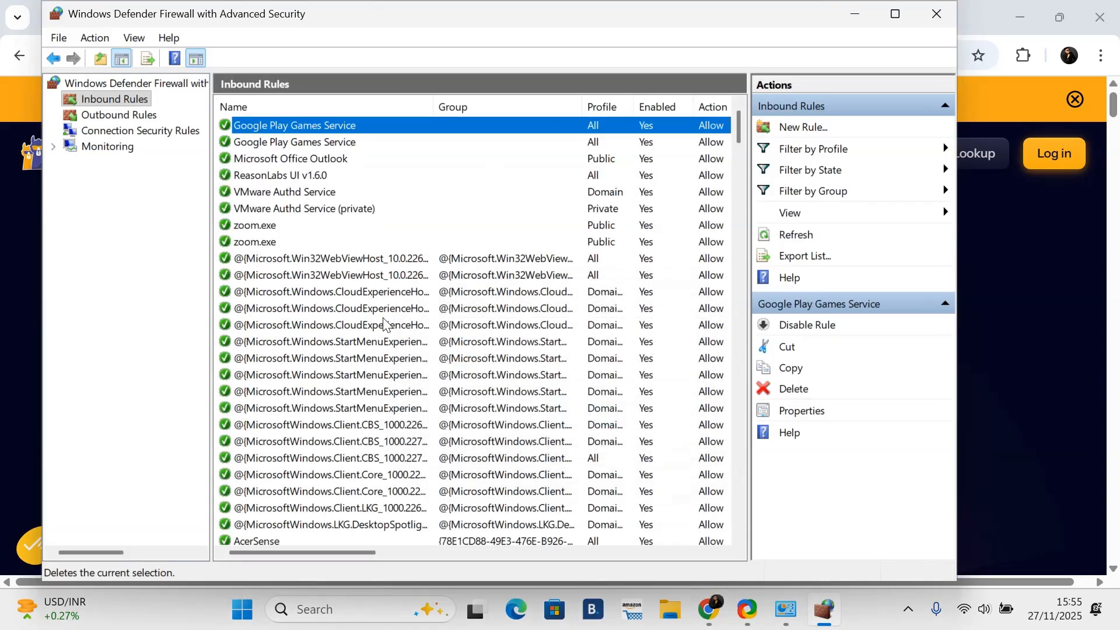
# Step: Open the outbound rules and start a new outbound rule of the Program type
pyautogui.click(96, 116)
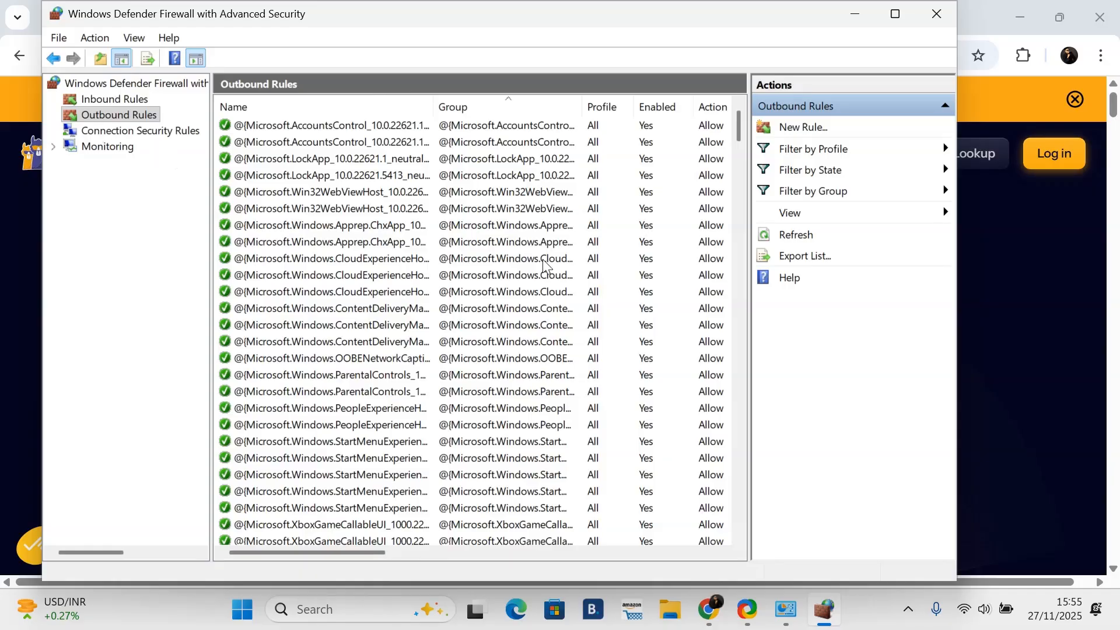
pyautogui.click(798, 130)
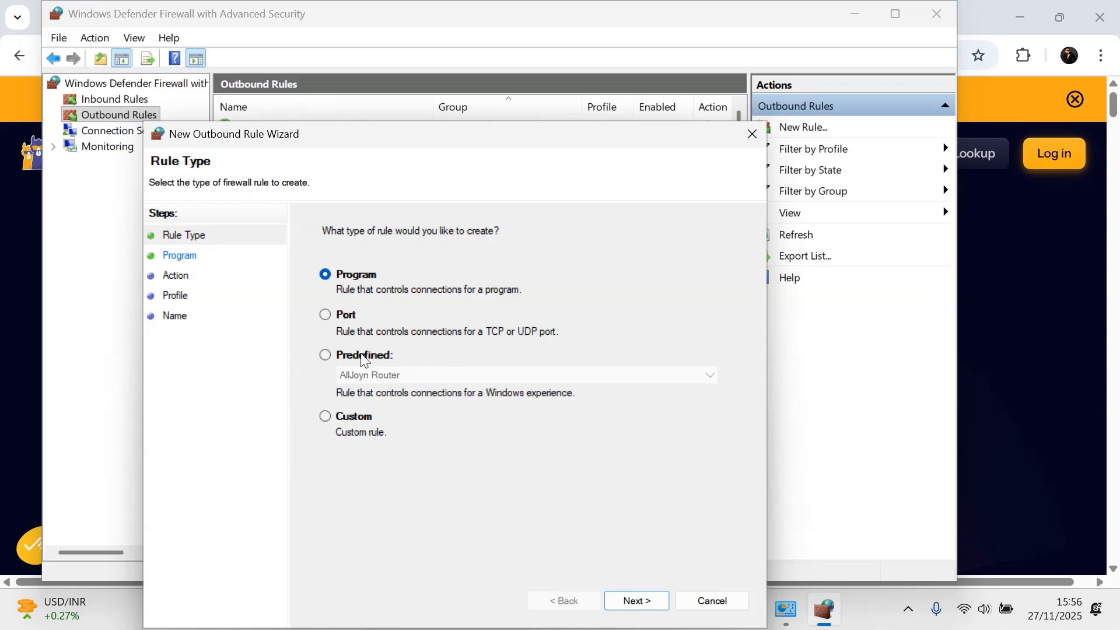
pyautogui.click(645, 600)
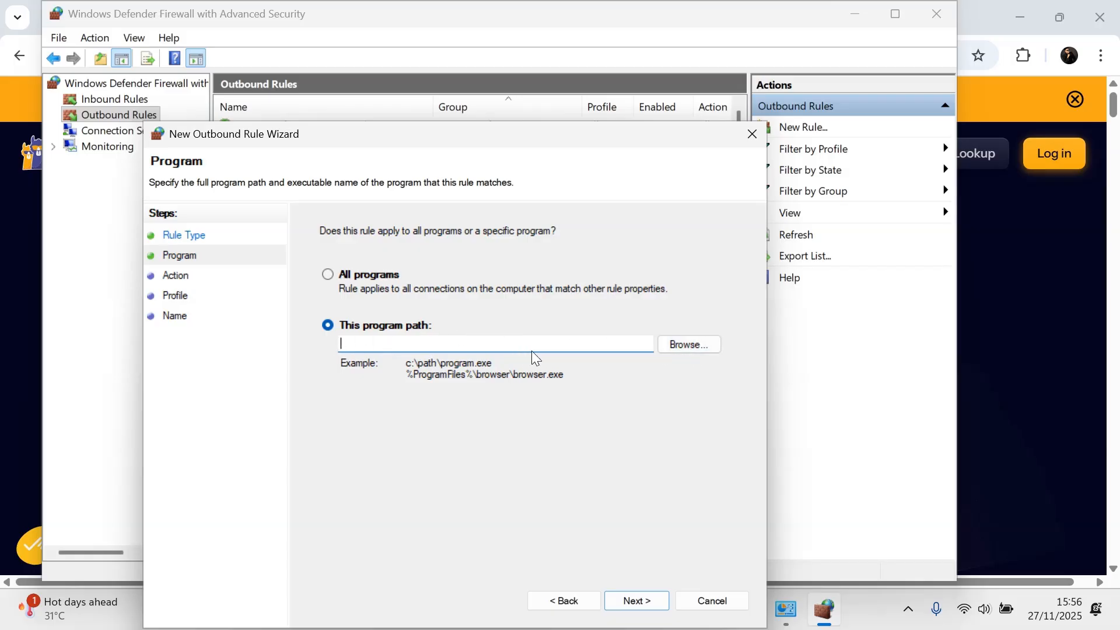
pyautogui.click(677, 352)
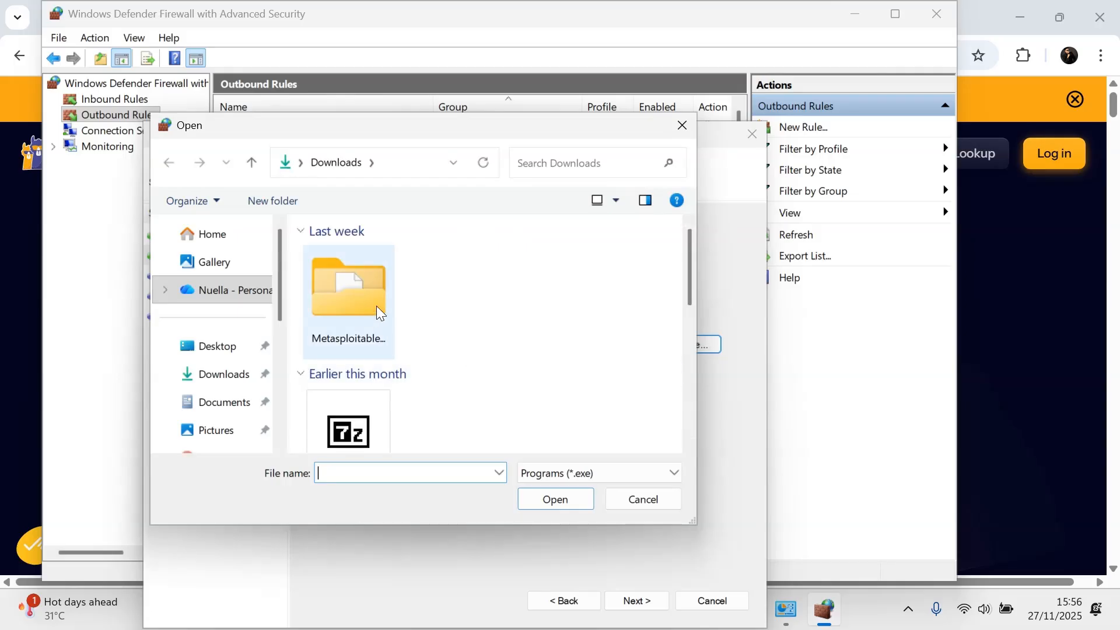
pyautogui.scroll(-5, 377, 306)
pyautogui.scroll(5, 465, 379)
pyautogui.scroll(-5, 465, 379)
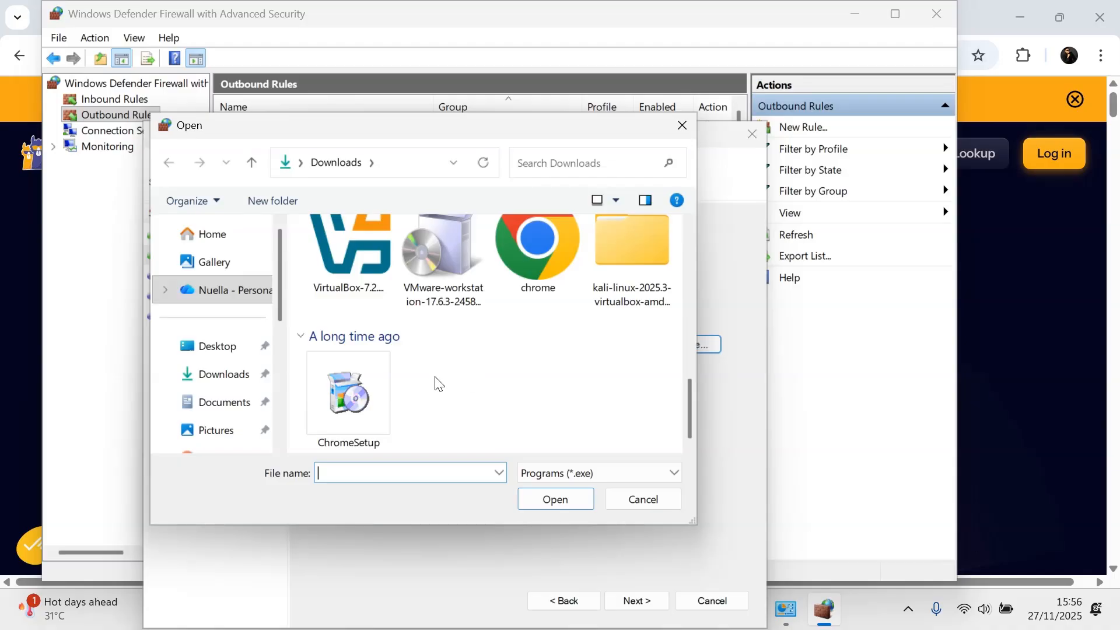
pyautogui.click(336, 418)
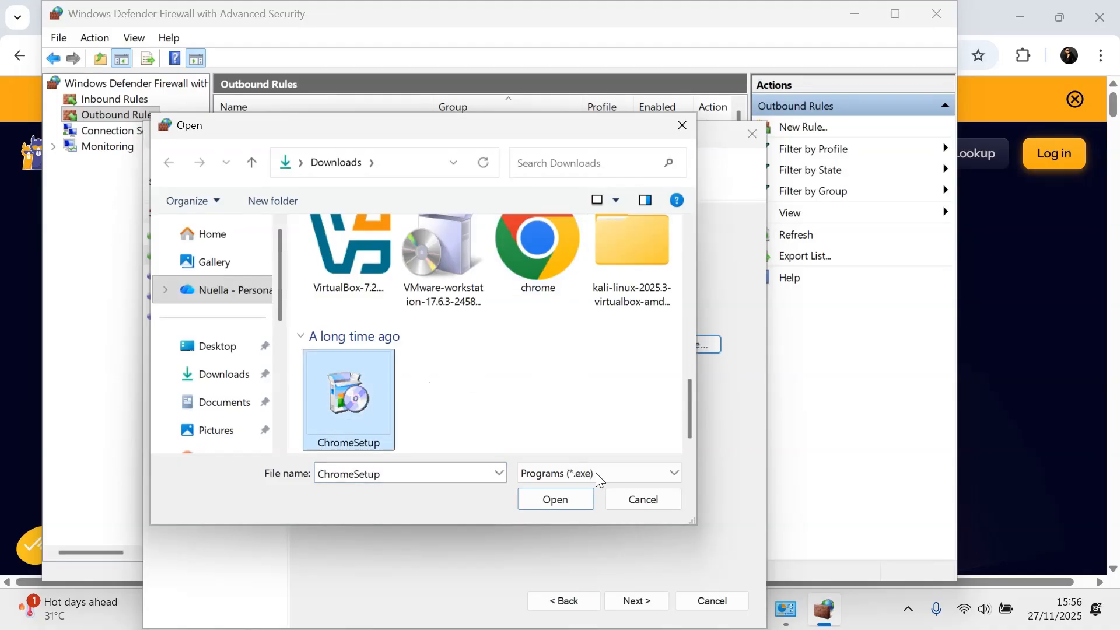
pyautogui.scroll(5, 522, 330)
pyautogui.scroll(-5, 524, 335)
pyautogui.click(630, 500)
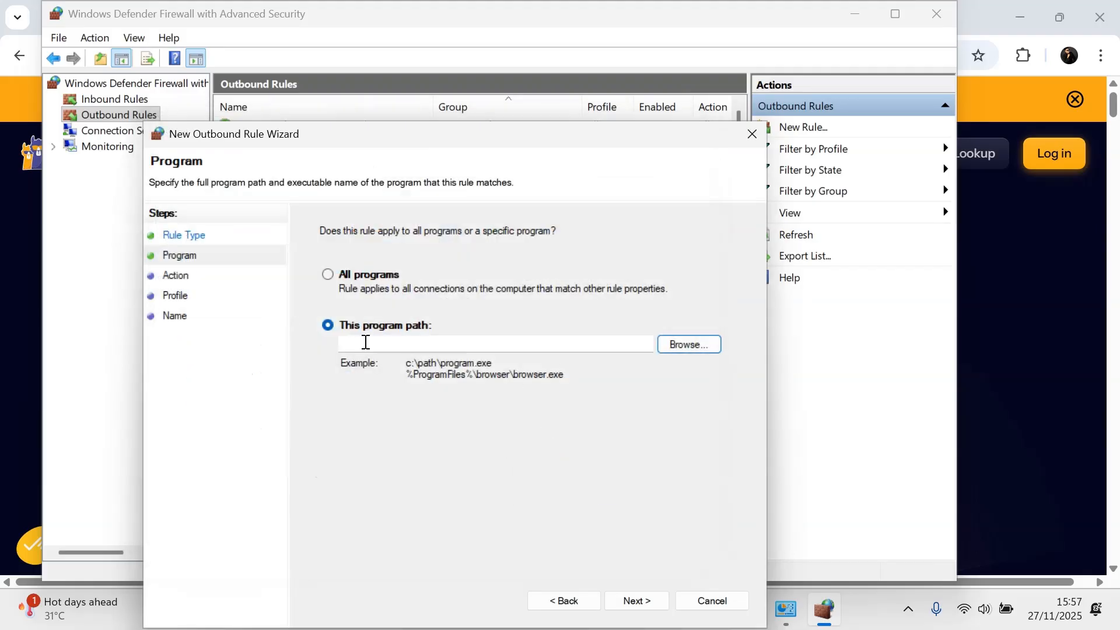
pyautogui.click(677, 345)
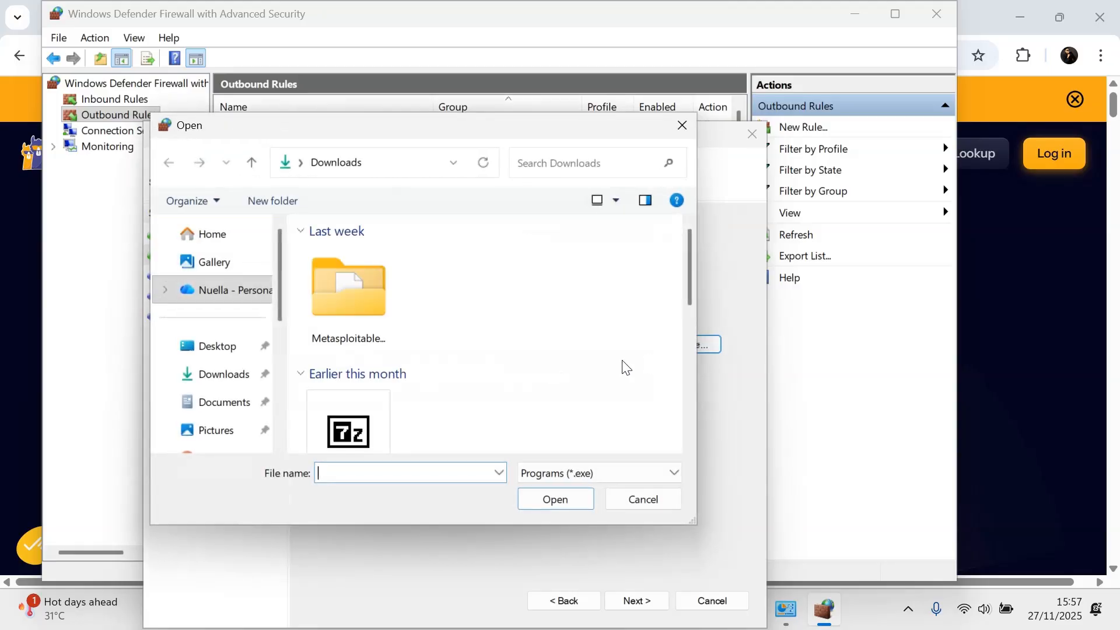
pyautogui.scroll(-10, 401, 326)
pyautogui.scroll(5, 411, 350)
pyautogui.scroll(-5, 450, 338)
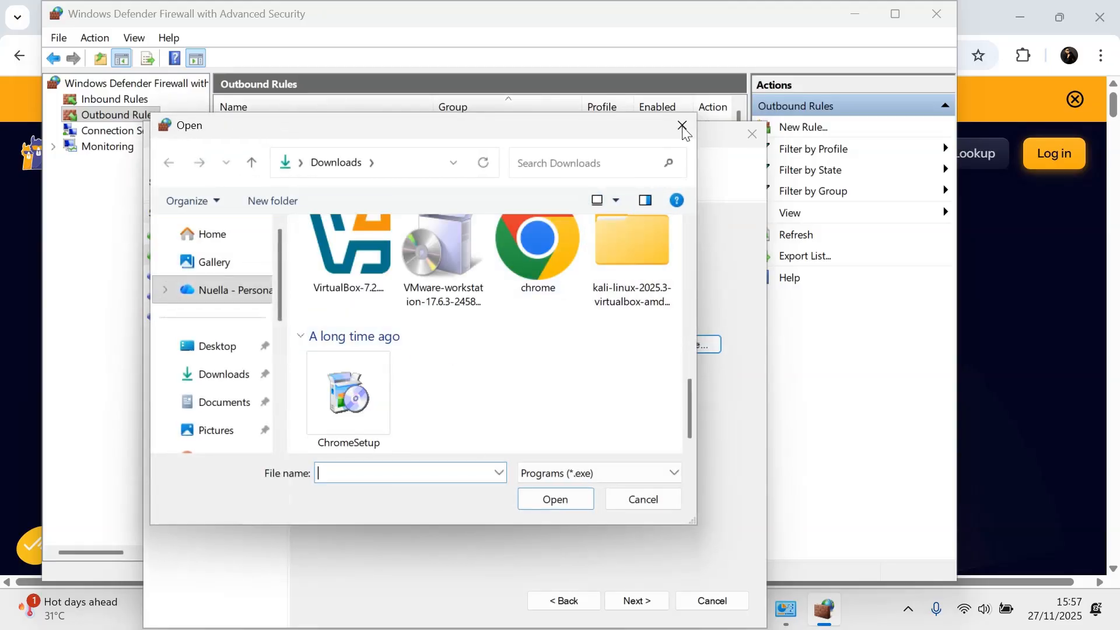
pyautogui.scroll(5, 450, 350)
pyautogui.scroll(-5, 478, 331)
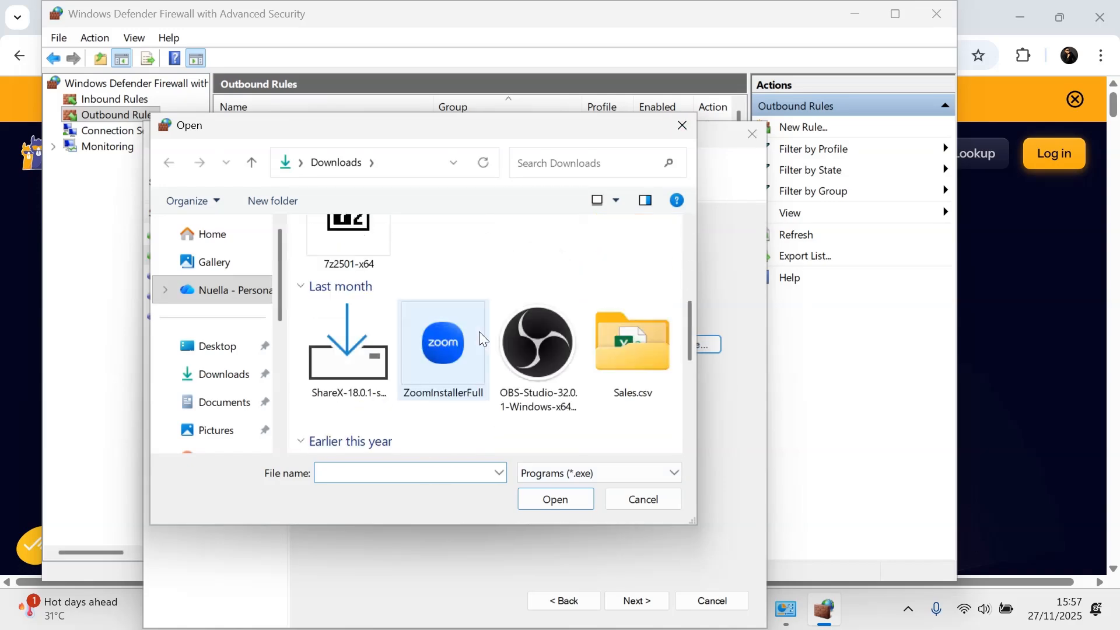
pyautogui.click(680, 124)
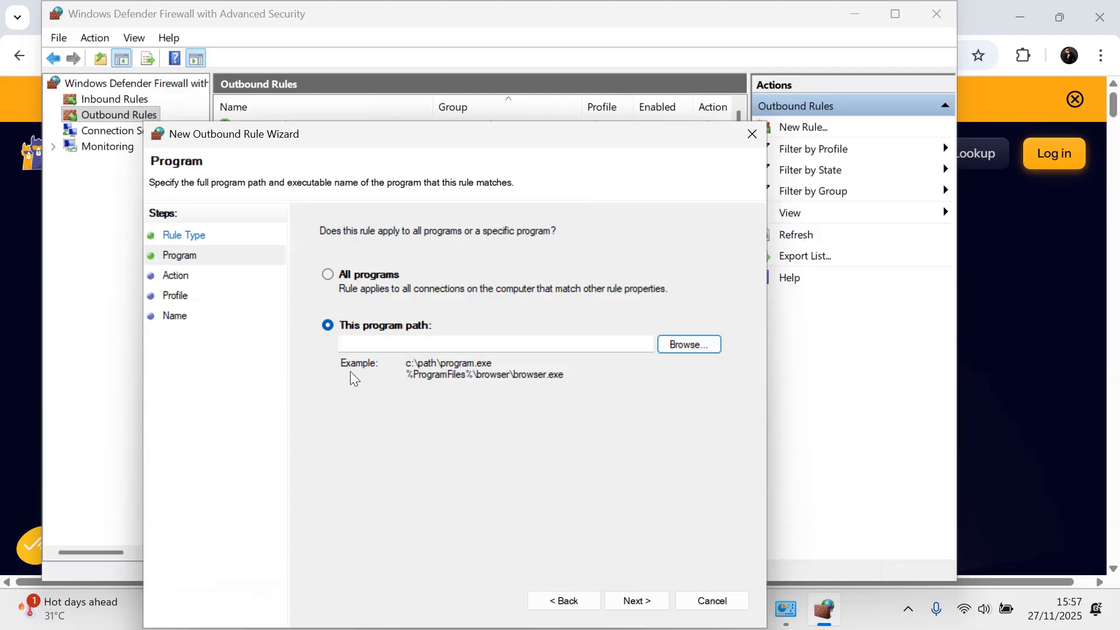
# Step: Minimize the firewall console and Control Panel windows to reach the desktop
pyautogui.click(428, 344)
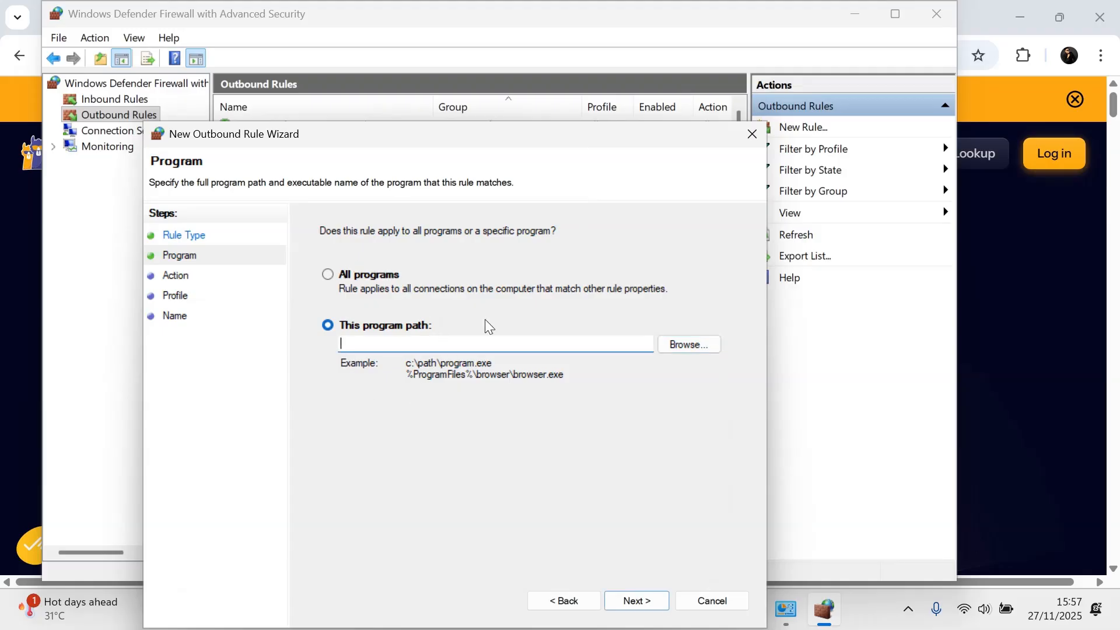
pyautogui.moveTo(453, 132); pyautogui.dragTo(474, 108)
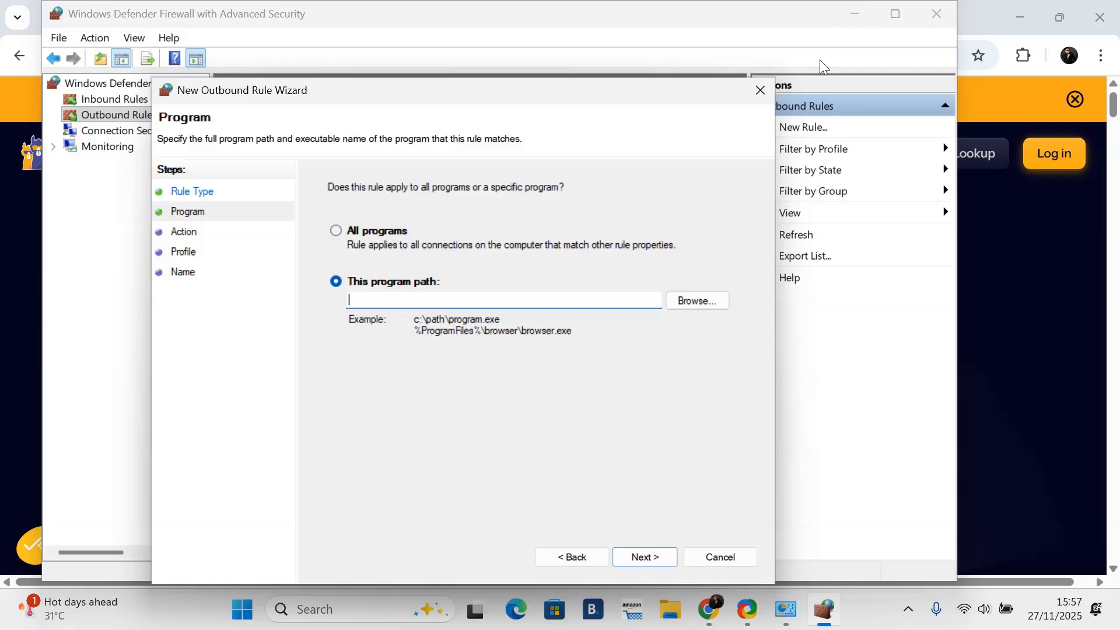
pyautogui.click(857, 16)
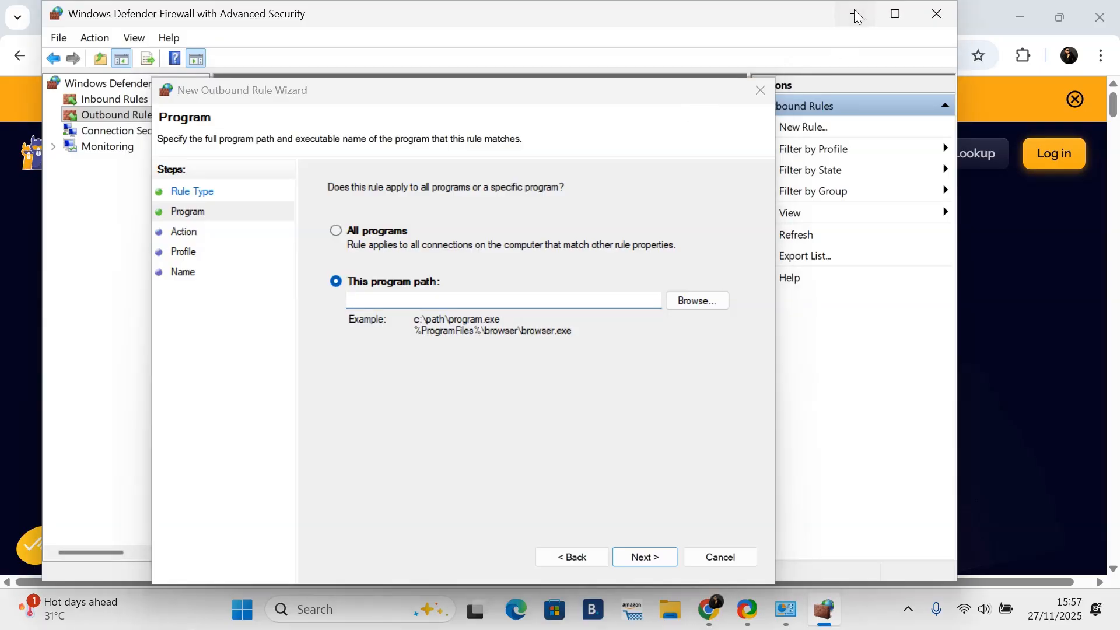
pyautogui.click(855, 17)
pyautogui.click(1020, 18)
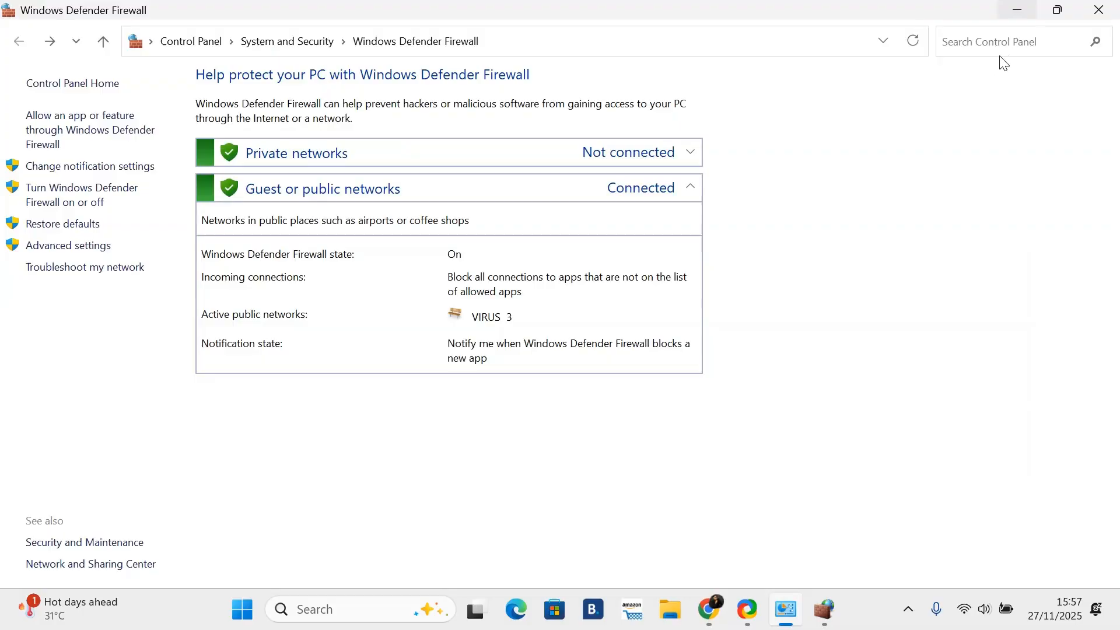
pyautogui.click(1019, 11)
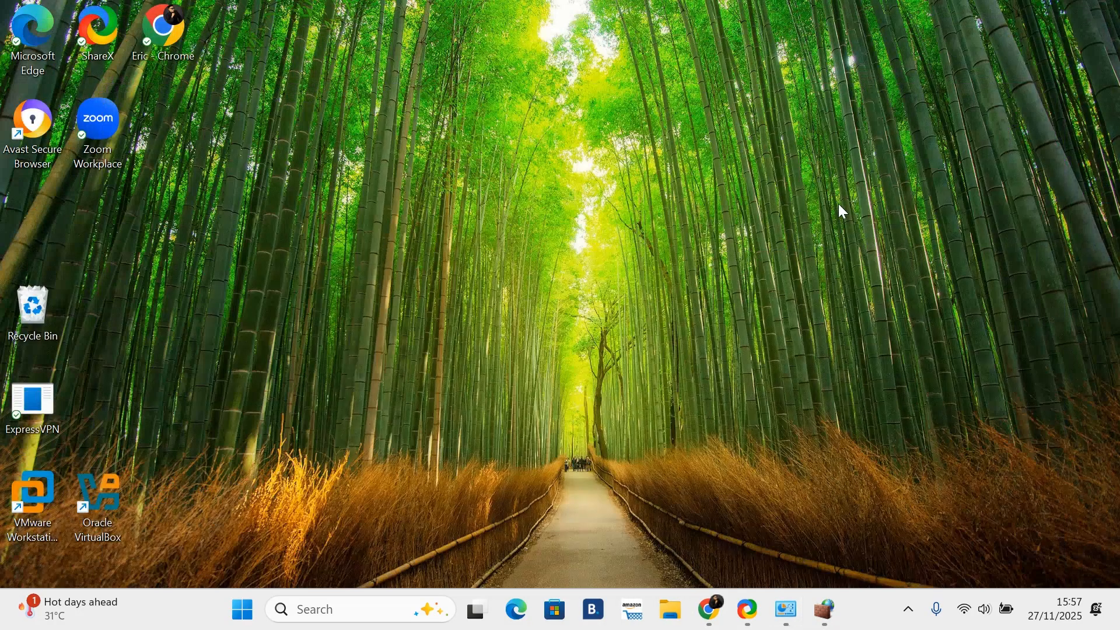
# Step: Run shell:AppsFolder to open the Applications folder
pyautogui.click(315, 612)
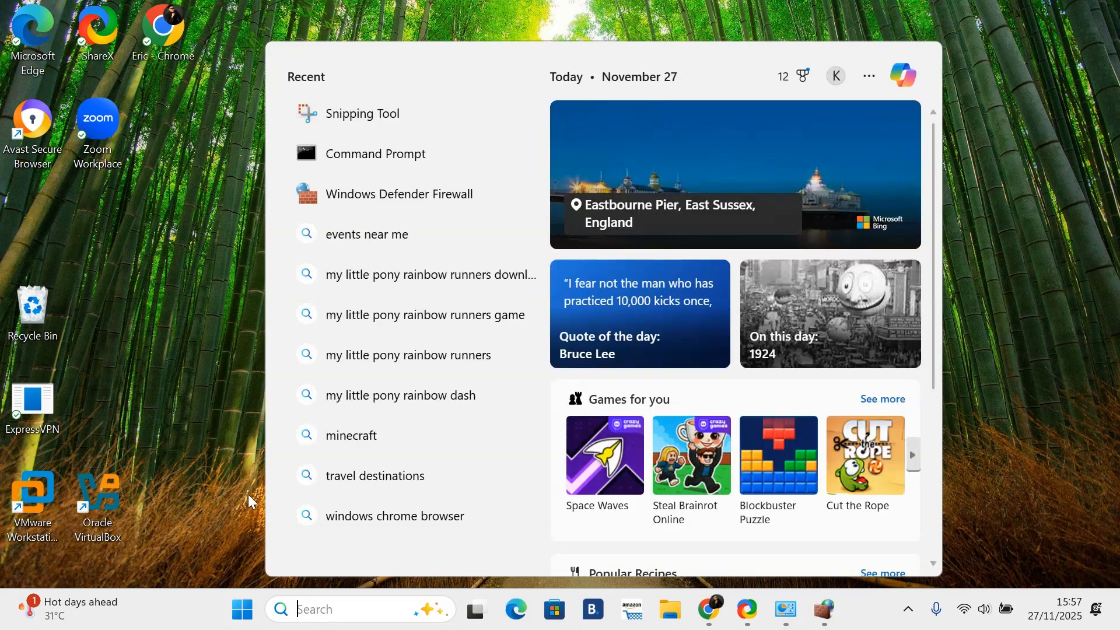
pyautogui.click(211, 416)
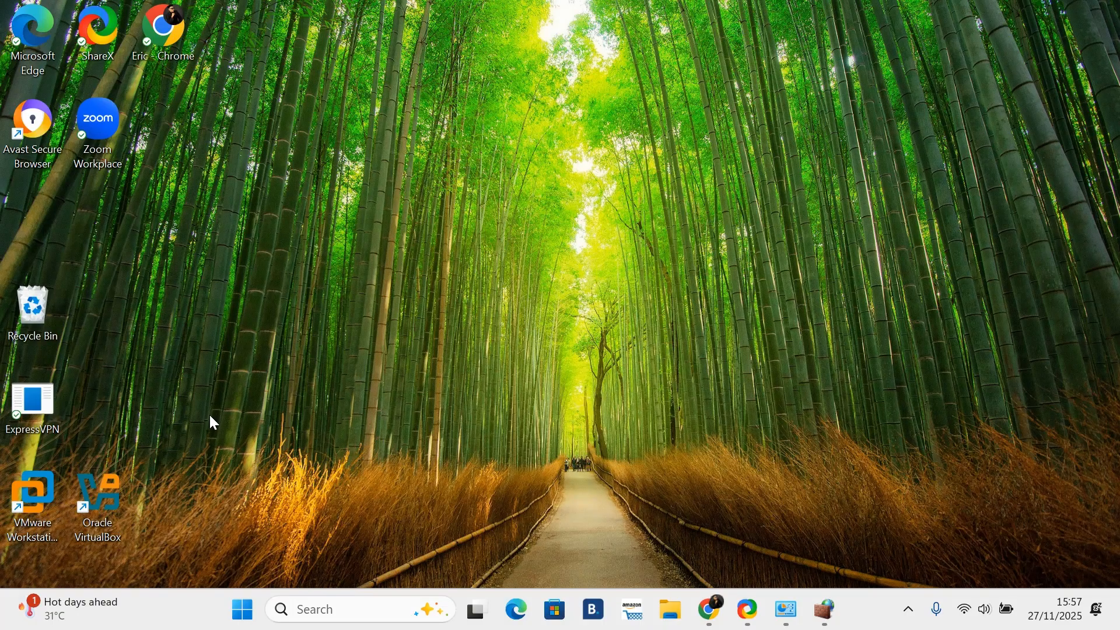
pyautogui.press('super+r')
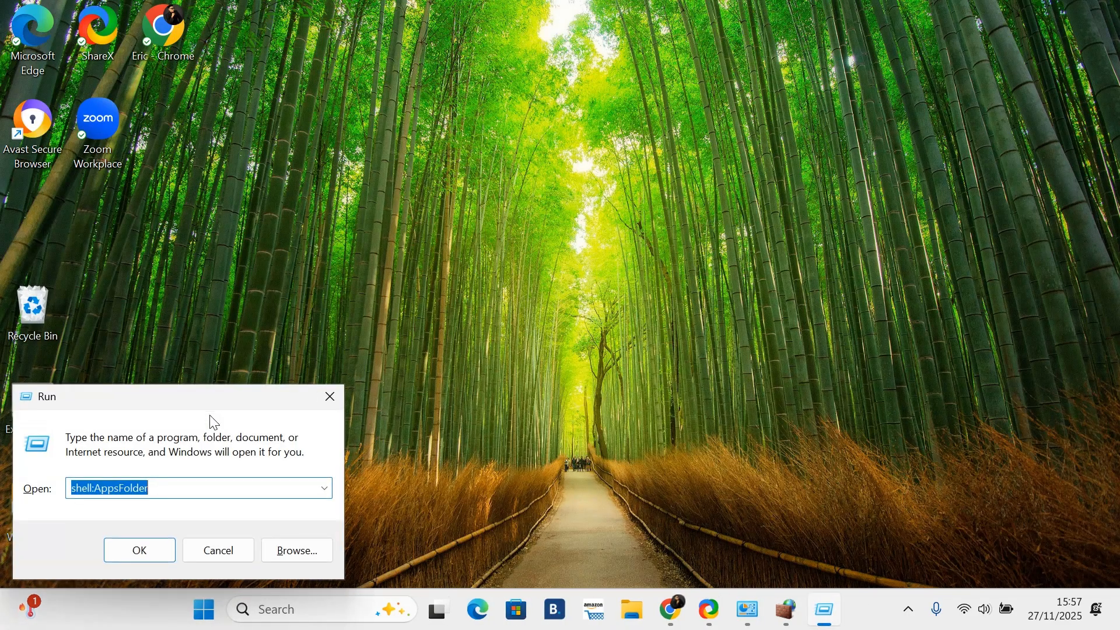
pyautogui.click(170, 497)
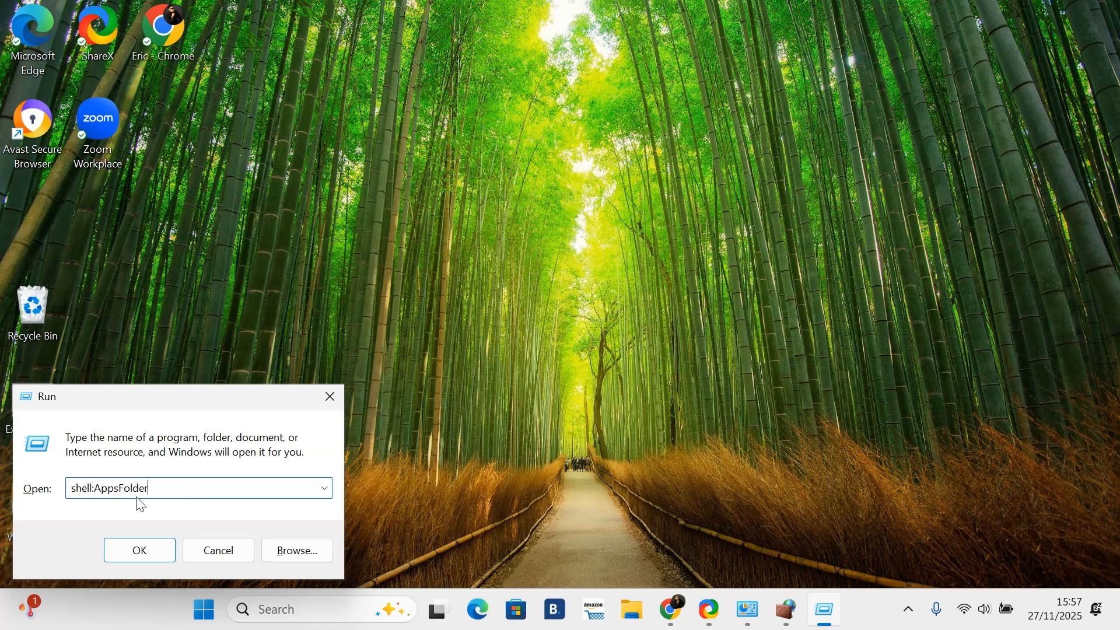
pyautogui.moveTo(170, 484); pyautogui.dragTo(67, 487)
pyautogui.click(173, 493)
pyautogui.moveTo(155, 490); pyautogui.dragTo(62, 490)
pyautogui.click(167, 489)
pyautogui.moveTo(165, 488); pyautogui.dragTo(63, 489)
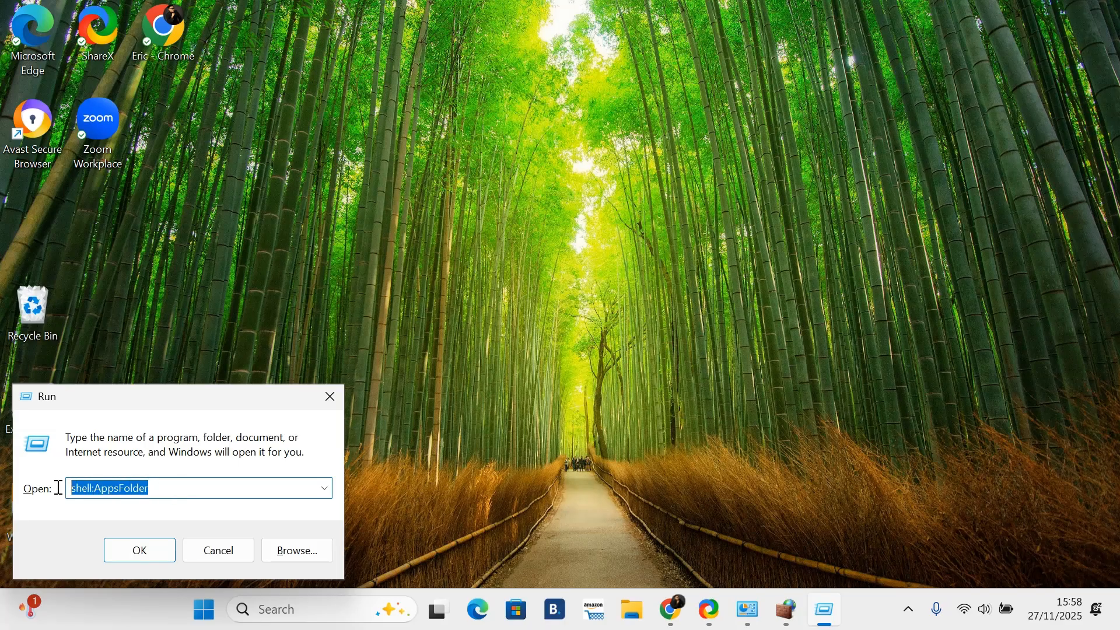
pyautogui.click(167, 490)
pyautogui.click(154, 551)
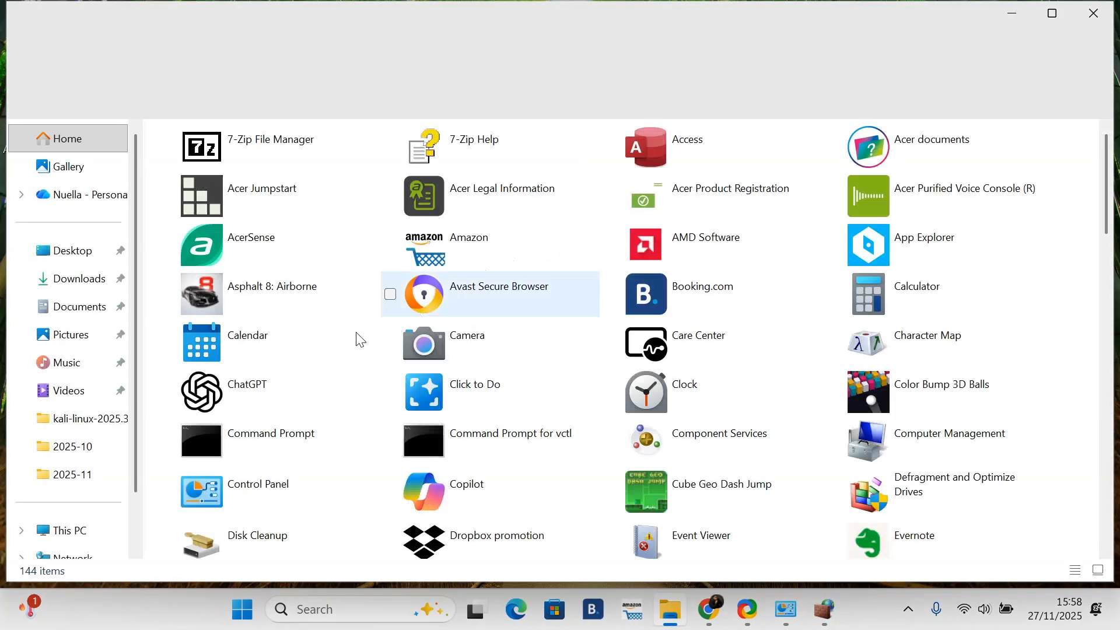
# Step: Browse the Applications folder for Google Chrome
pyautogui.scroll(-15, 346, 279)
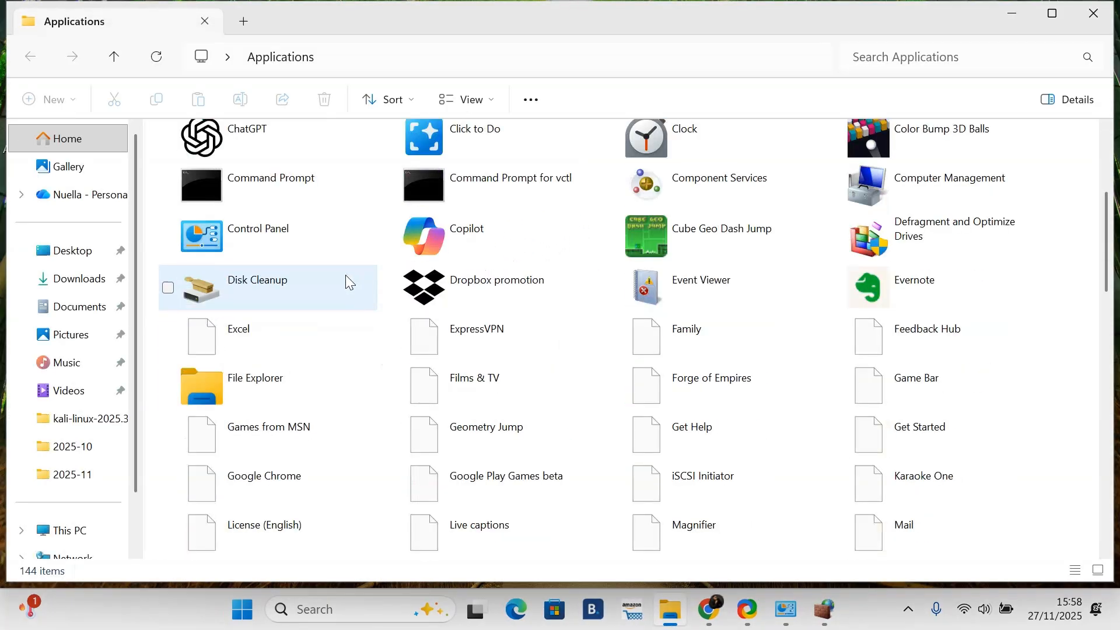
pyautogui.scroll(15, 346, 277)
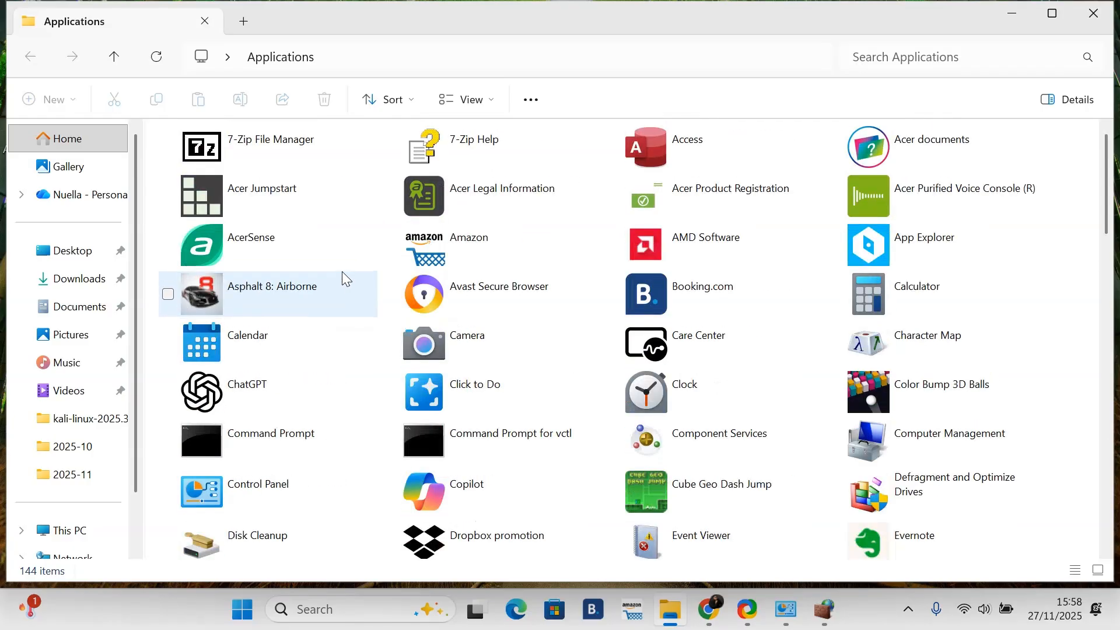
pyautogui.scroll(-10, 335, 279)
pyautogui.scroll(10, 332, 286)
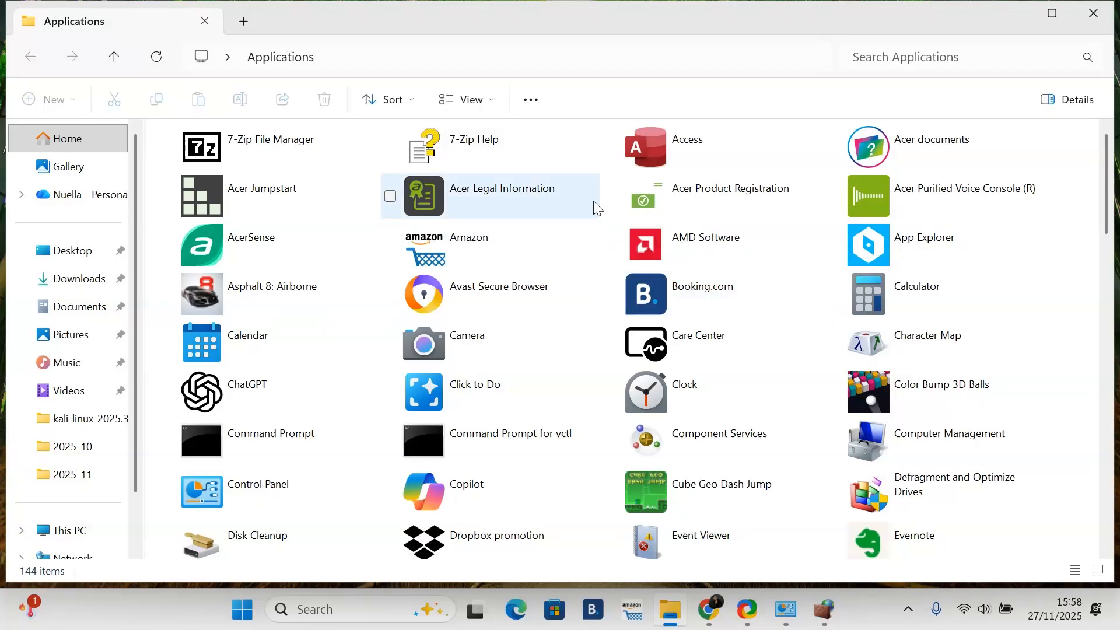
pyautogui.scroll(-20, 517, 222)
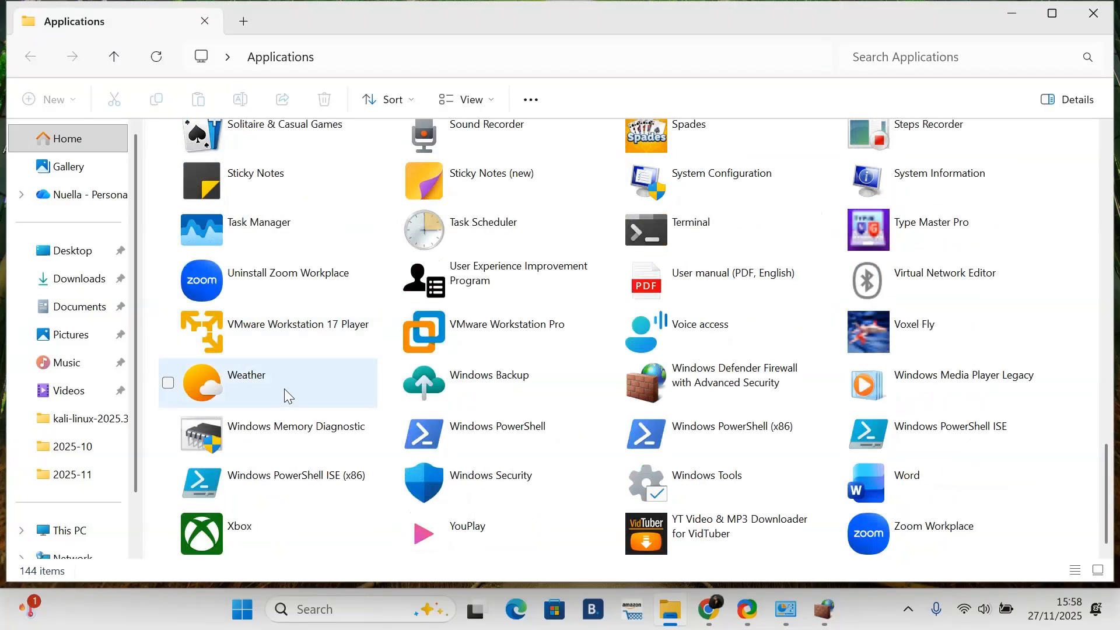
pyautogui.scroll(10, 249, 385)
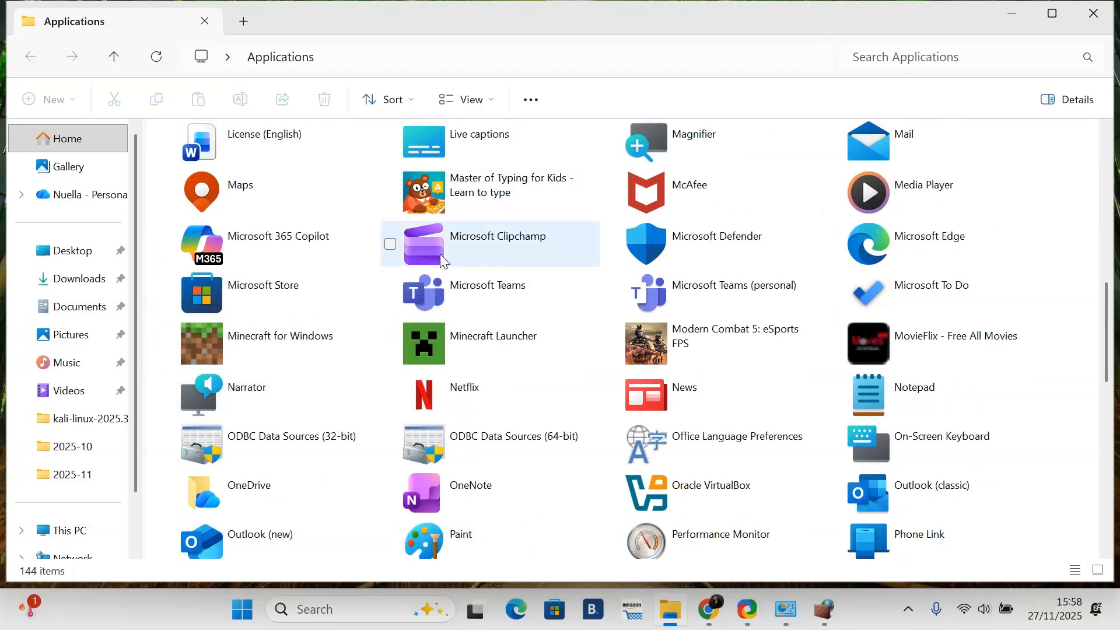
pyautogui.scroll(-10, 441, 256)
pyautogui.scroll(20, 439, 338)
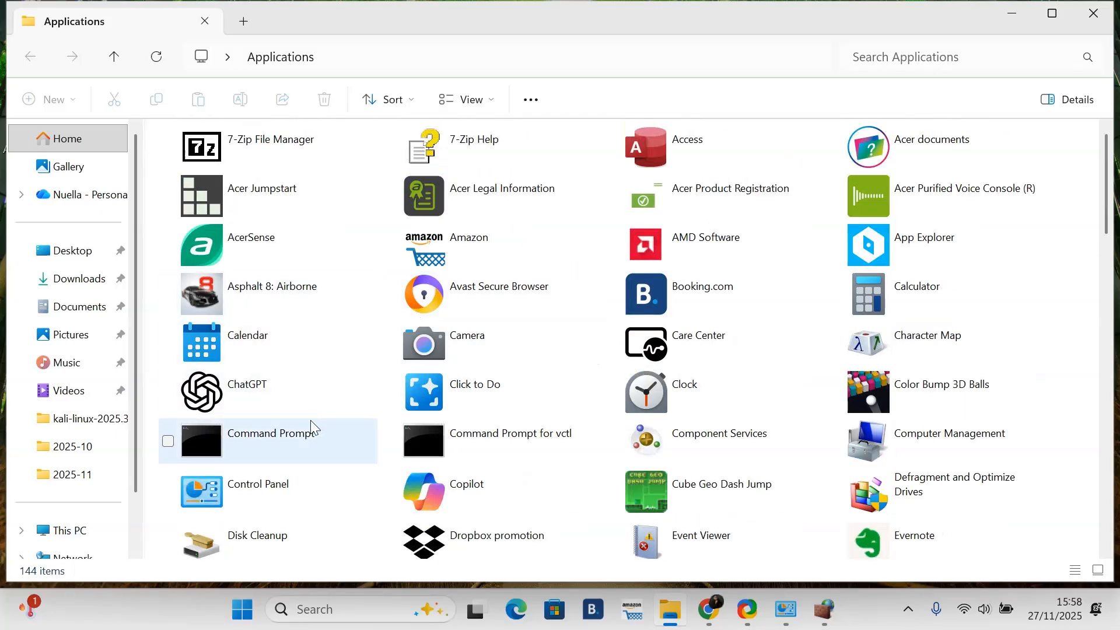
pyautogui.scroll(-5, 309, 420)
# Step: Open Google Chrome's file location and the shortcut's properties to copy its target path
pyautogui.rightClick(232, 487)
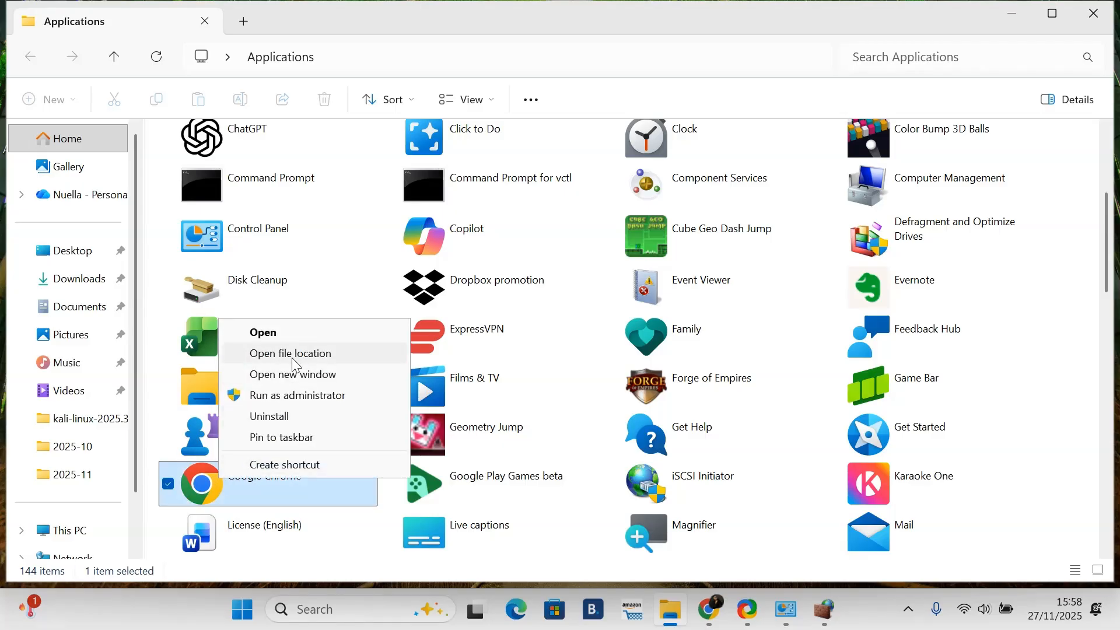
pyautogui.click(295, 360)
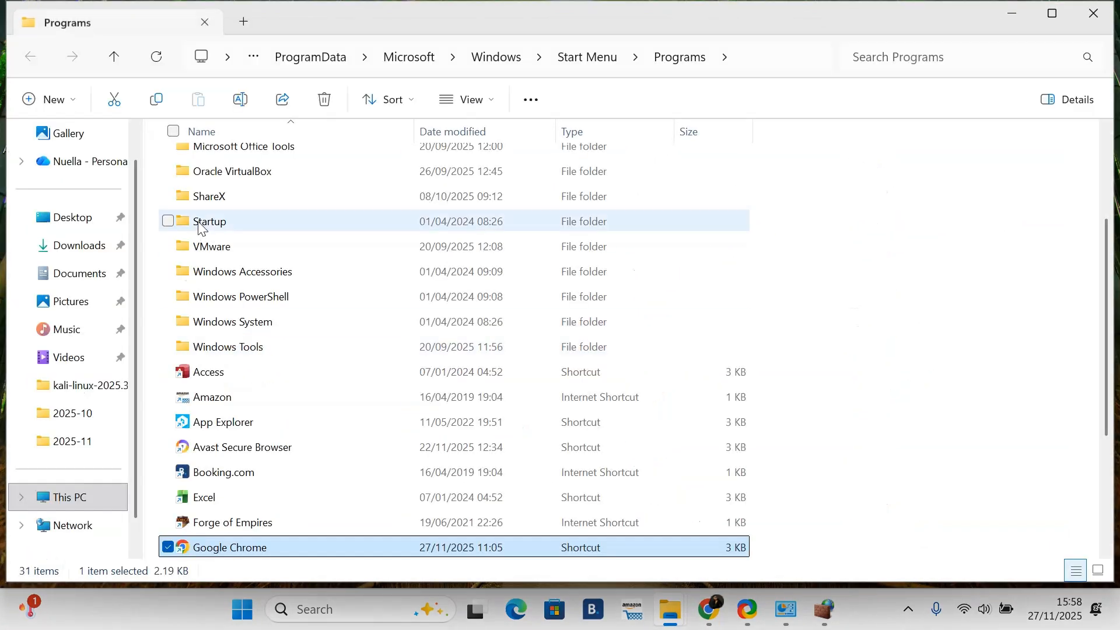
pyautogui.scroll(-3, 283, 345)
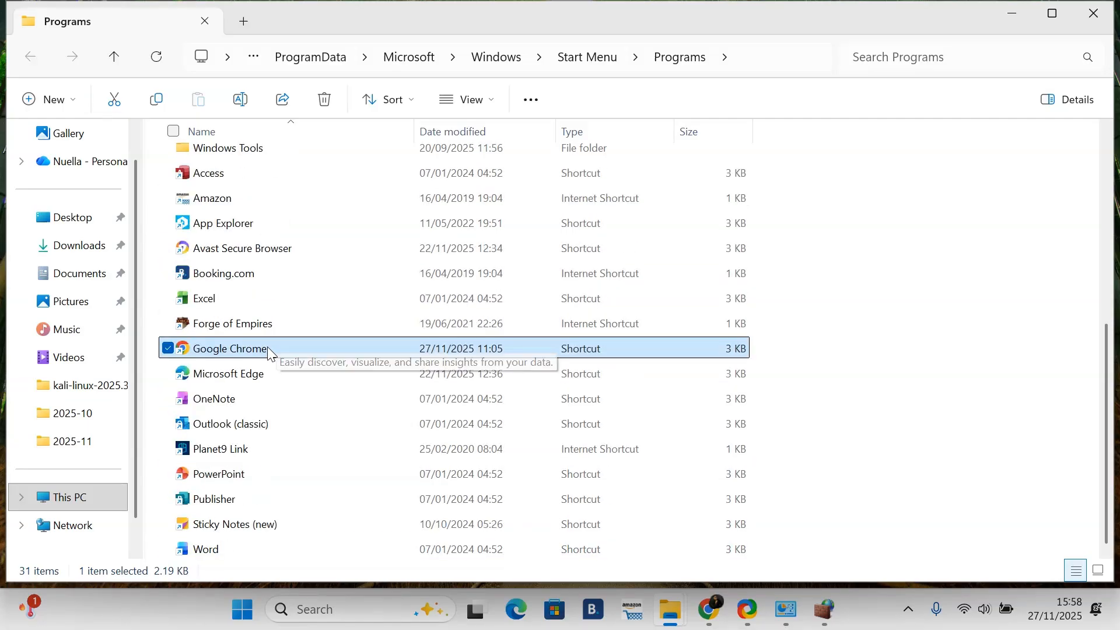
pyautogui.rightClick(193, 350)
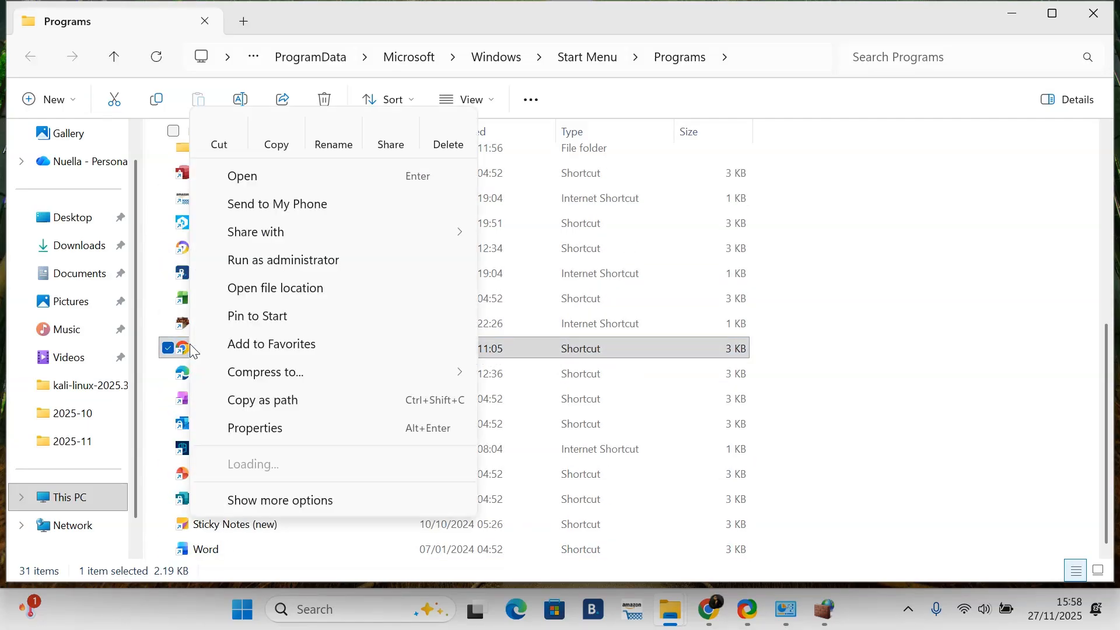
pyautogui.click(282, 432)
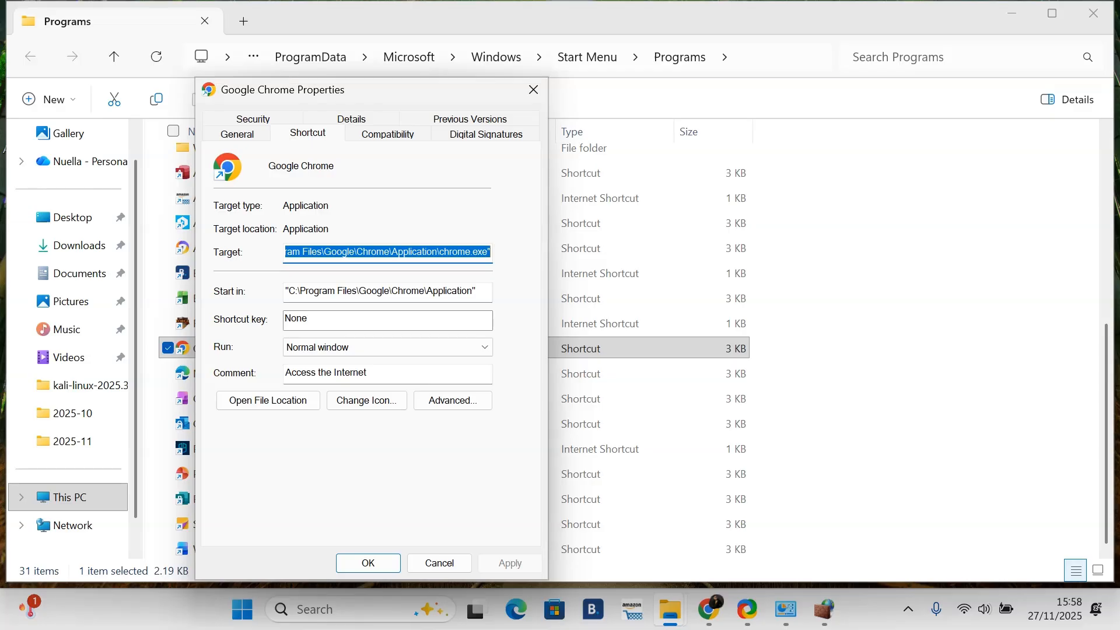
# Step: Return to the outbound rule wizard and enter C:\Program Files\Google\Chrome\Application\chrome.exe as the program path, without quotes
pyautogui.click(1001, 11)
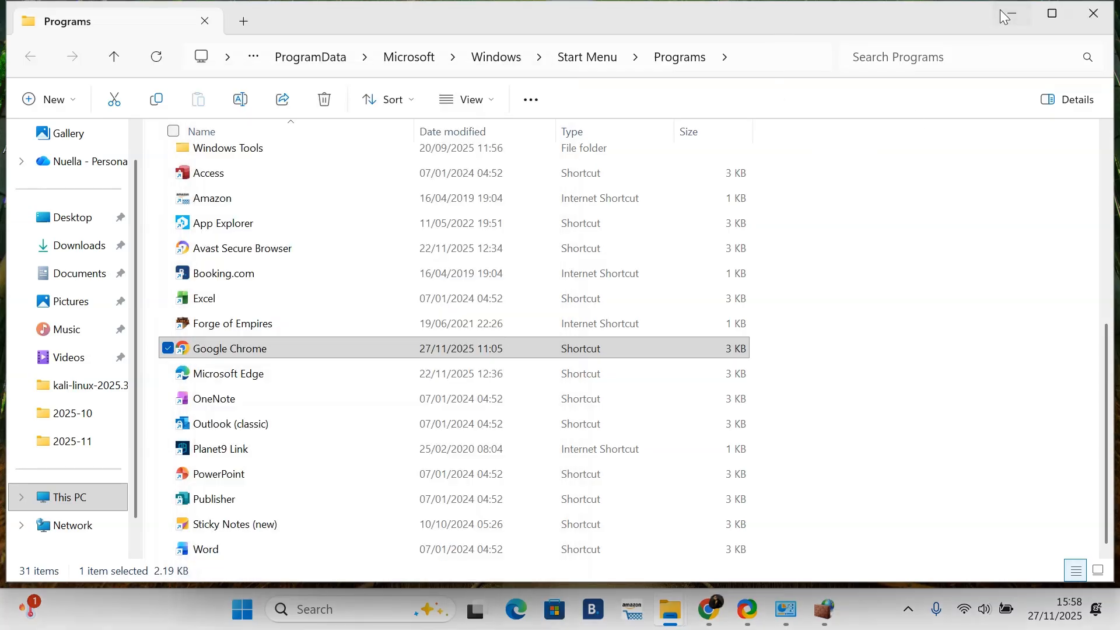
pyautogui.click(794, 624)
pyautogui.click(826, 612)
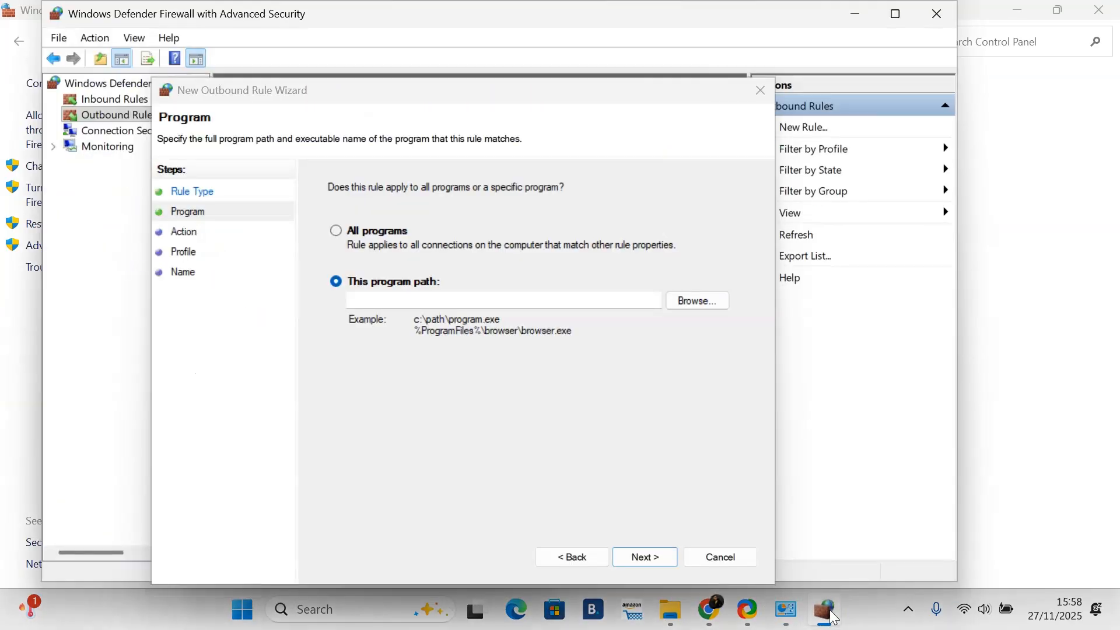
pyautogui.click(368, 294)
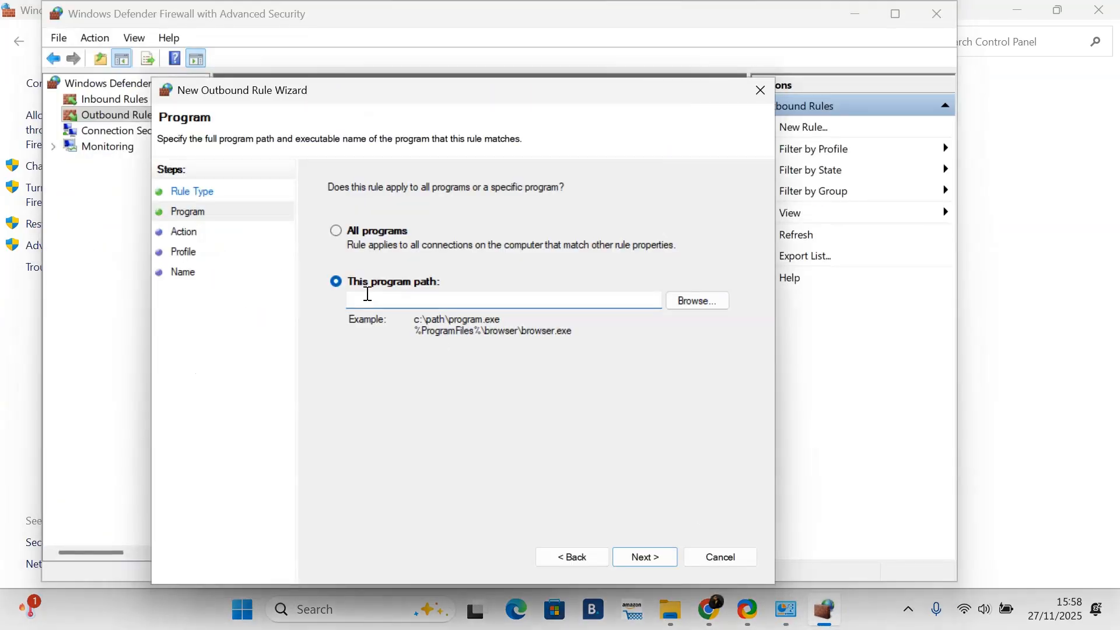
pyautogui.write('"C:\\Program Files\\Google\\Chrome\\Application\\chrome.exe"')
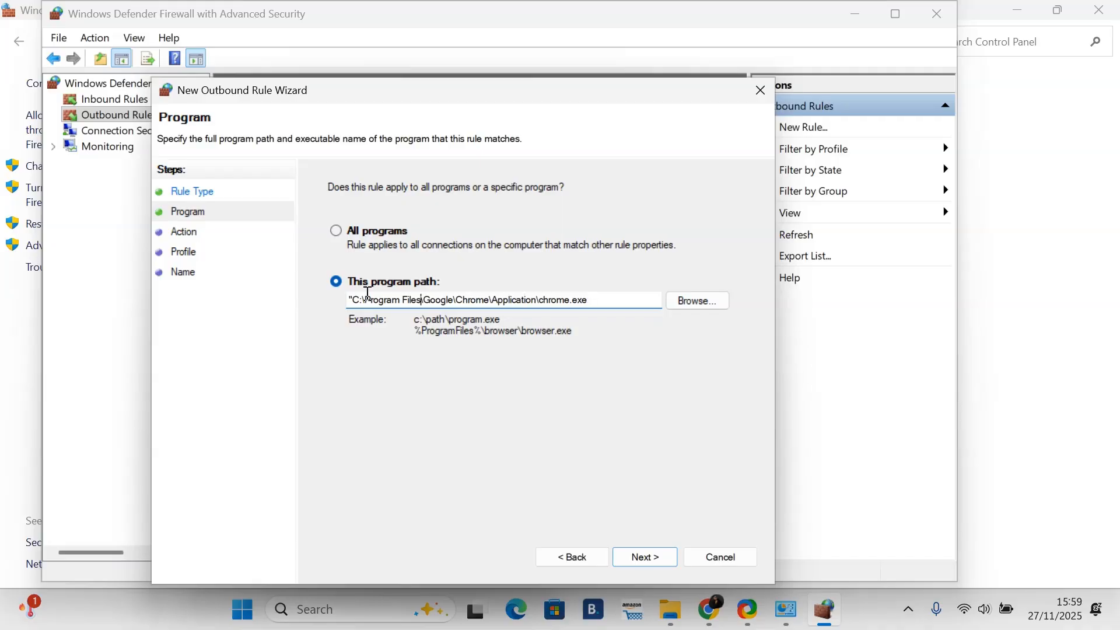
pyautogui.press('BackSpace')
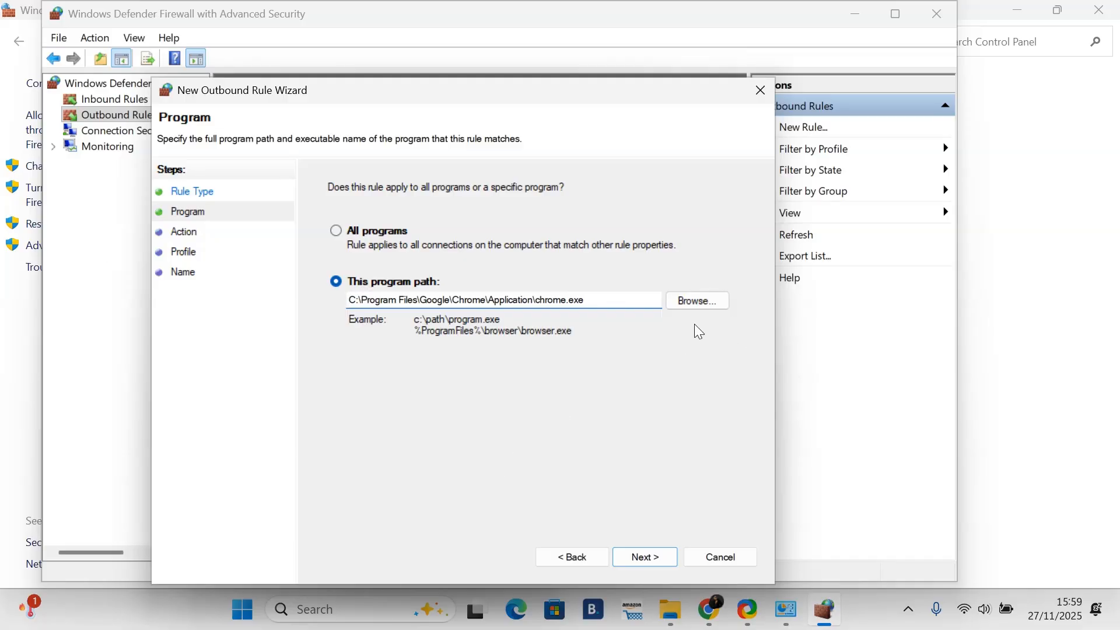
# Step: Switch to Chrome and reload the open pages to check browsing before the rule exists
pyautogui.click(714, 620)
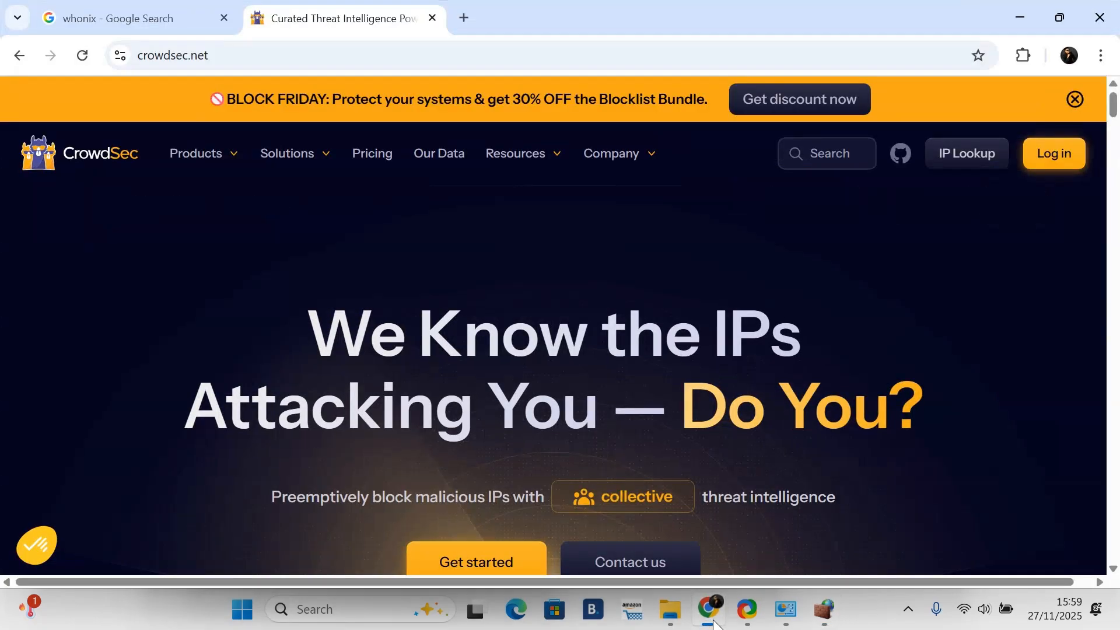
pyautogui.click(83, 56)
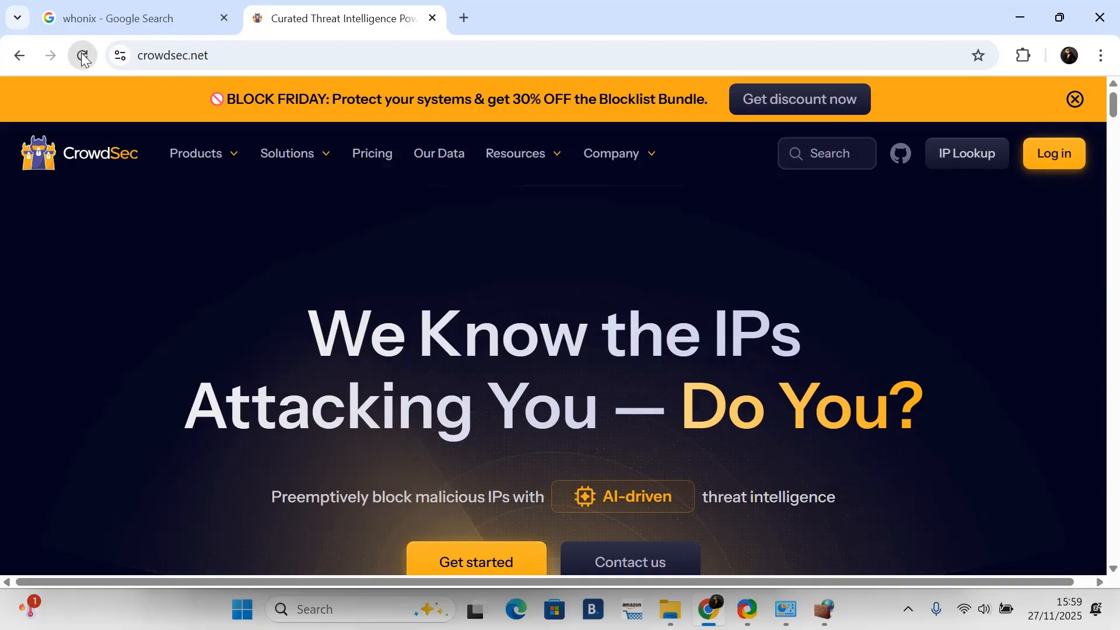
pyautogui.click(141, 19)
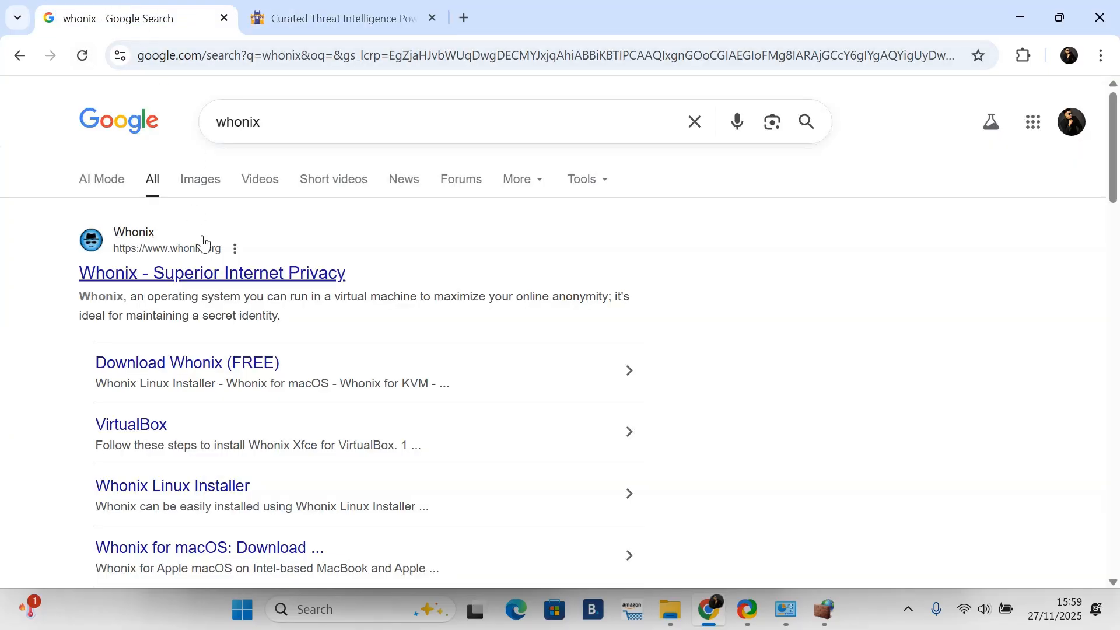
pyautogui.scroll(-6, 187, 234)
pyautogui.scroll(5, 185, 251)
pyautogui.click(81, 55)
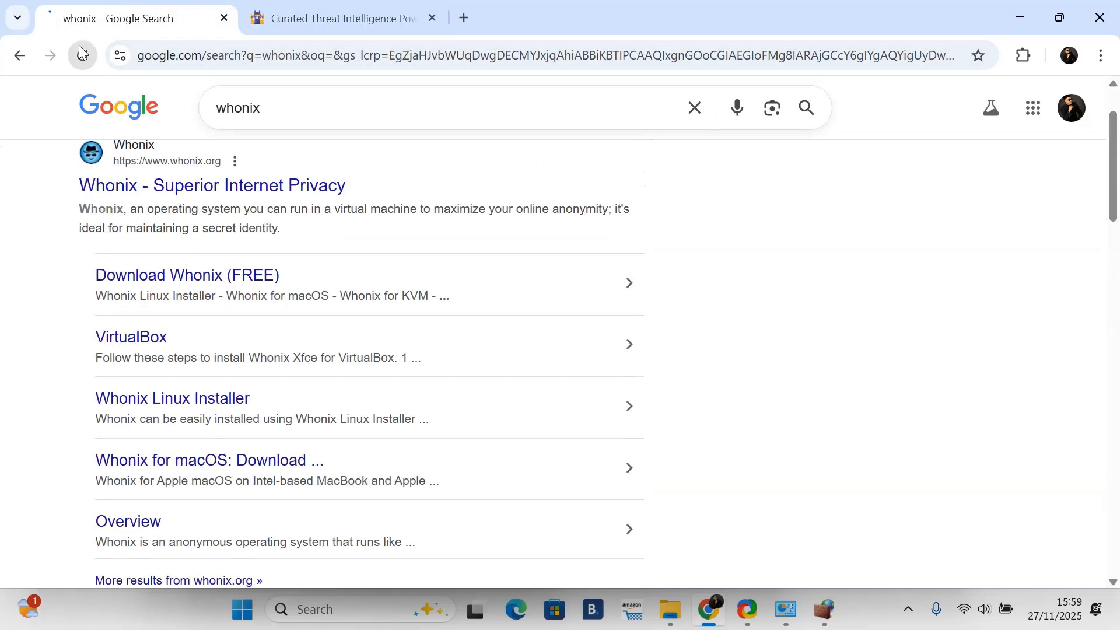
# Step: Search Google for cyberghost and scroll through the results
pyautogui.scroll(2, 273, 175)
pyautogui.click(285, 115)
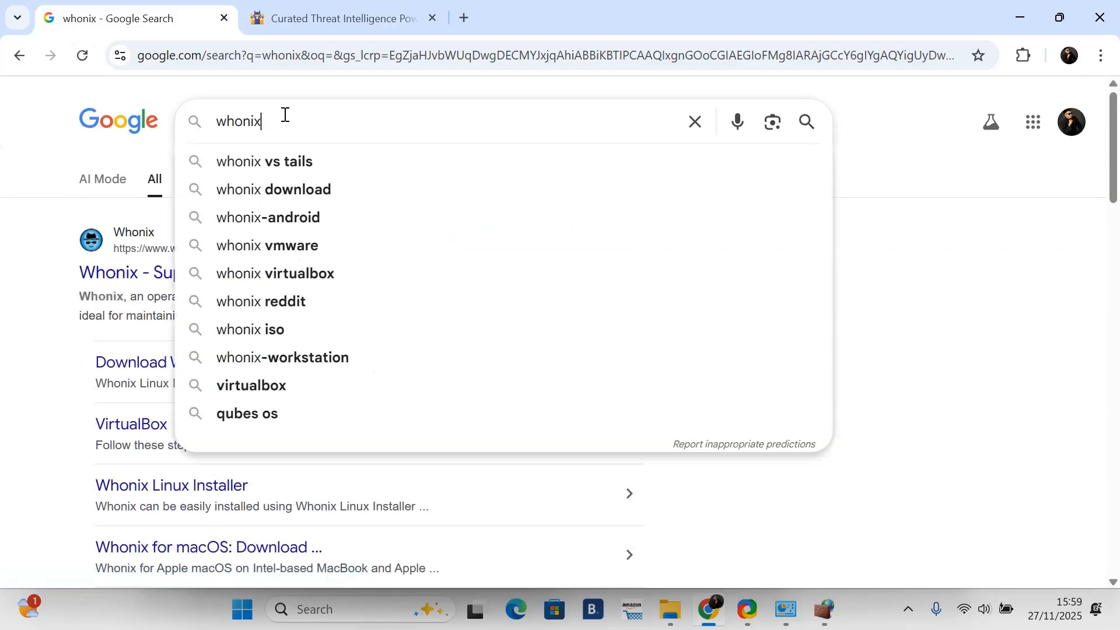
pyautogui.press('BackSpace')
pyautogui.press('BackSpace')
pyautogui.press('BackSpace')
pyautogui.press('BackSpace')
pyautogui.press('BackSpace')
pyautogui.press('BackSpace')
pyautogui.write('cy er')
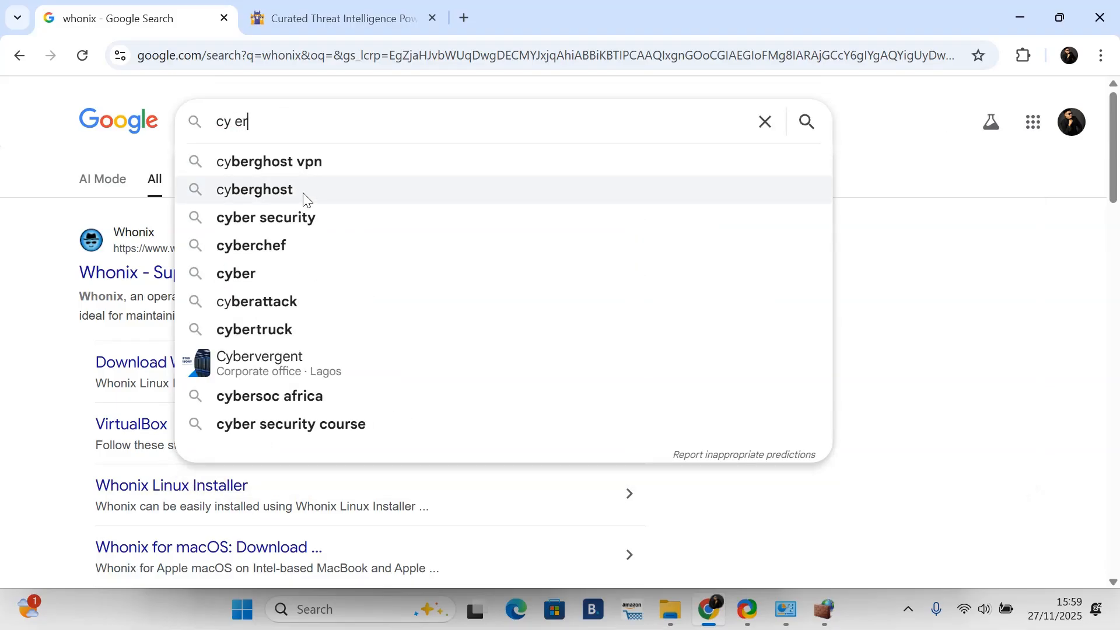
pyautogui.press('Return')
pyautogui.scroll(-5, 268, 323)
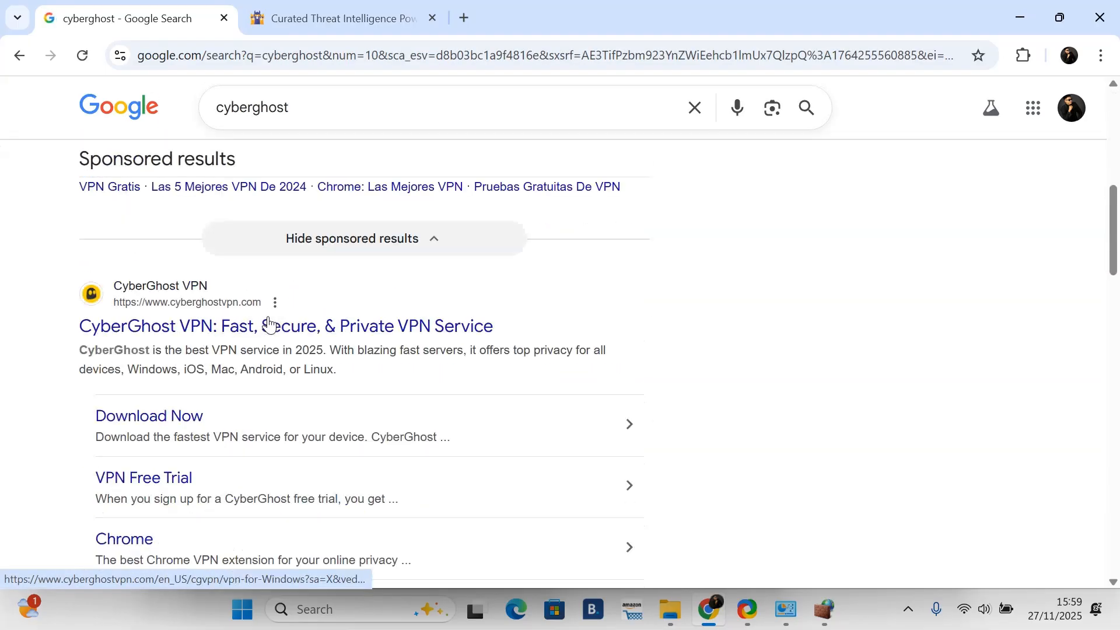
pyautogui.scroll(5, 272, 322)
pyautogui.scroll(-5, 276, 331)
pyautogui.scroll(5, 274, 331)
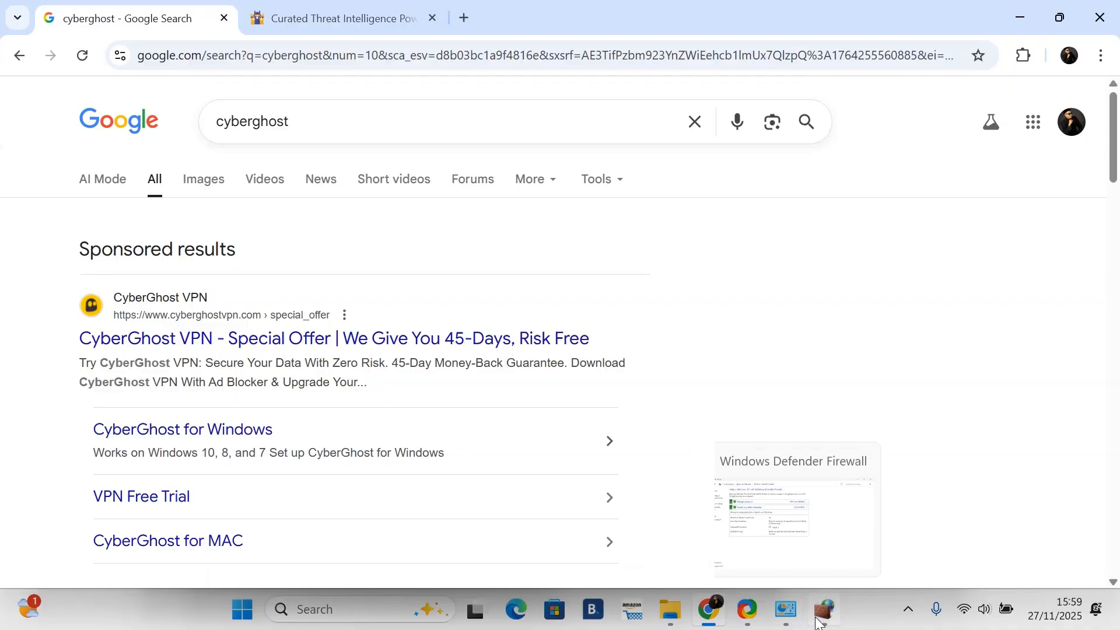
# Step: Return to the outbound rule wizard and advance through it with Block the connection and the Domain, Private and Public profiles
pyautogui.moveTo(820, 622)
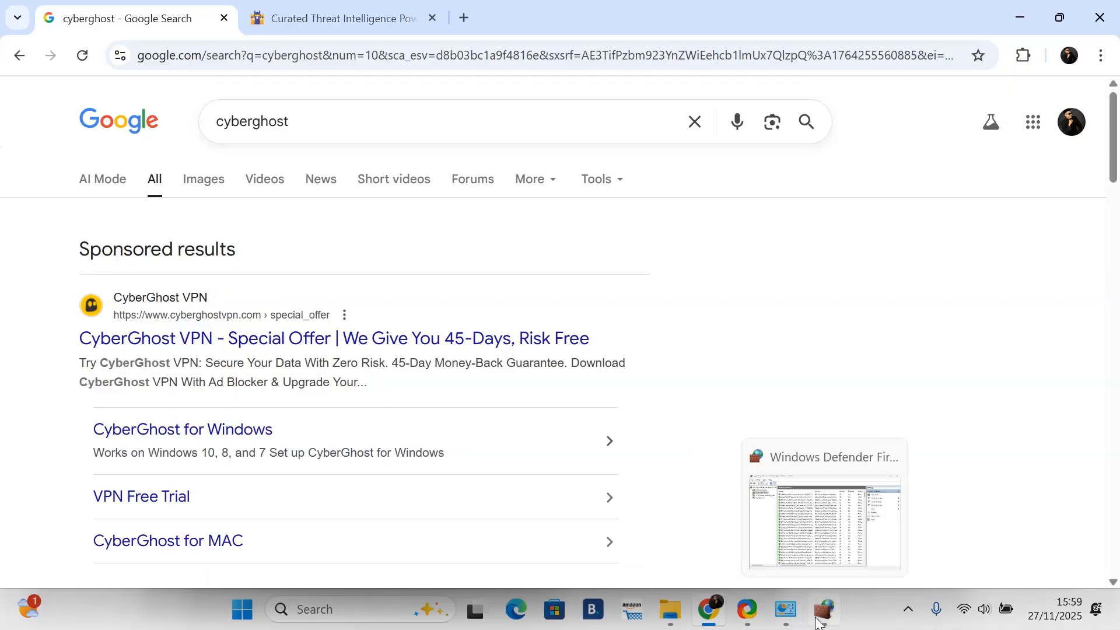
pyautogui.click(820, 623)
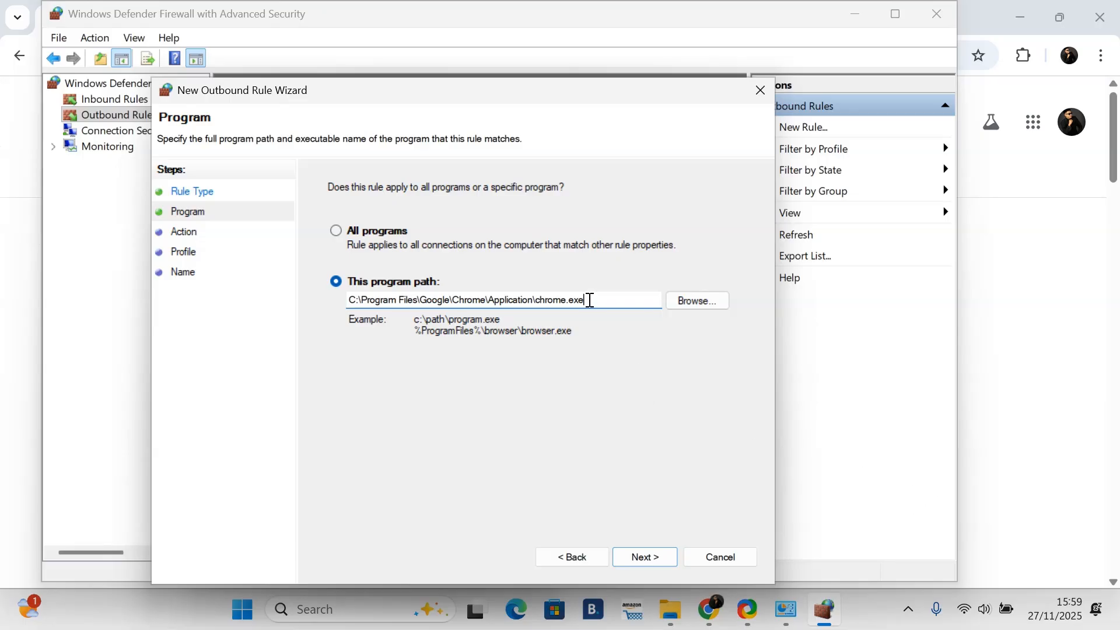
pyautogui.click(649, 556)
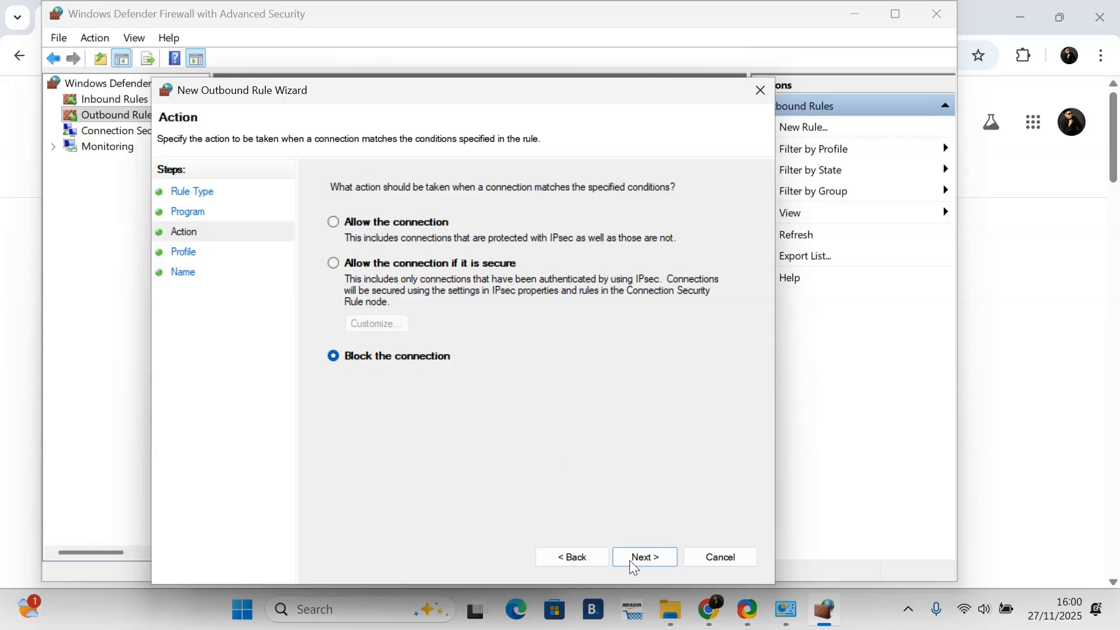
pyautogui.click(658, 551)
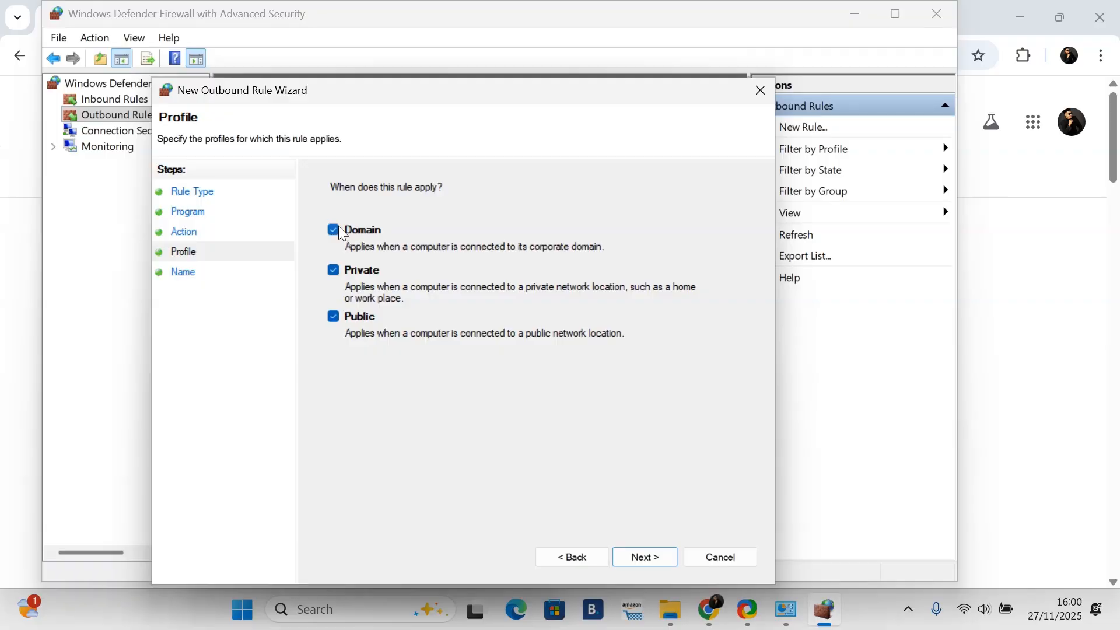
pyautogui.click(643, 556)
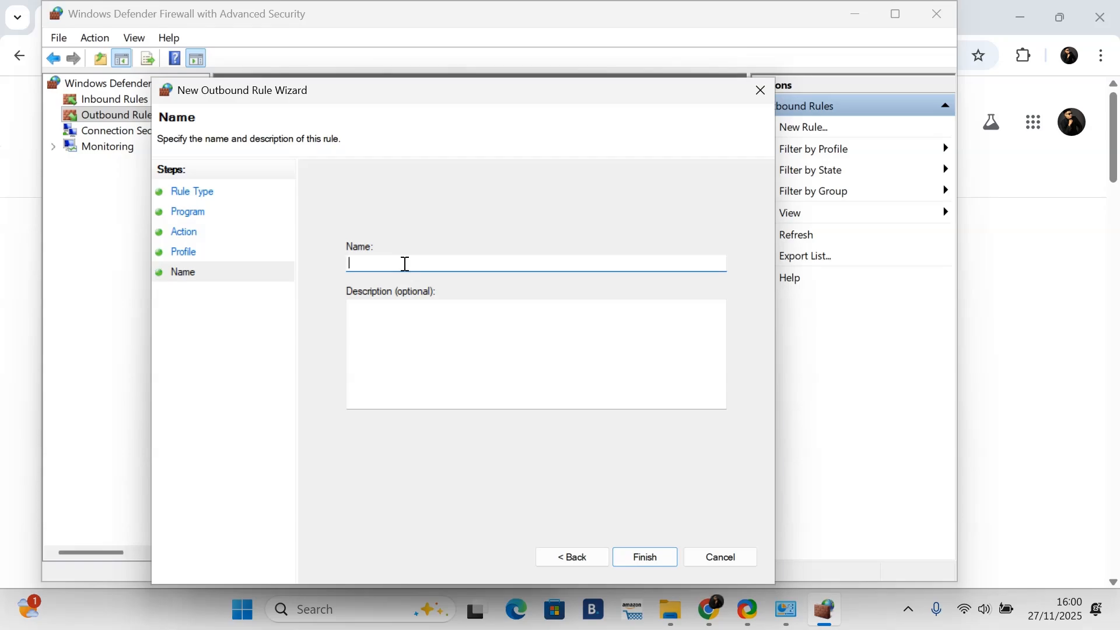
# Step: Name the rule Chrome blocked and finish the wizard
pyautogui.write('i')
pyautogui.press('BackSpace')
pyautogui.press('capslock')
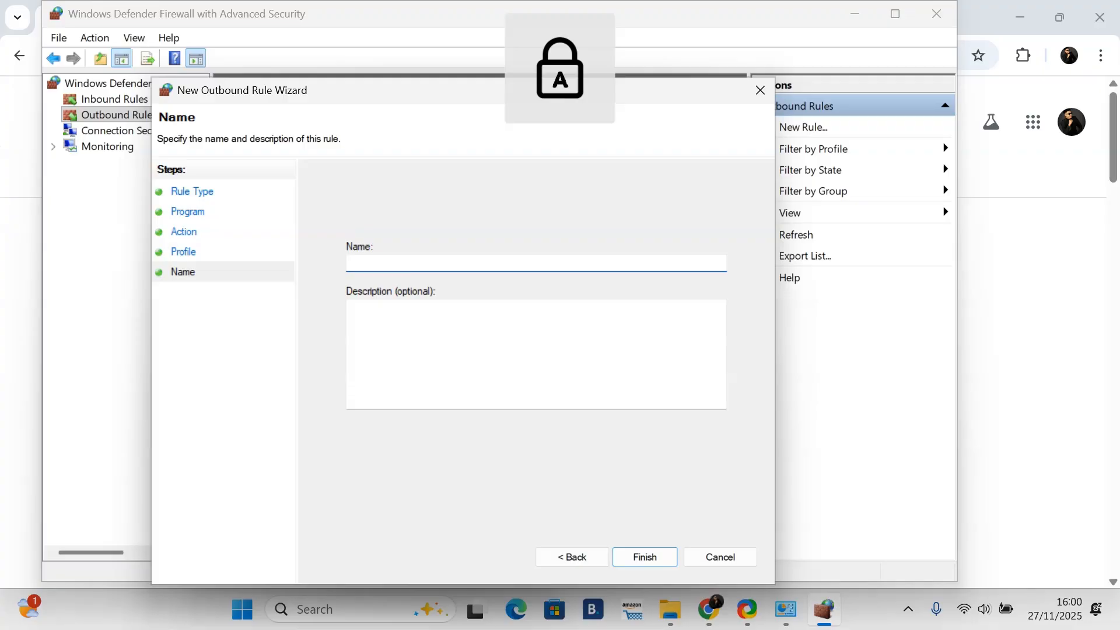
pyautogui.write('C')
pyautogui.press('capslock')
pyautogui.write('hrome')
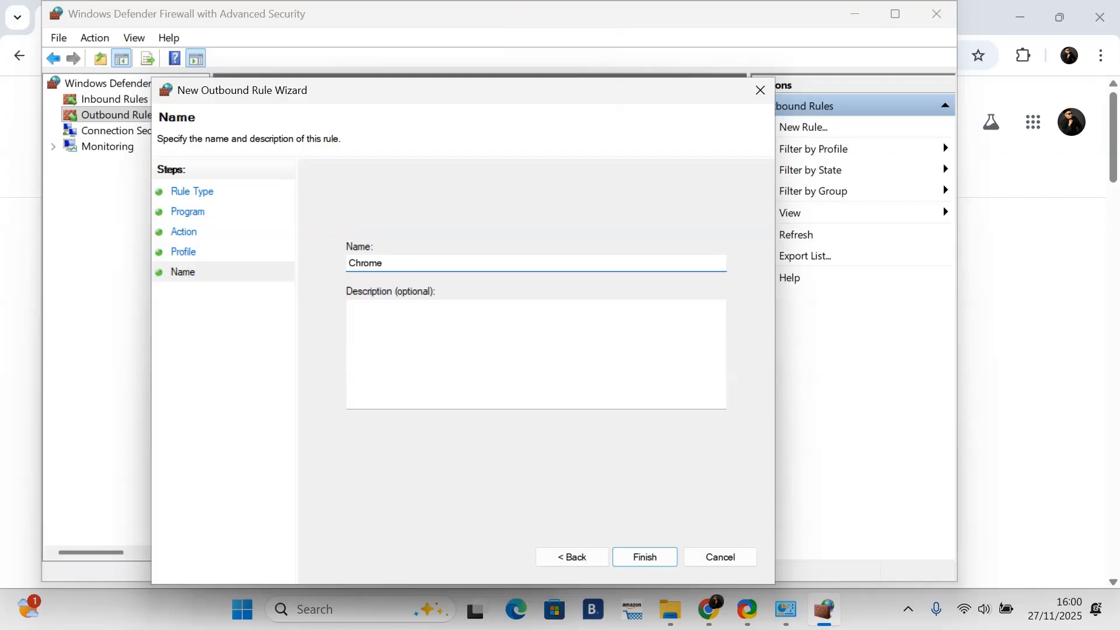
pyautogui.write(' blocked')
pyautogui.click(398, 338)
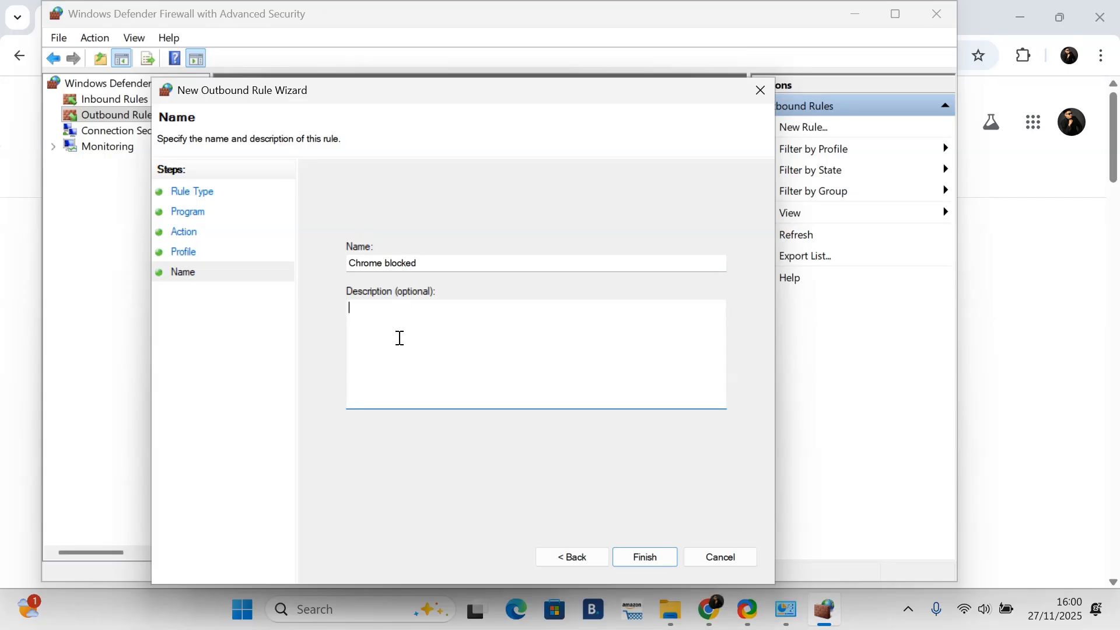
pyautogui.click(653, 557)
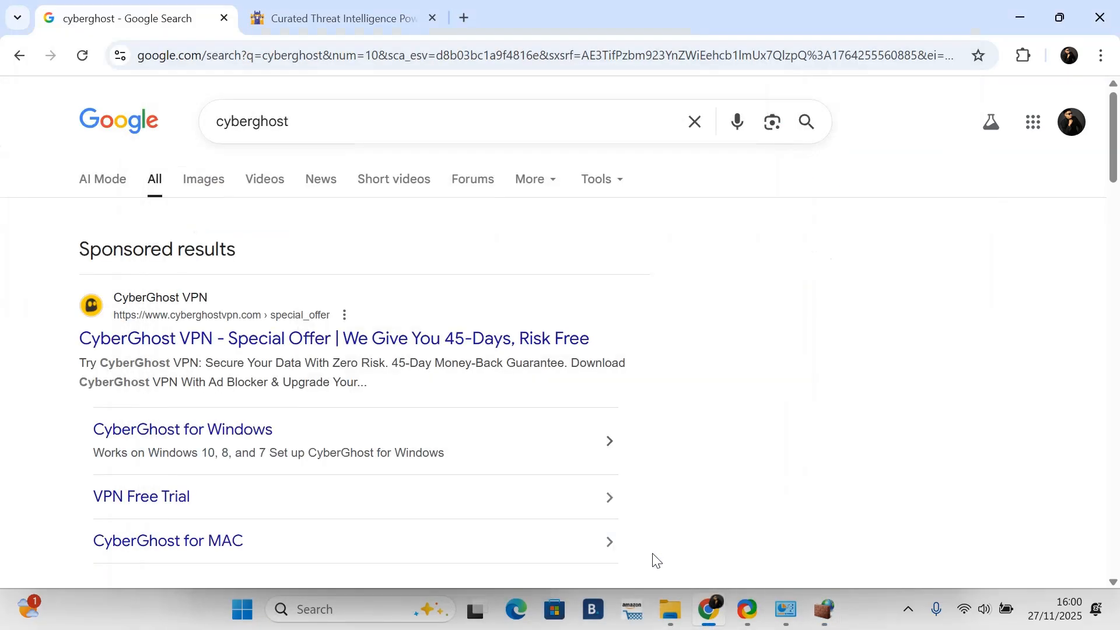
# Step: Open the Chrome blocked rule's properties to review them, then close the dialog without changes
pyautogui.click(822, 613)
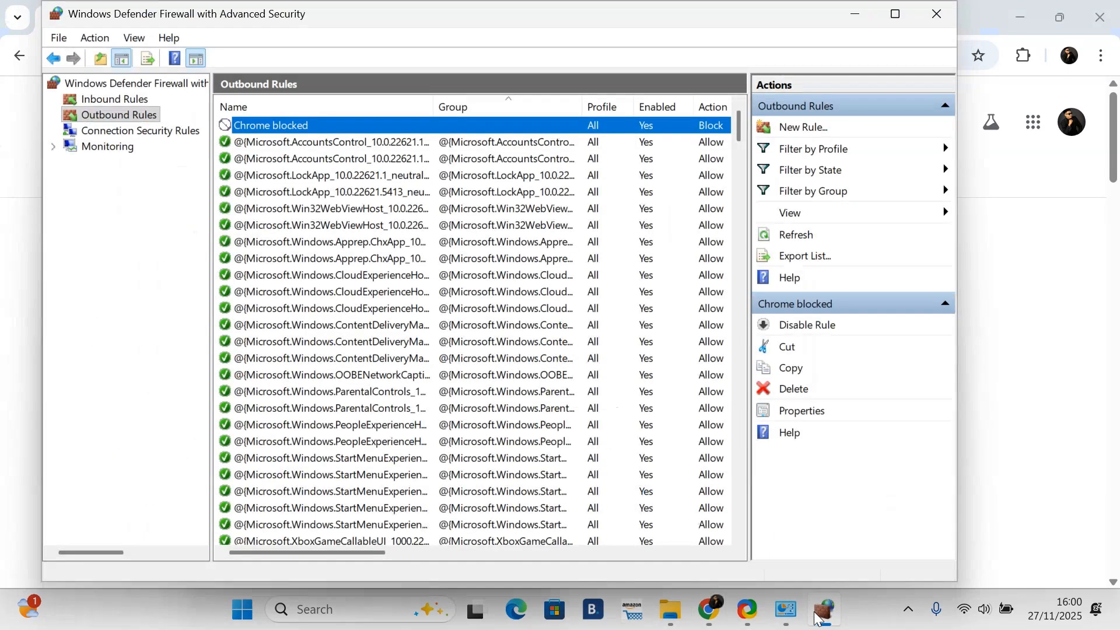
pyautogui.click(258, 135)
pyautogui.click(261, 124)
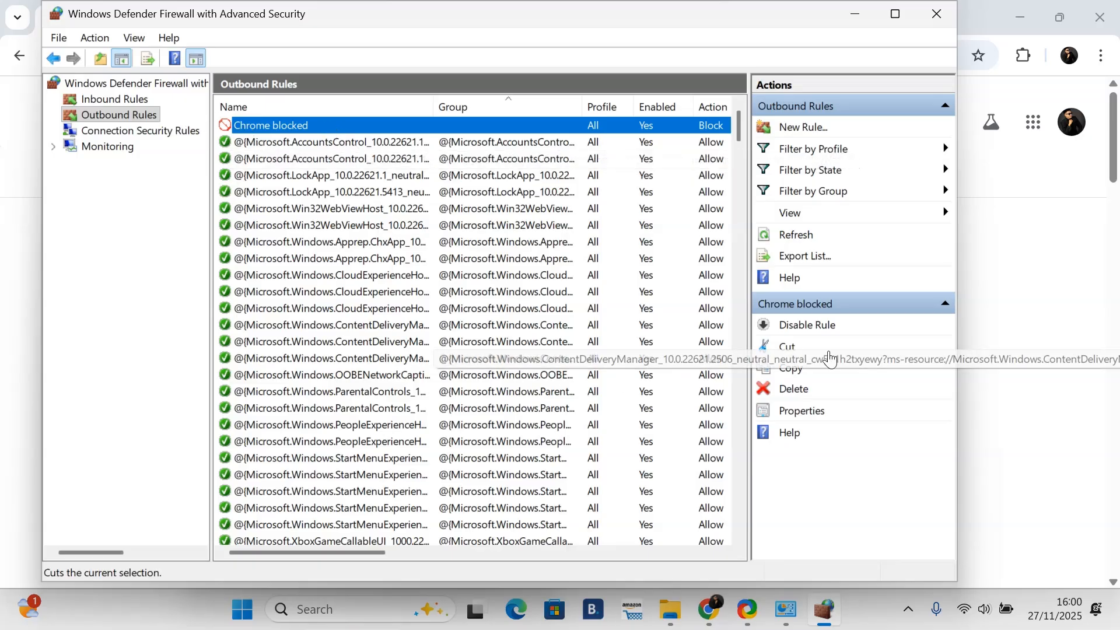
pyautogui.doubleClick(273, 126)
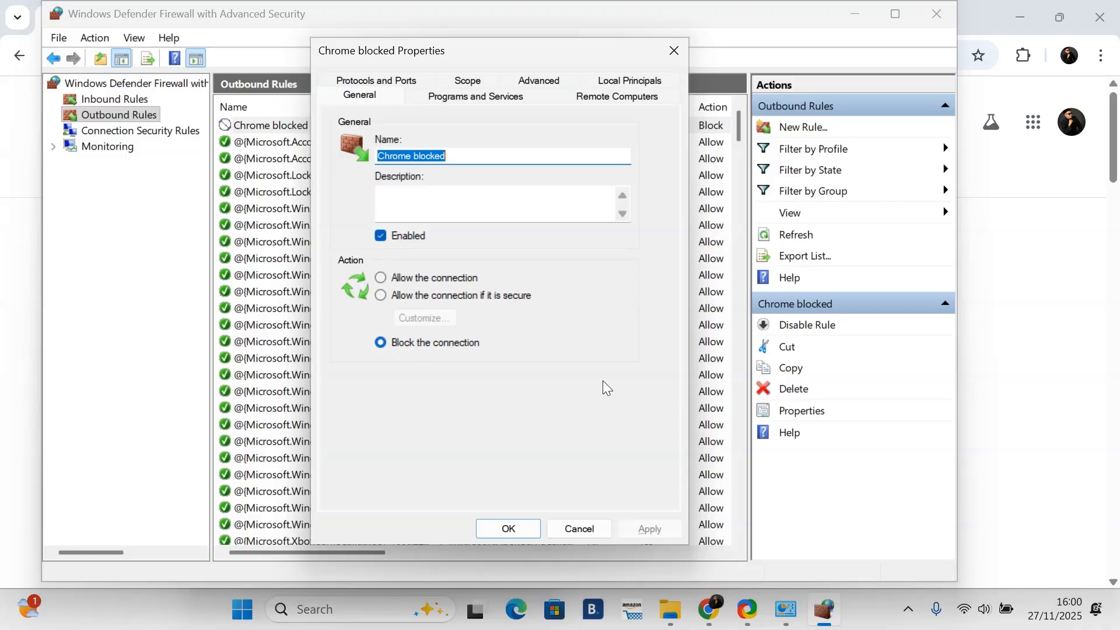
pyautogui.click(578, 529)
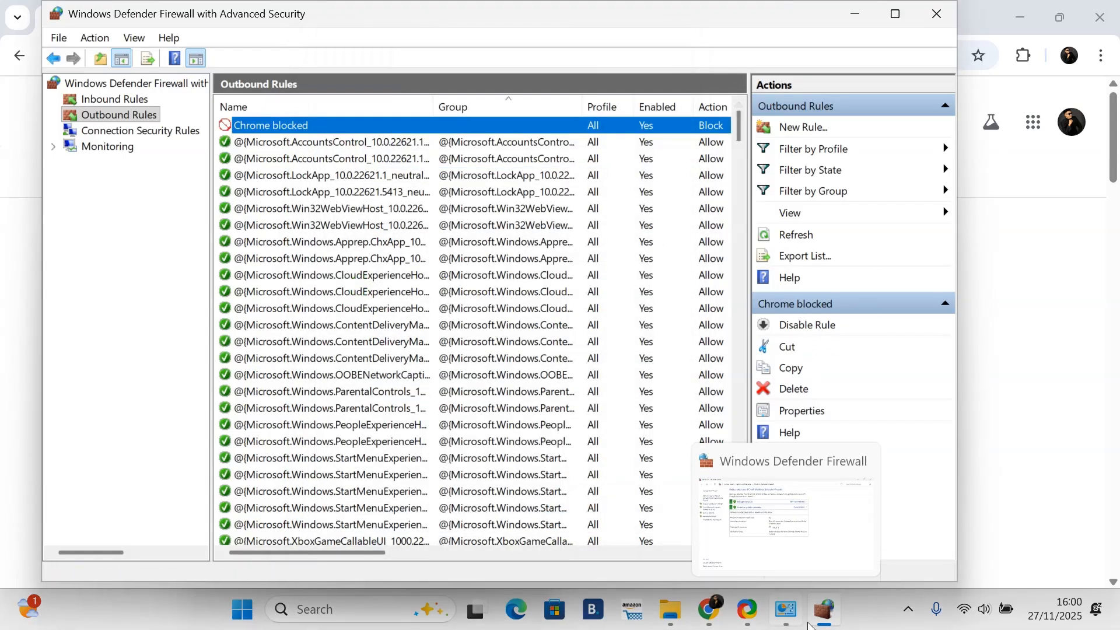
# Step: Reload the Google and crowdsec.net tabs in Chrome to test whether the rule blocks browsing
pyautogui.click(718, 620)
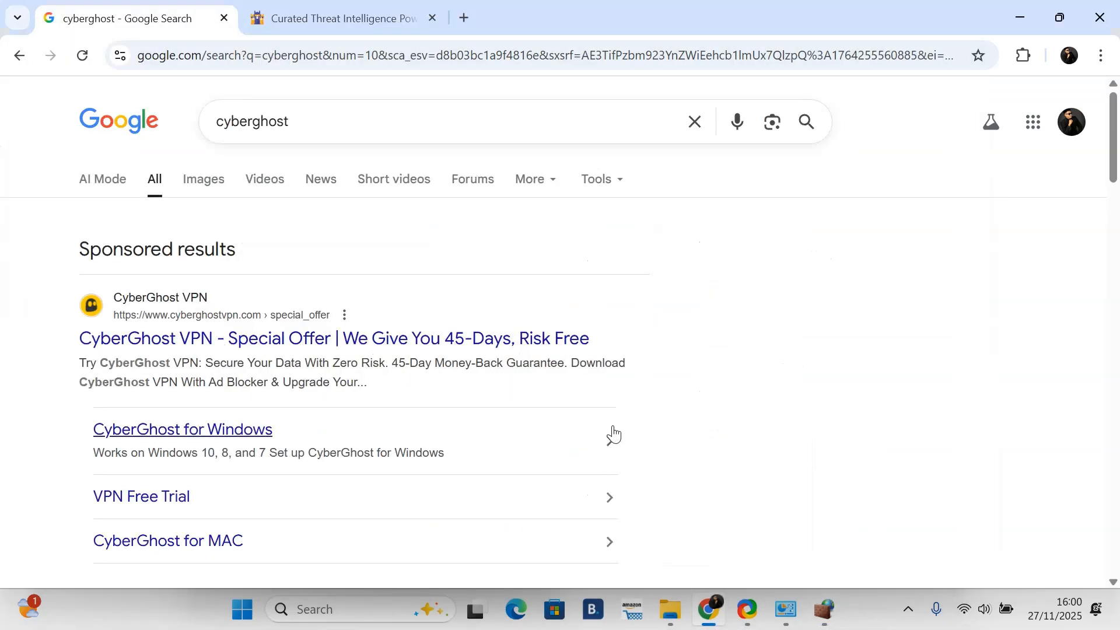
pyautogui.click(84, 56)
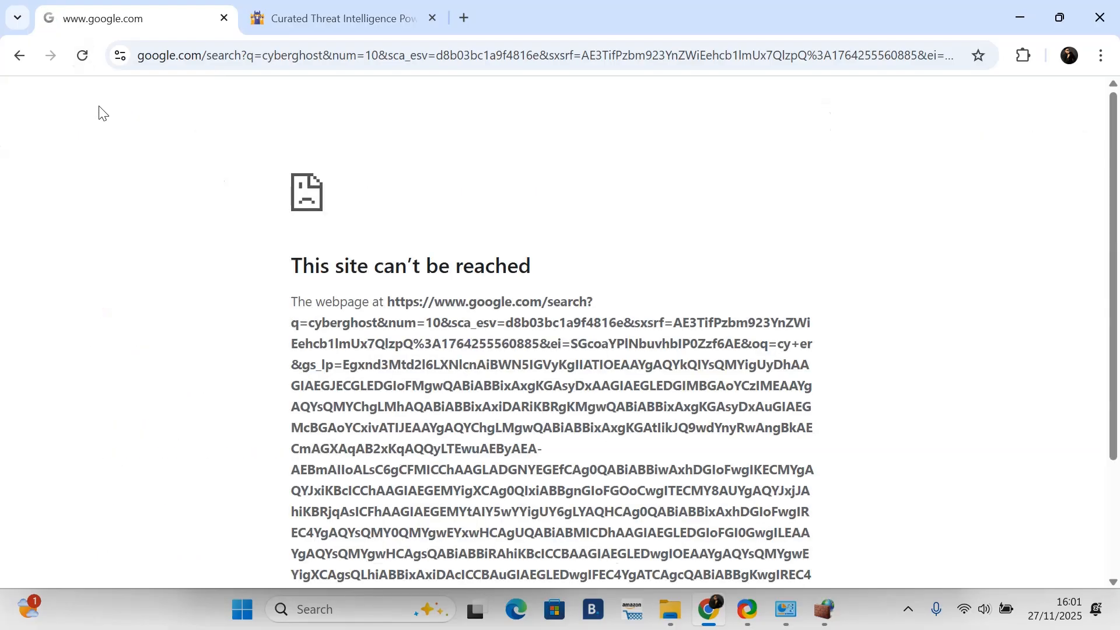
pyautogui.scroll(-5, 295, 275)
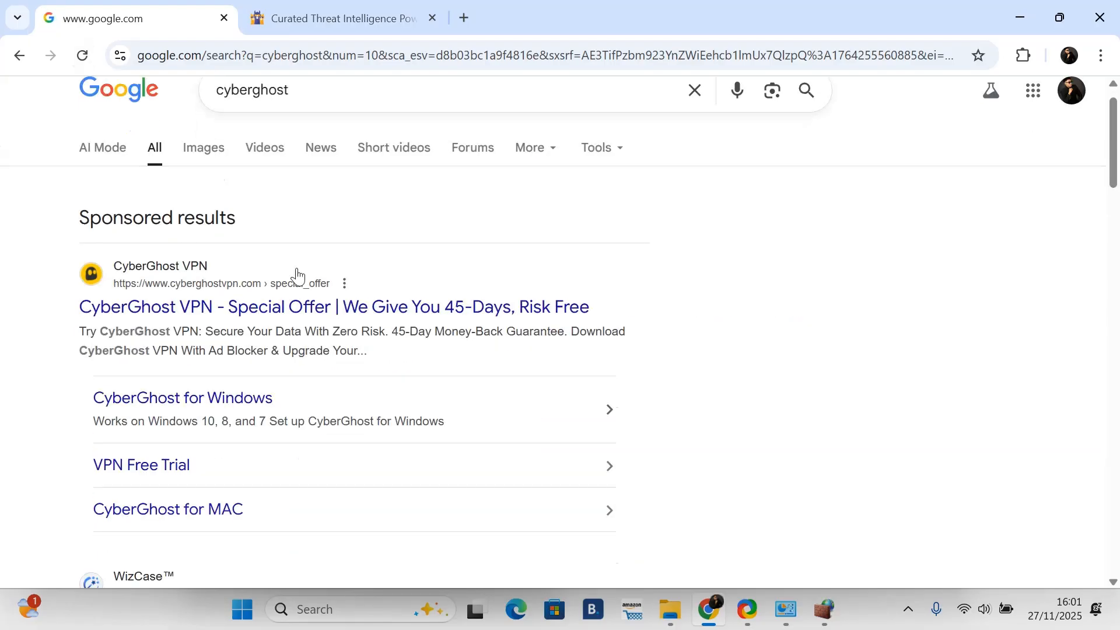
pyautogui.scroll(5, 298, 260)
pyautogui.click(83, 56)
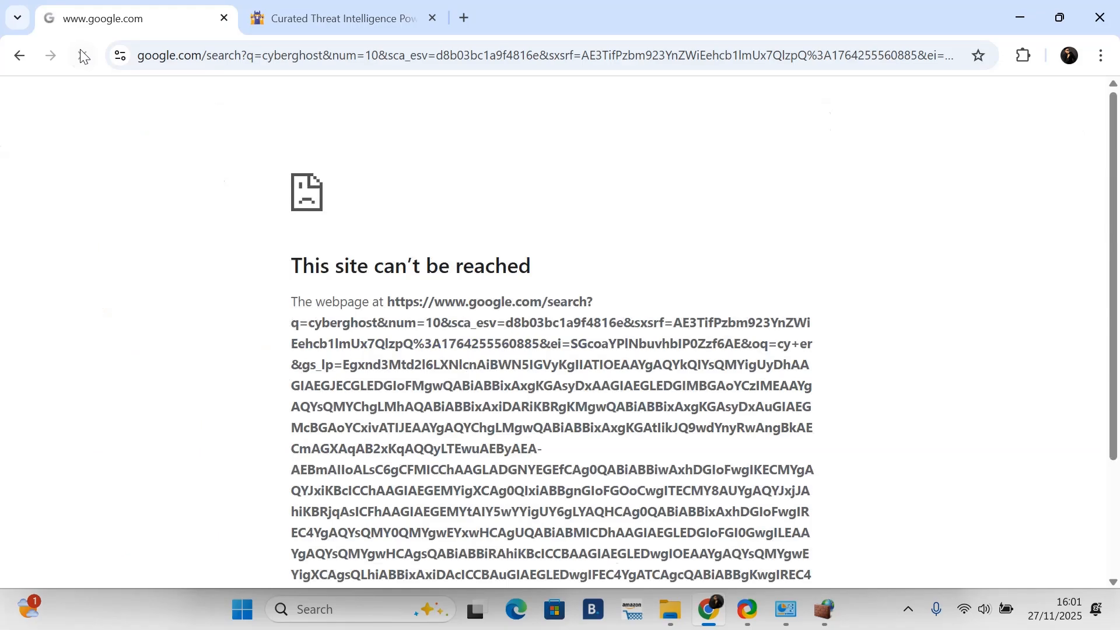
pyautogui.click(82, 56)
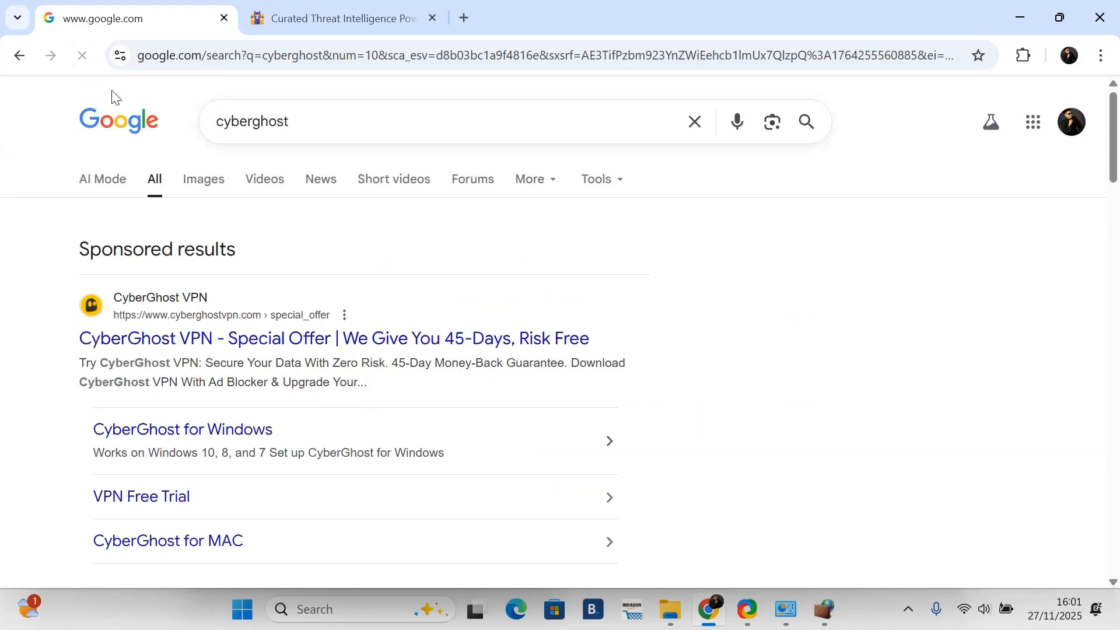
pyautogui.click(84, 57)
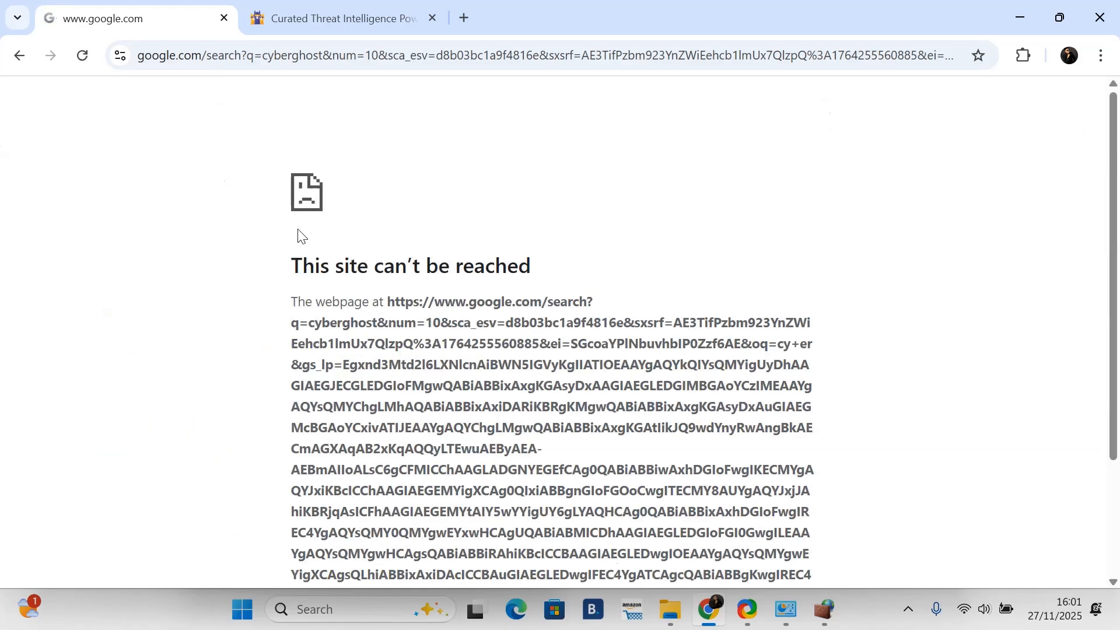
pyautogui.scroll(-4, 355, 265)
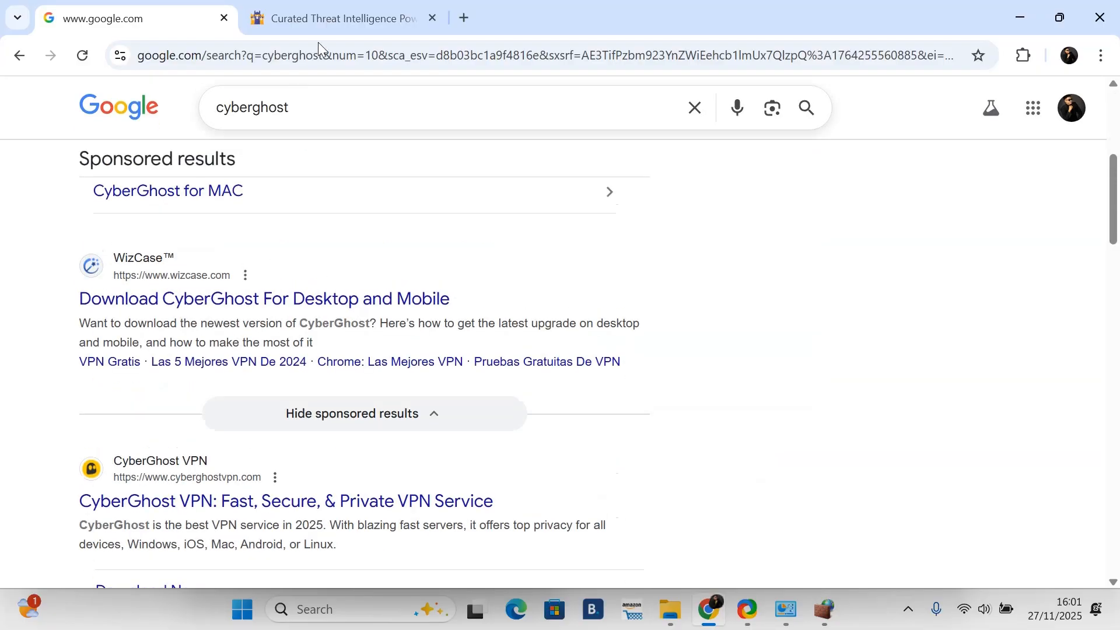
pyautogui.click(312, 22)
pyautogui.click(82, 55)
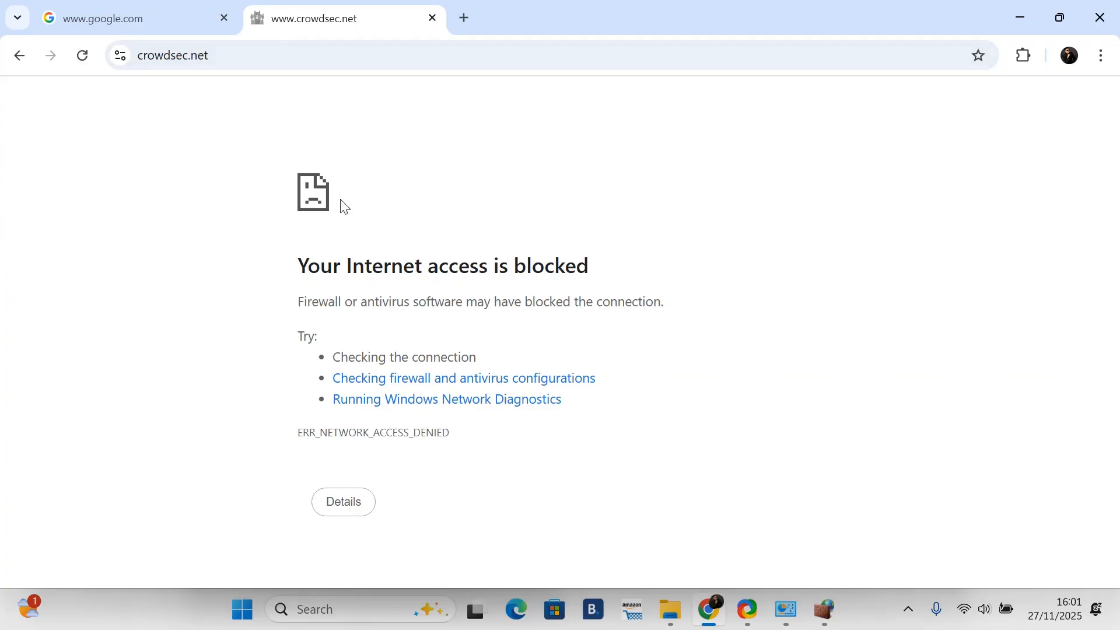
pyautogui.click(81, 55)
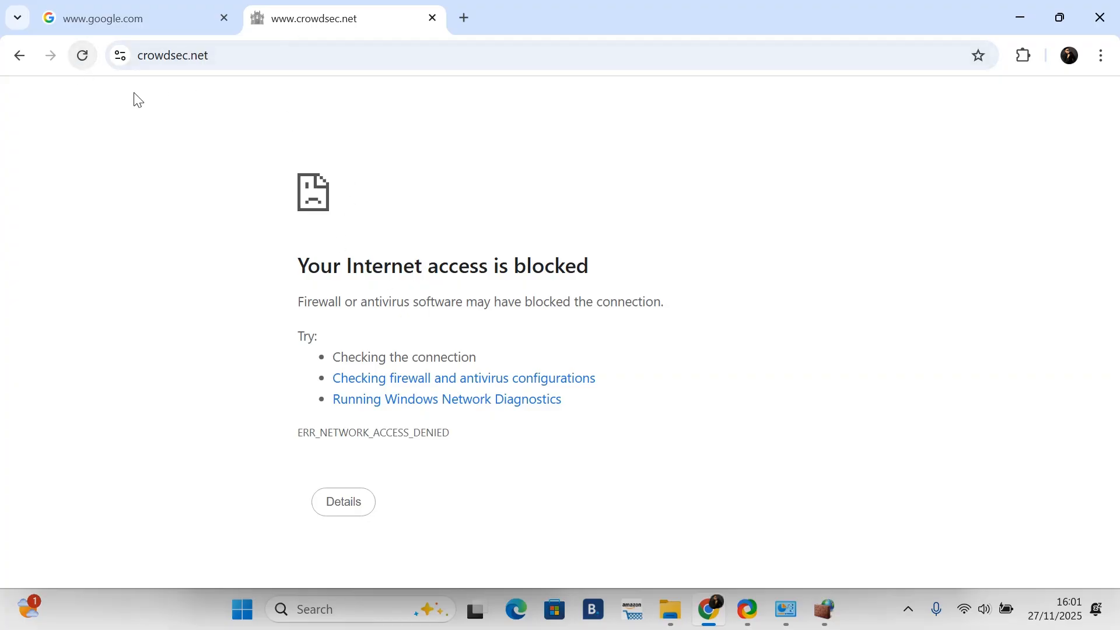
# Step: Open a new Chrome tab and search for man to test the block again
pyautogui.click(464, 21)
pyautogui.click(440, 54)
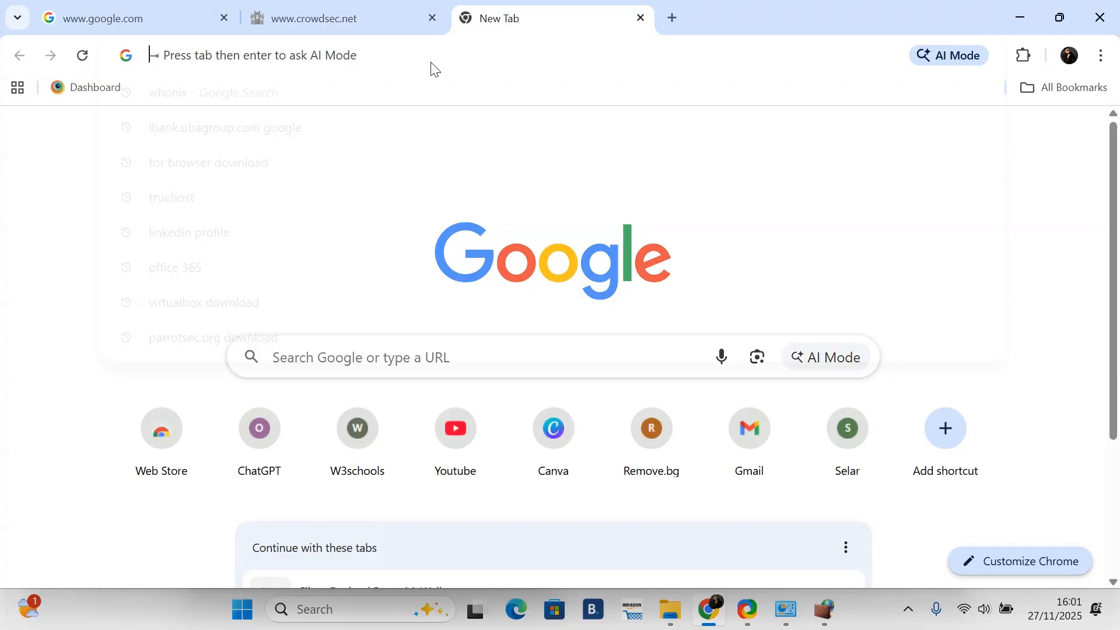
pyautogui.write('man')
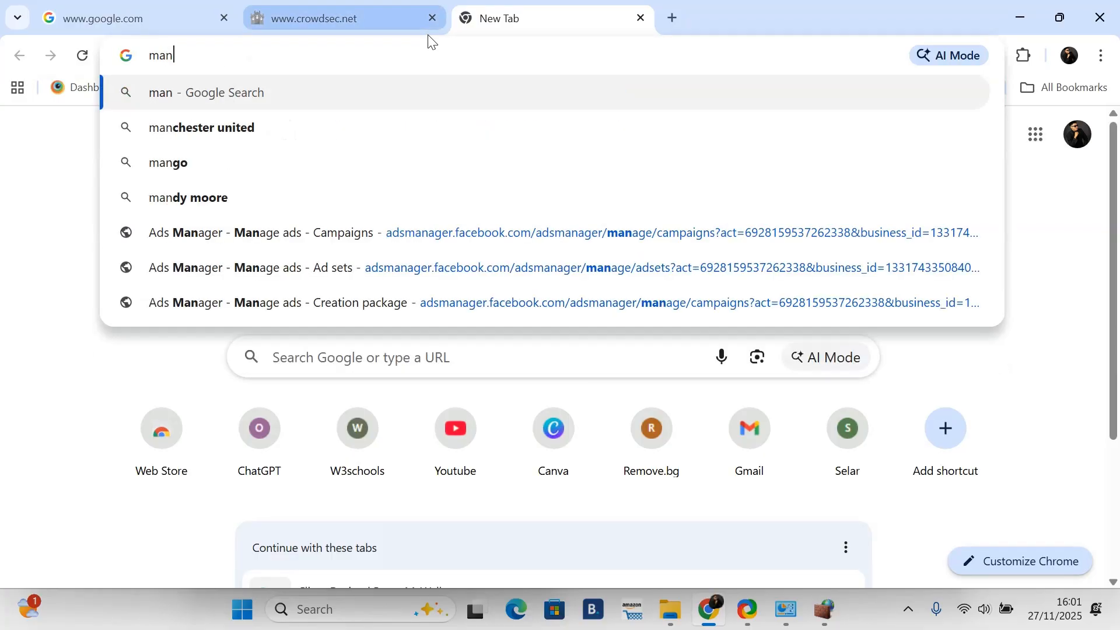
pyautogui.press('Return')
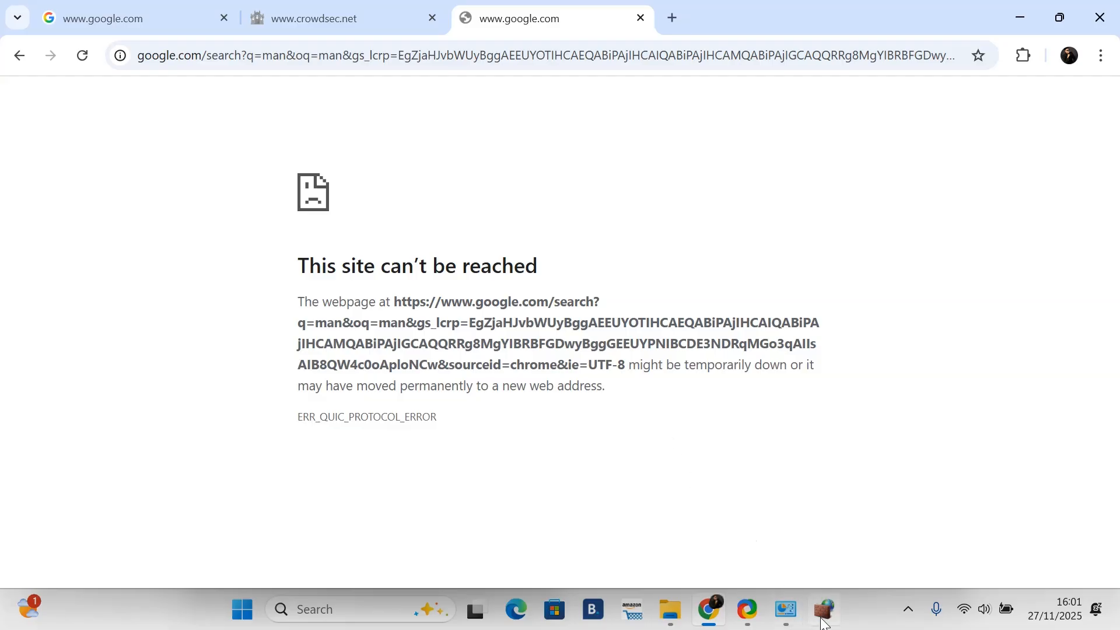
# Step: Return to the advanced firewall console and switch to the inbound rules list
pyautogui.moveTo(825, 610)
pyautogui.click(786, 610)
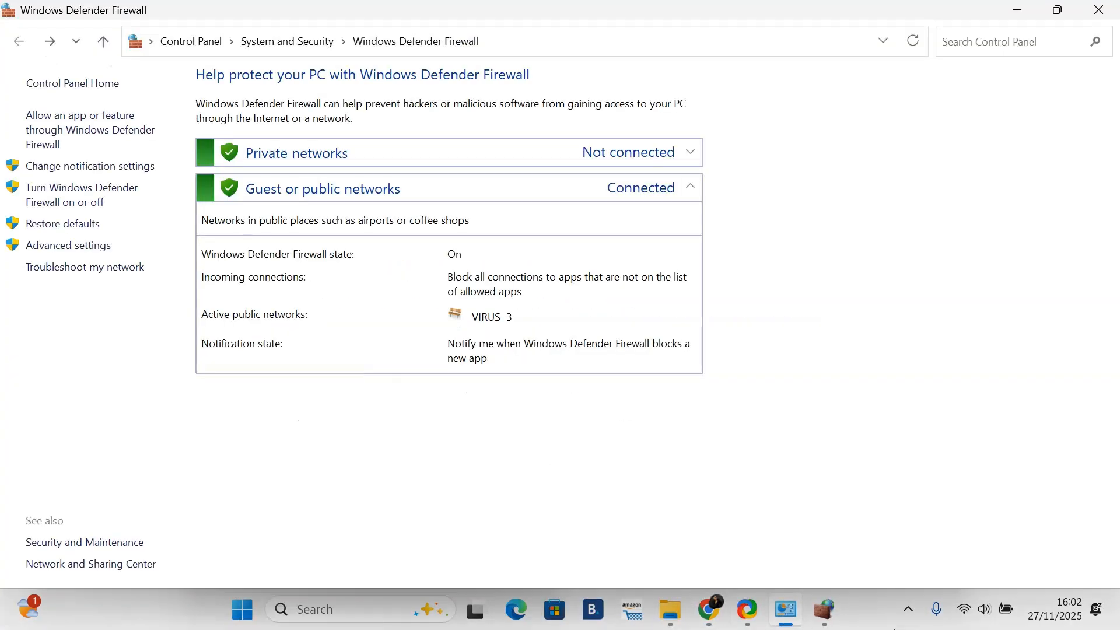
pyautogui.click(825, 611)
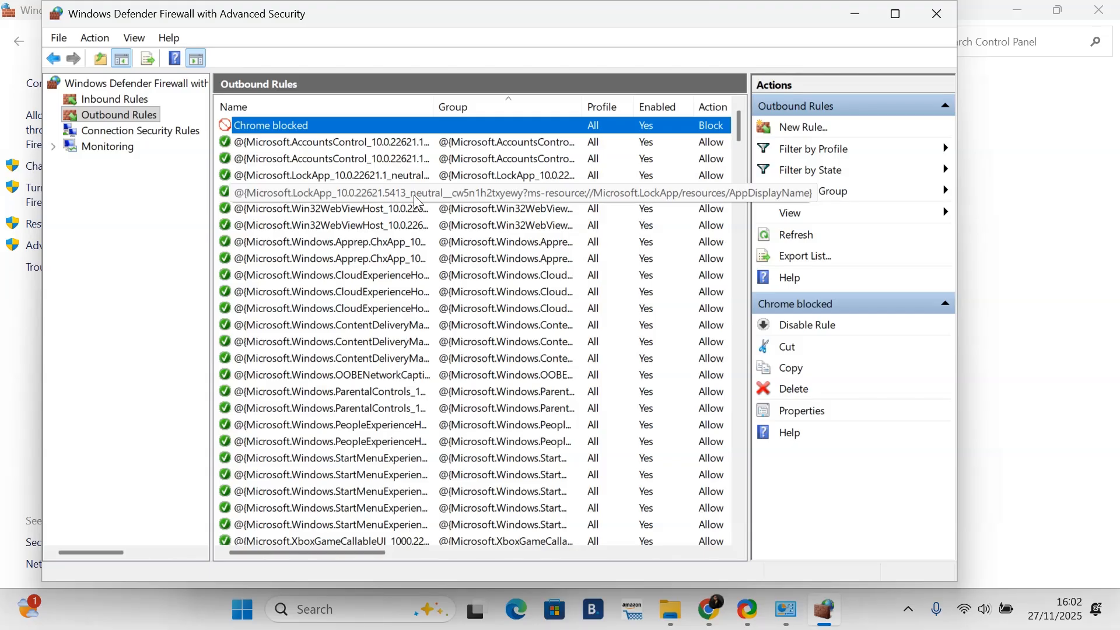
pyautogui.click(108, 117)
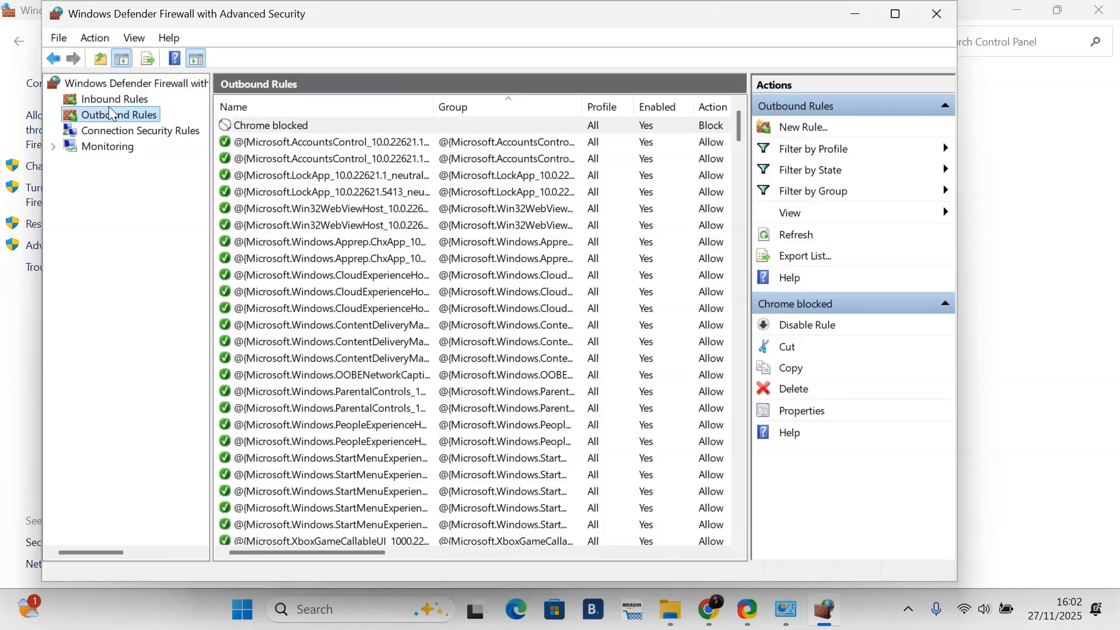
pyautogui.click(111, 102)
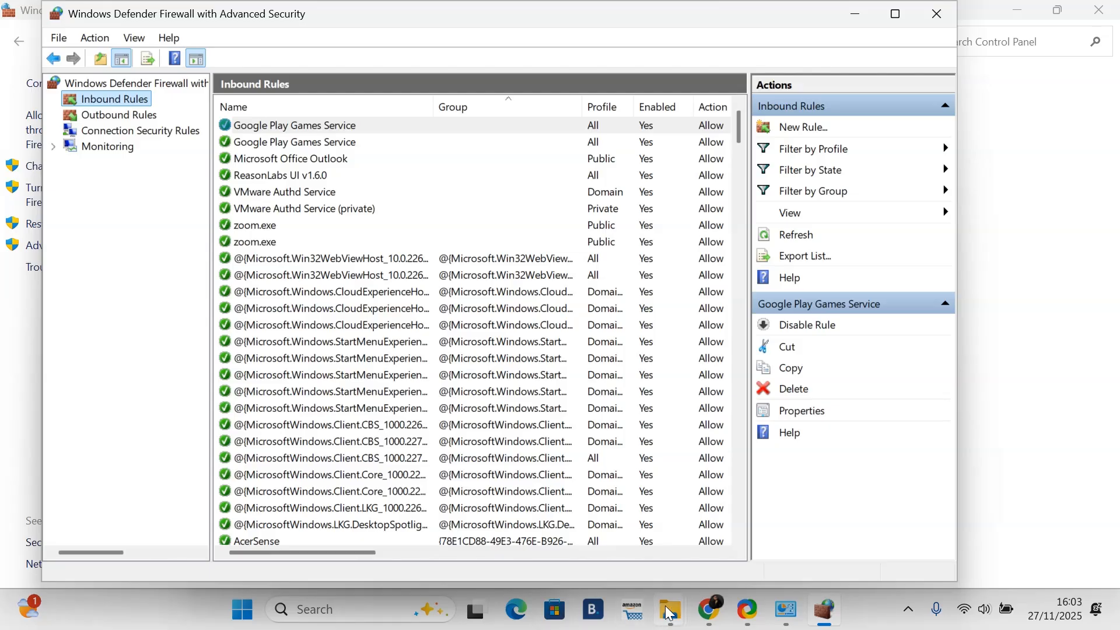
pyautogui.click(749, 617)
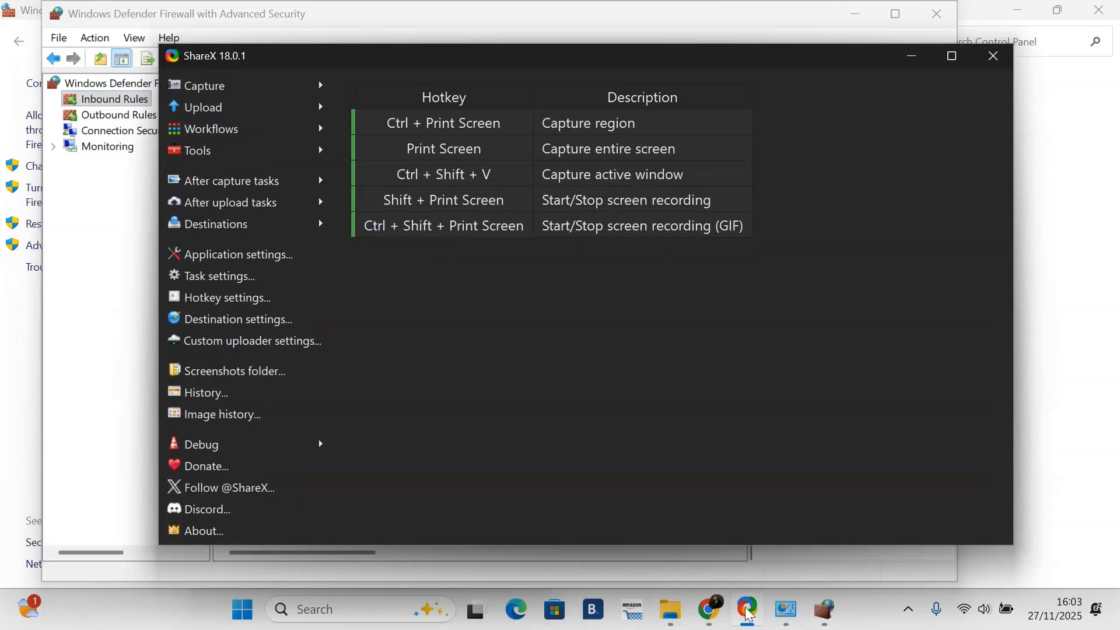
pyautogui.click(242, 91)
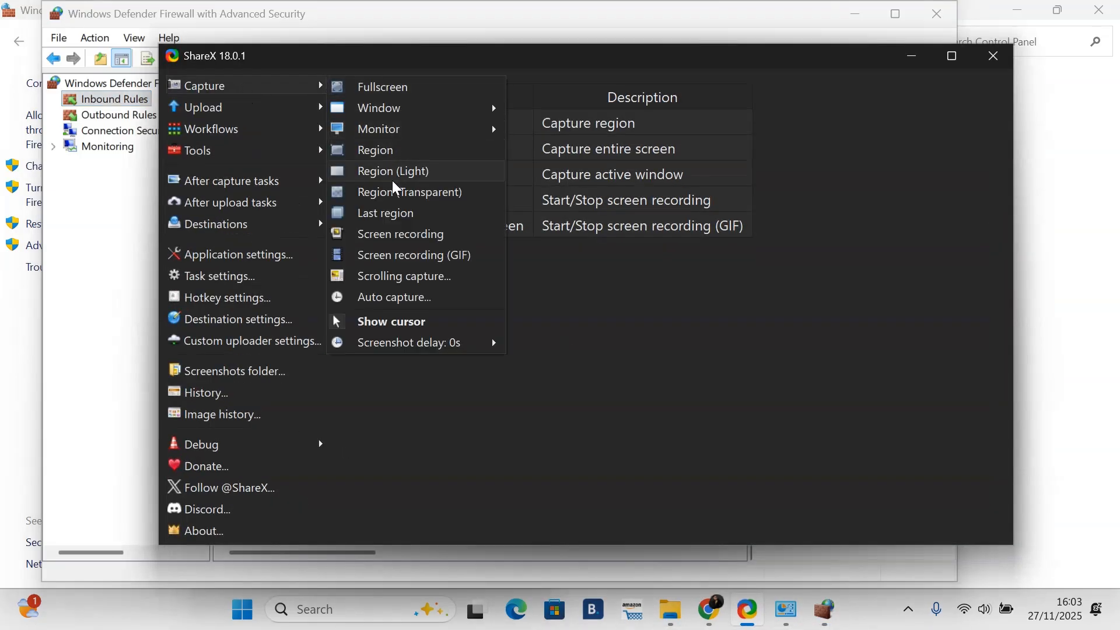